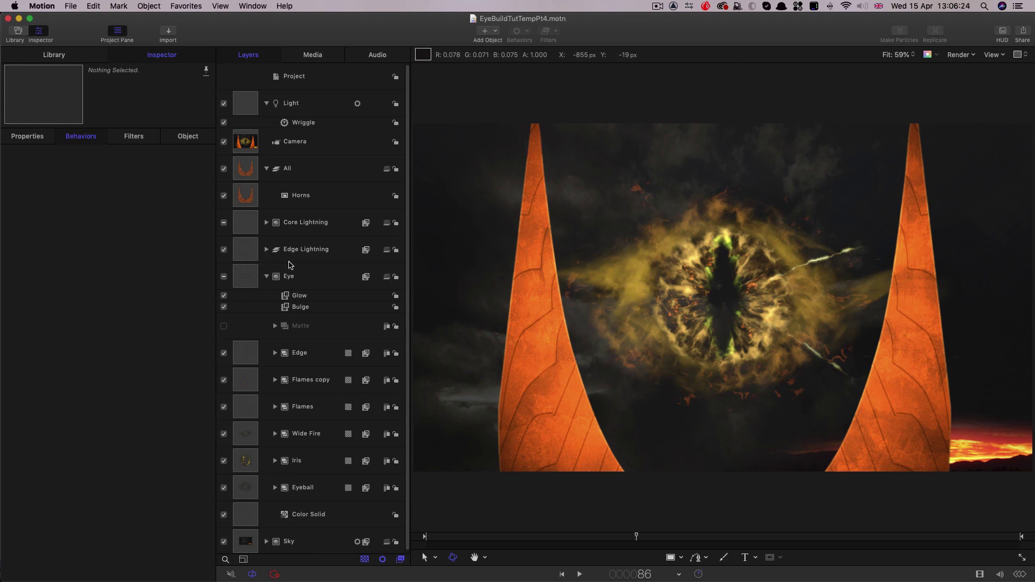
# Select the Color Solid layer and reset its Position X to 0 px after trying 7 px.
pyautogui.click(237, 278)
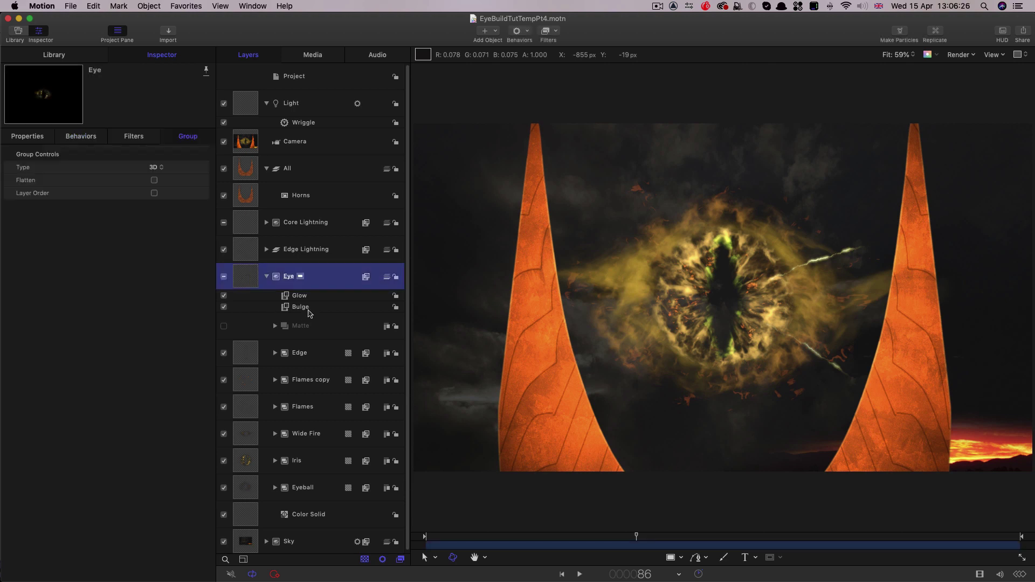
pyautogui.click(277, 520)
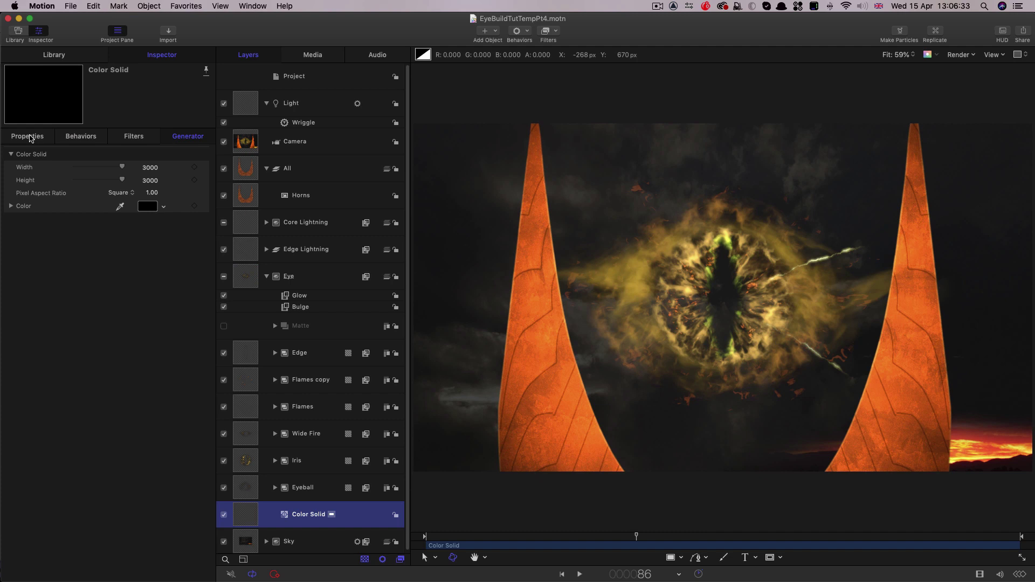
pyautogui.click(28, 136)
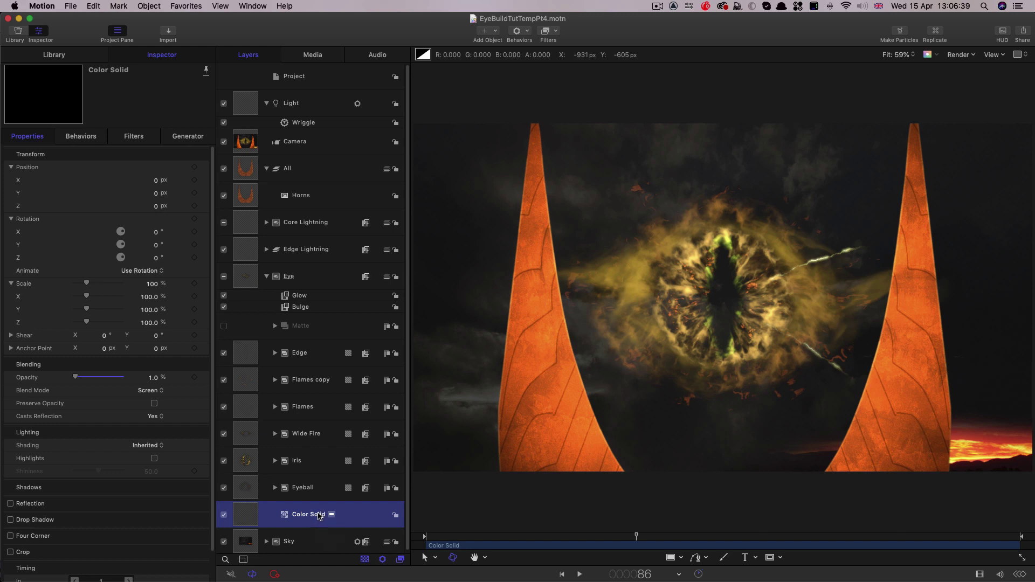
pyautogui.moveTo(156, 182); pyautogui.dragTo(157, 184)
pyautogui.click(157, 179)
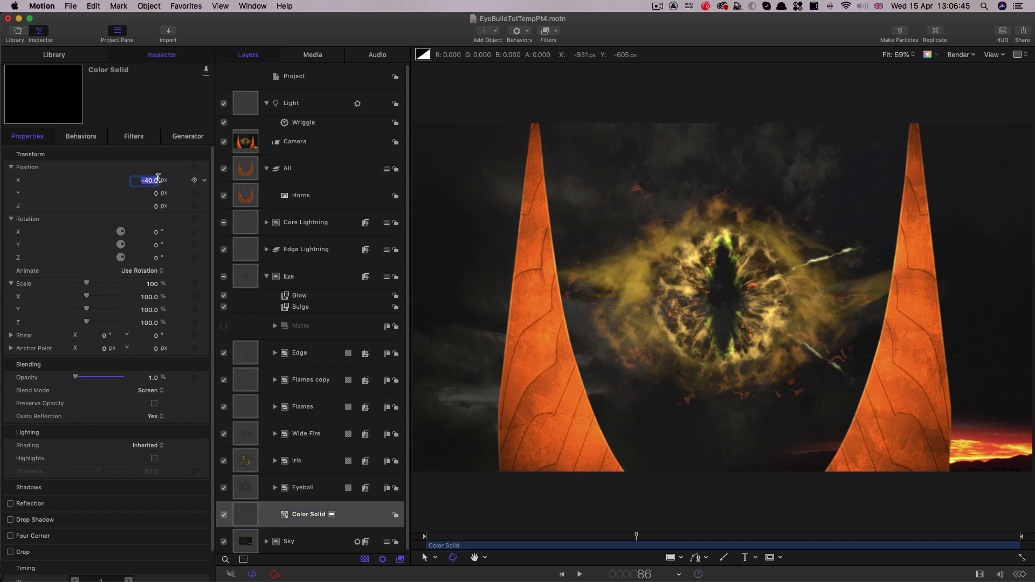
pyautogui.write('0')
pyautogui.click(246, 356)
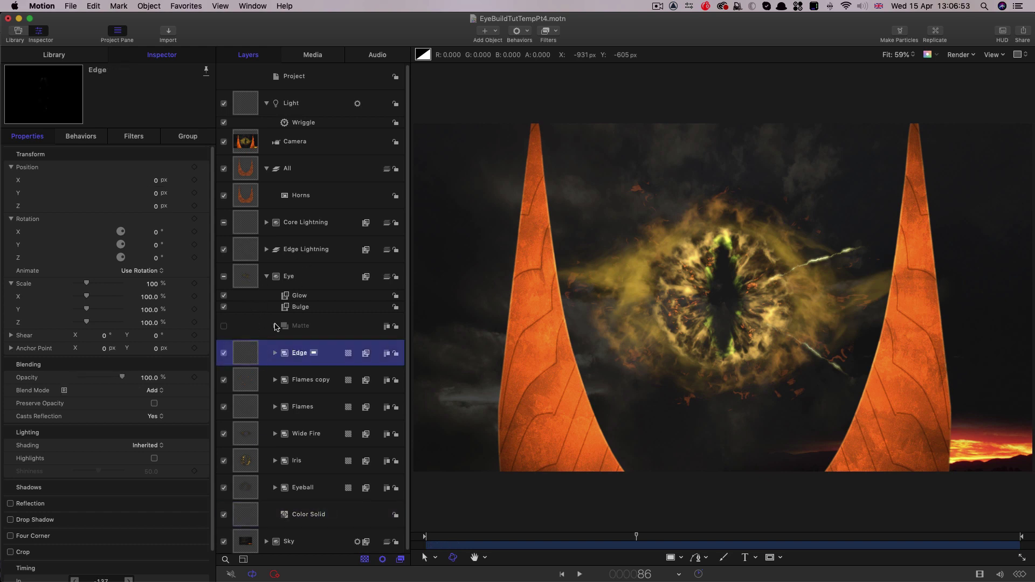
# Wrap the Matte layer in a new group and make that group 2D instead of 3D.
pyautogui.click(330, 327)
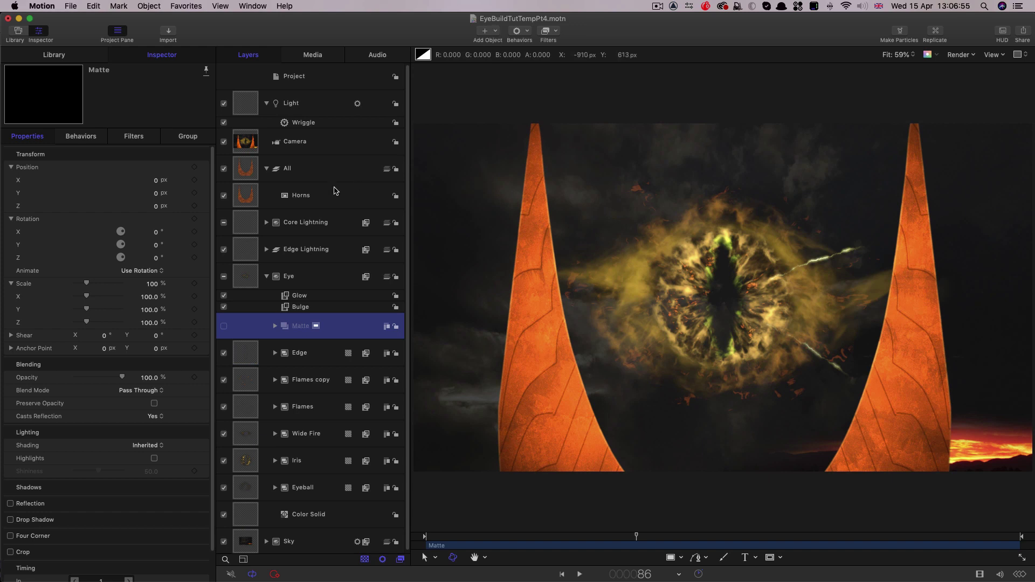
pyautogui.click(148, 6)
pyautogui.click(153, 24)
pyautogui.rightClick(342, 328)
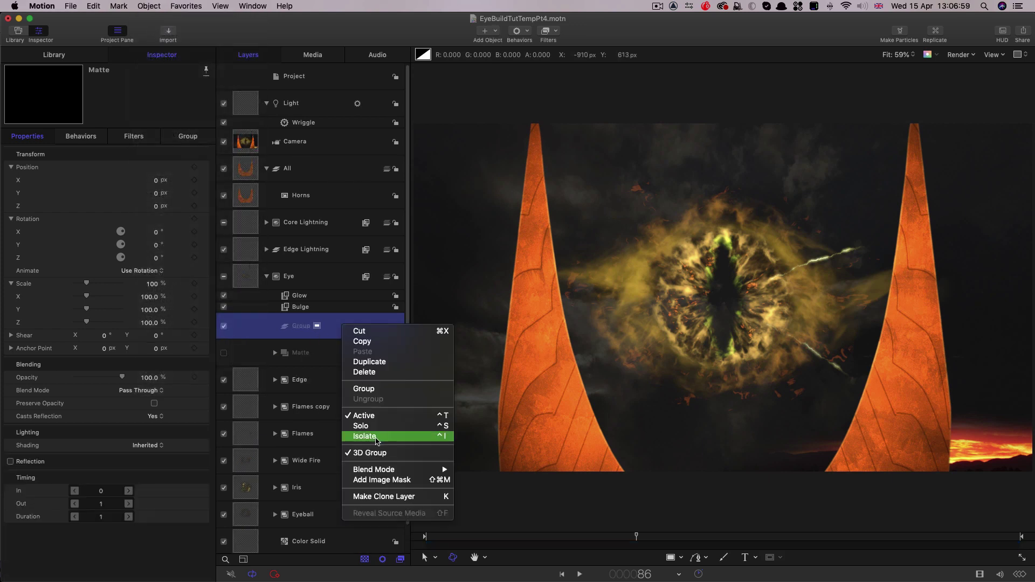
pyautogui.click(330, 302)
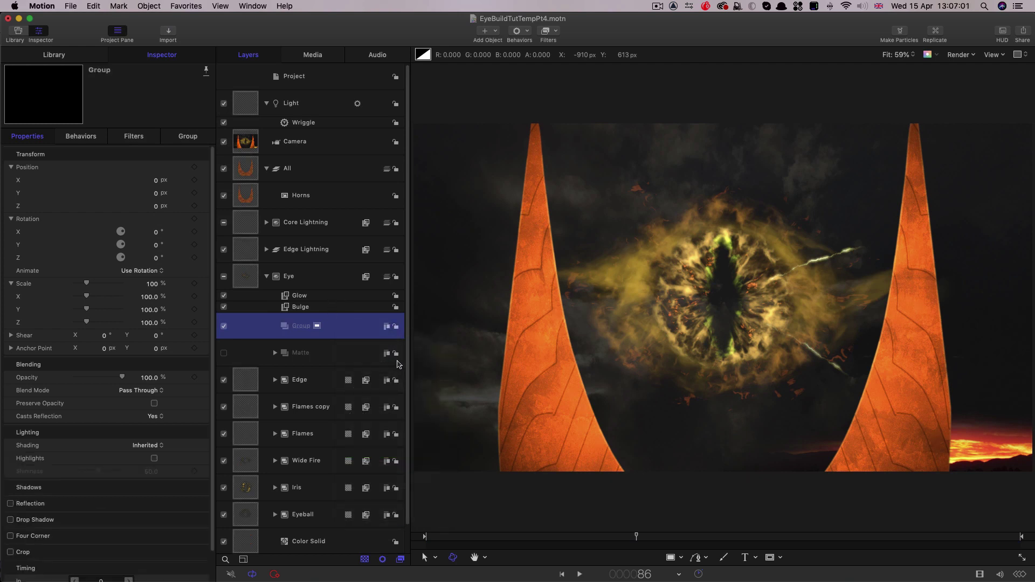
# Move the Matte through Color Solid layers into the new group and put the Bulge filter on it.
pyautogui.scroll(-1, 264, 498)
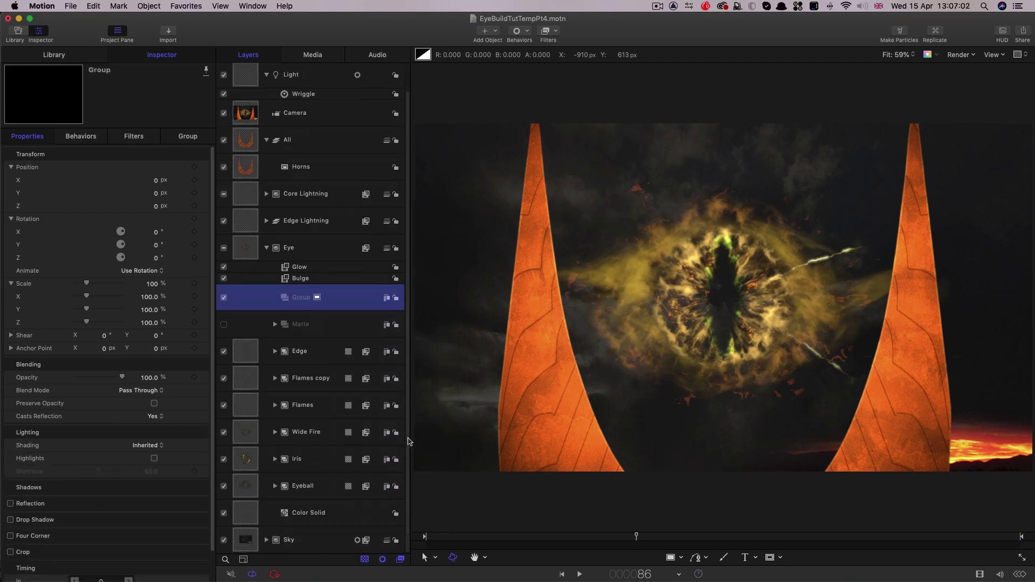
pyautogui.click(249, 516)
pyautogui.keyDown('shift'); pyautogui.click(325, 327); pyautogui.keyUp('shift')
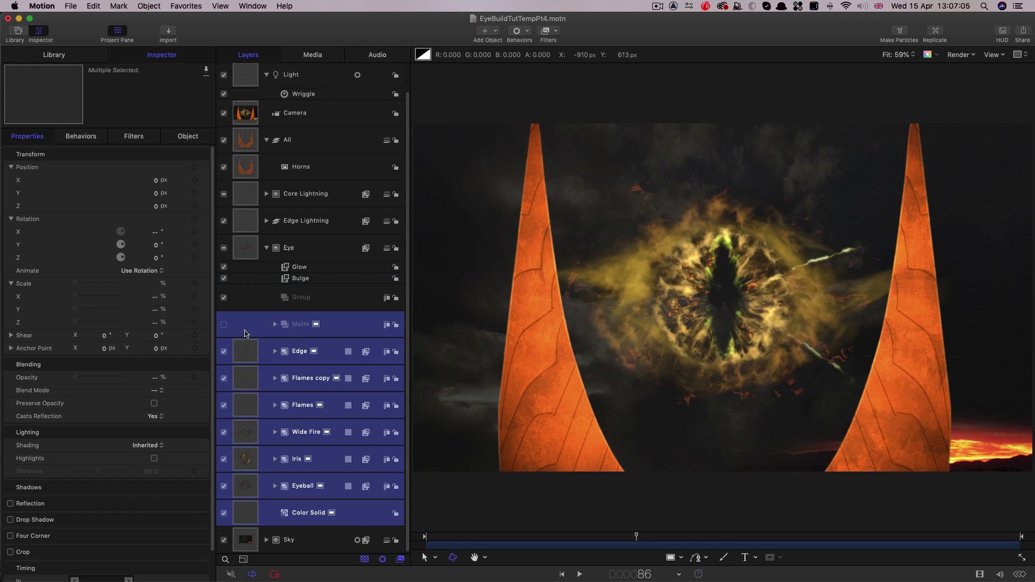
pyautogui.moveTo(280, 332); pyautogui.dragTo(322, 300)
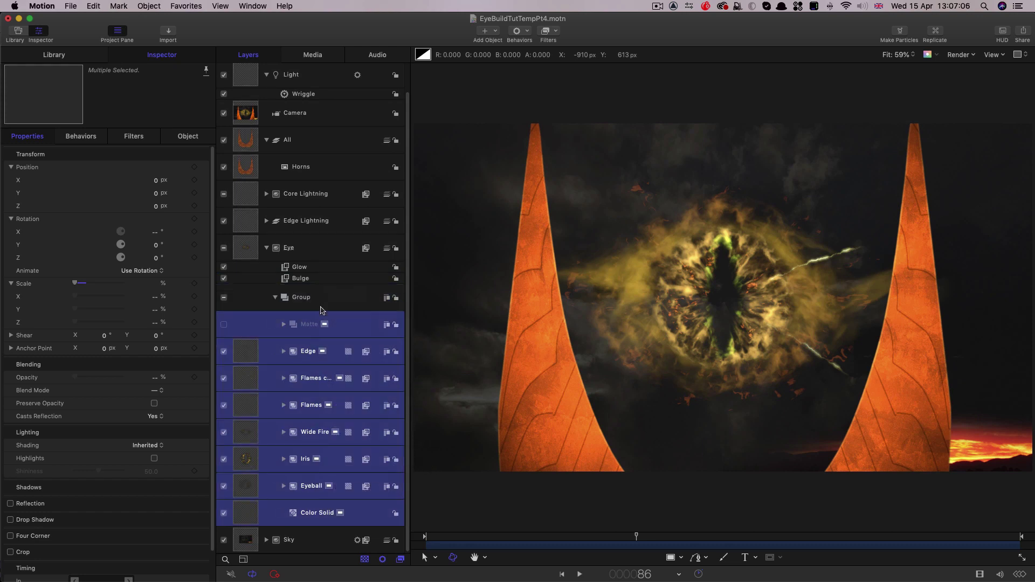
pyautogui.click(285, 279)
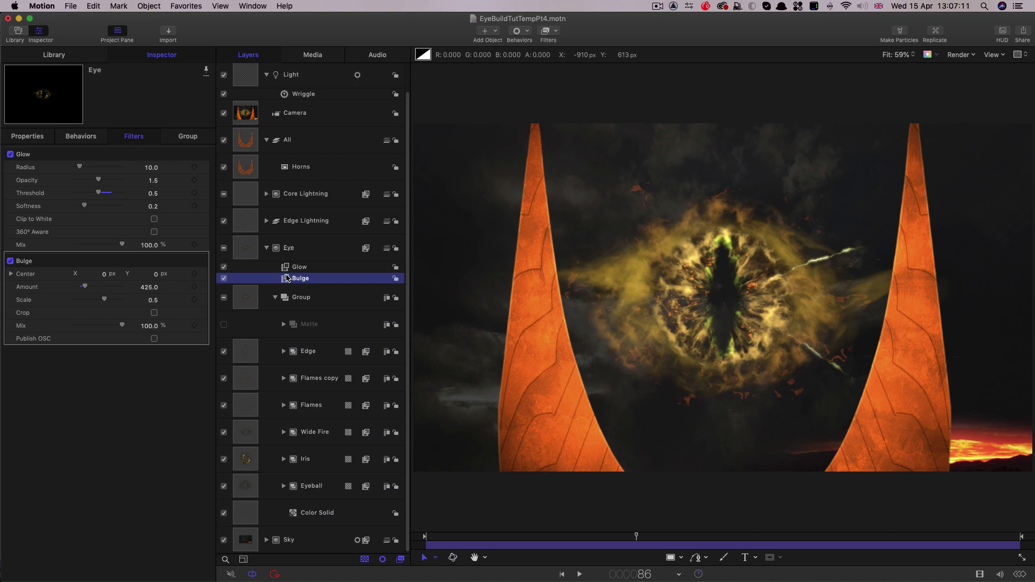
pyautogui.moveTo(286, 278); pyautogui.dragTo(248, 296)
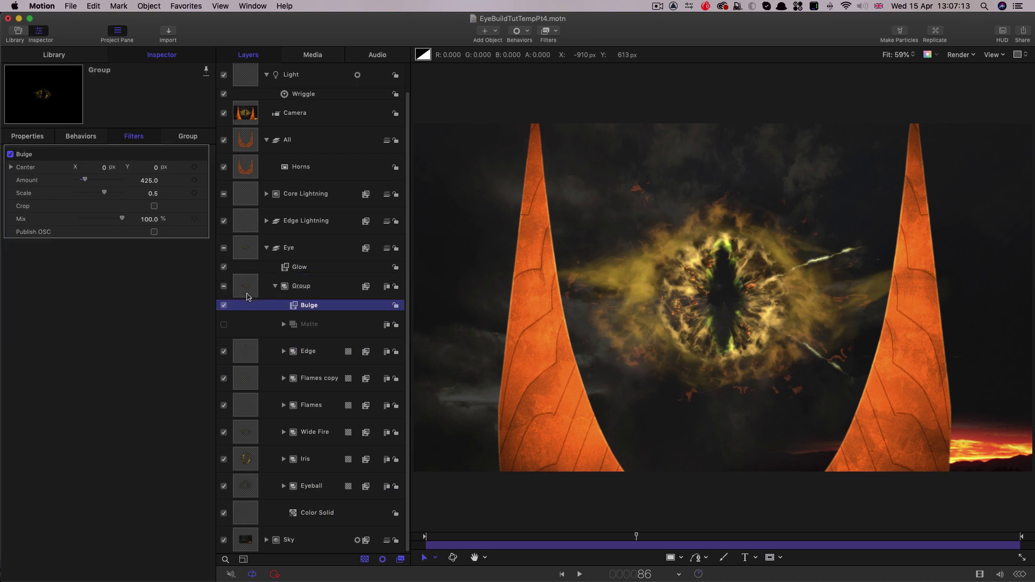
# Shift the Color Solid's X position from 28 to -10 px and edit the value.
pyautogui.click(249, 515)
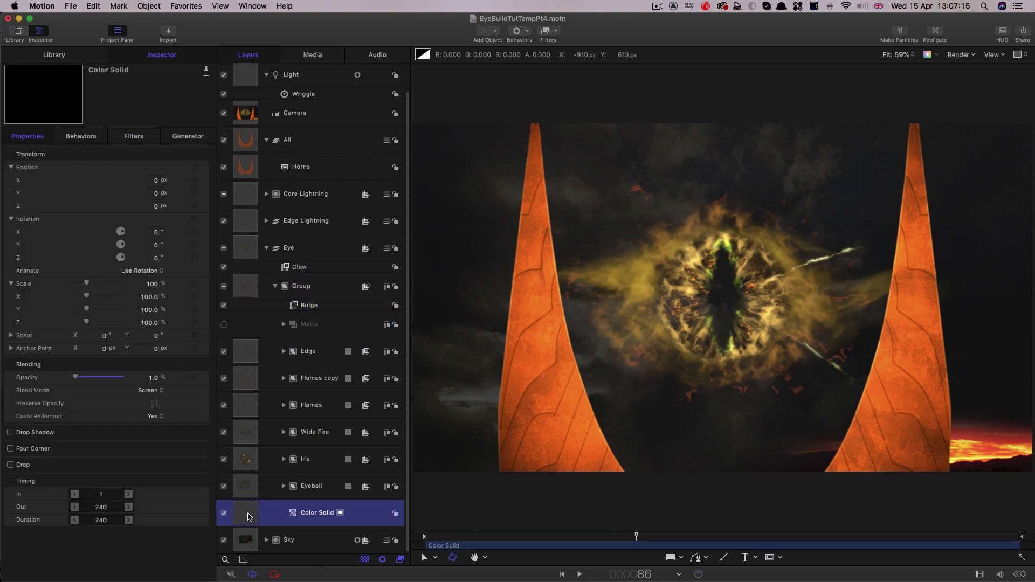
pyautogui.moveTo(155, 181)
pyautogui.mouseDown()
pyautogui.moveTo(134, 180)
pyautogui.moveTo(152, 180)
pyautogui.moveTo(154, 193)
pyautogui.mouseUp()
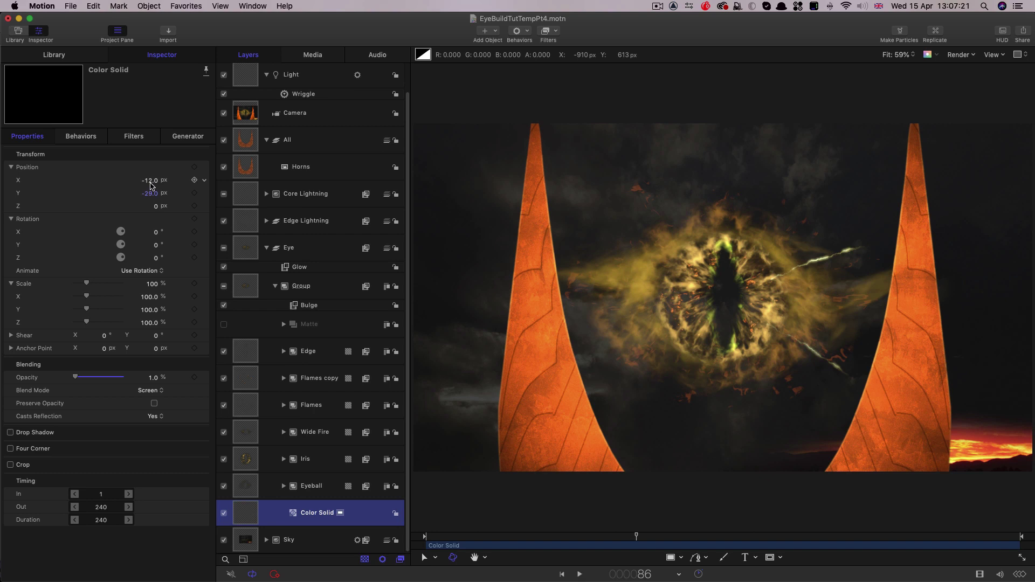
pyautogui.click(150, 181)
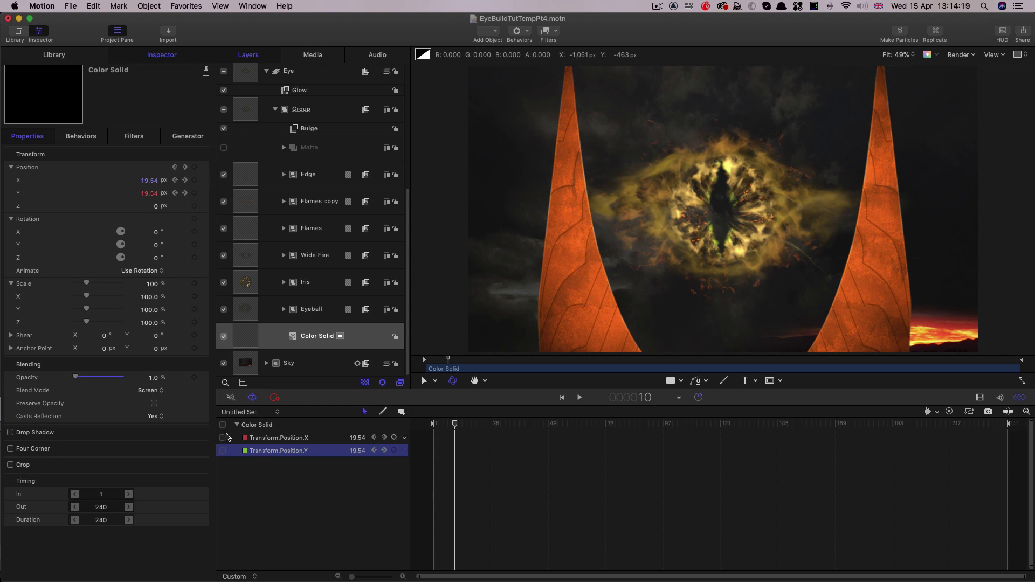
# Show the Color Solid's X position curve and preview the wandering motion.
pyautogui.click(223, 438)
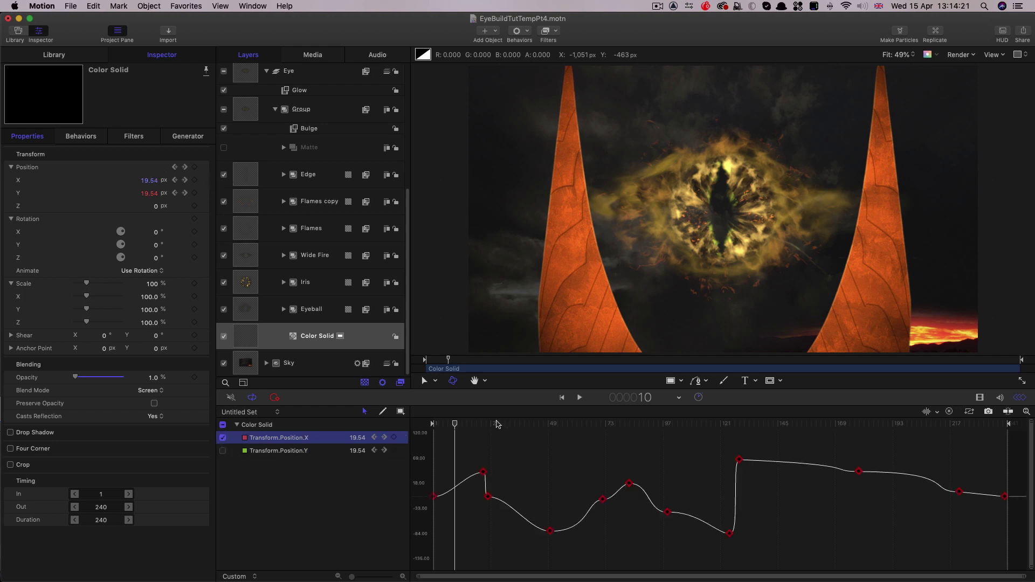
pyautogui.click(467, 424)
pyautogui.moveTo(475, 430); pyautogui.dragTo(709, 445)
pyautogui.press('space')
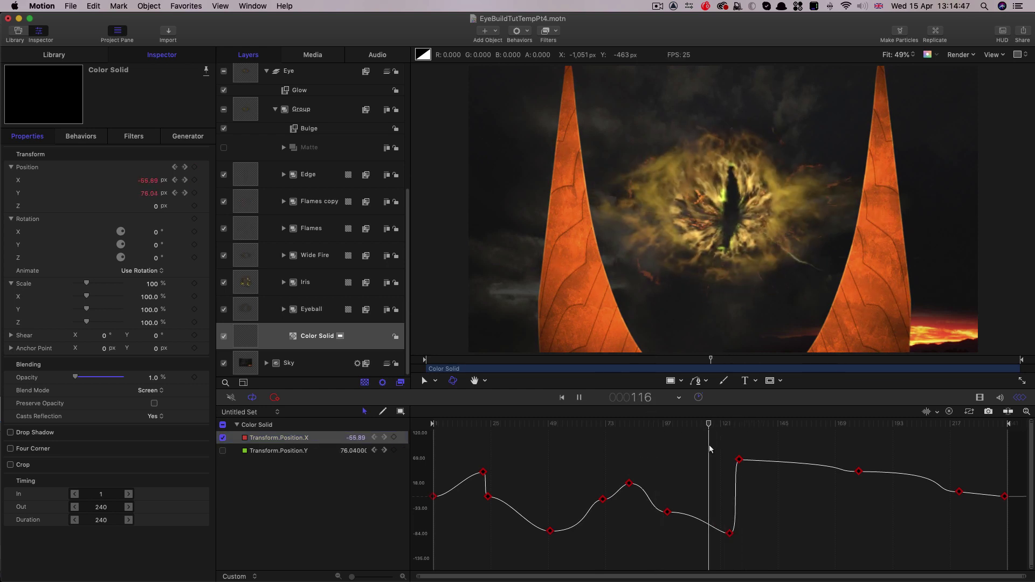
pyautogui.press('space')
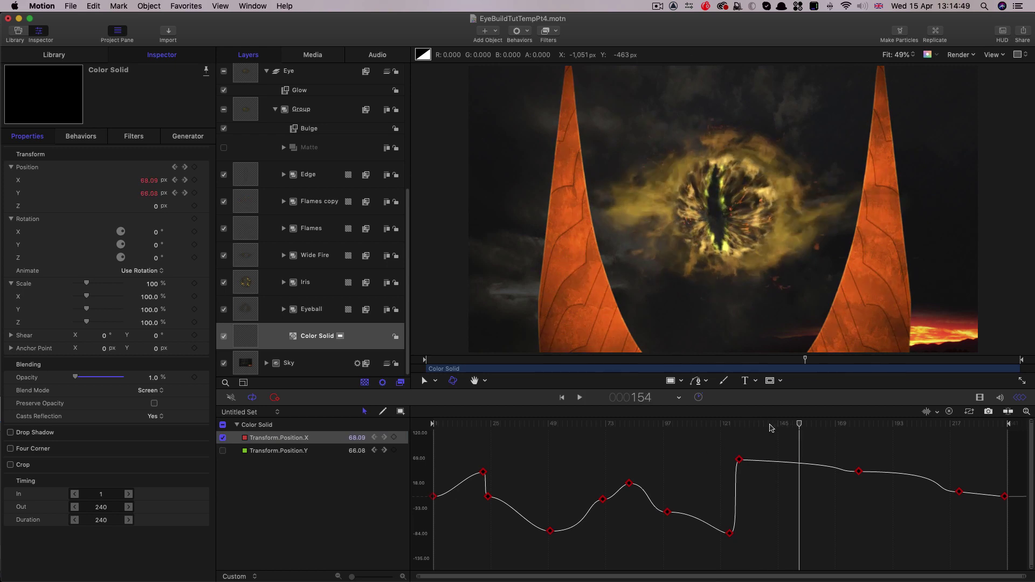
# Drag the Bezier handle at the keyframe near frame 134, then replay from frame 122.
pyautogui.click(764, 427)
pyautogui.moveTo(739, 462); pyautogui.dragTo(751, 460)
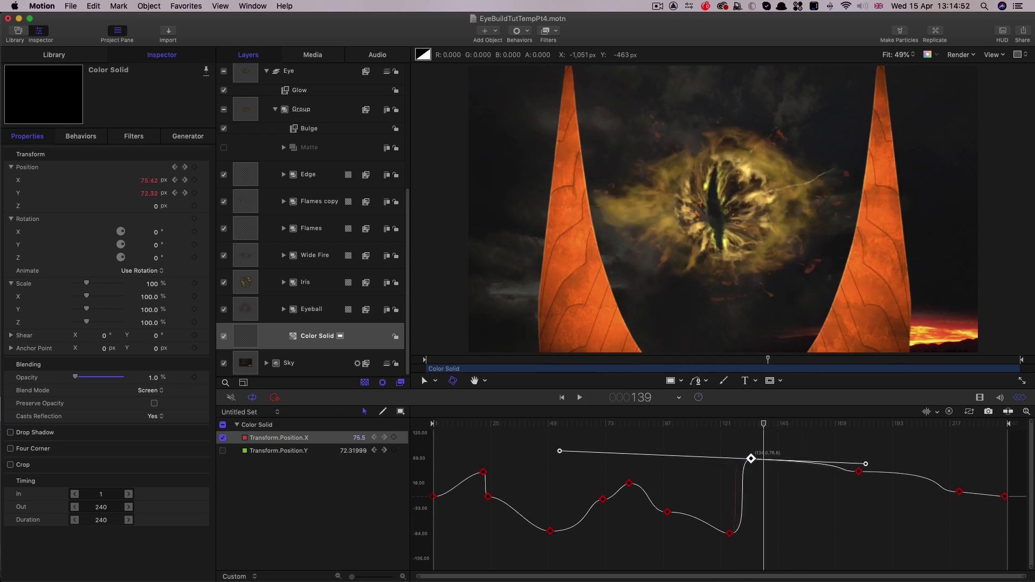
pyautogui.click(723, 426)
pyautogui.press('space')
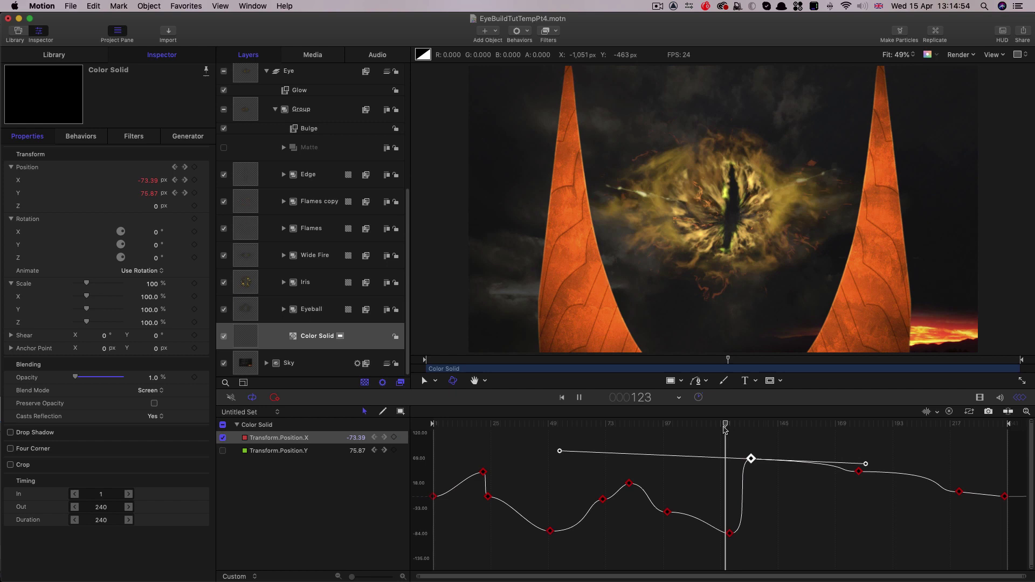
pyautogui.press('space')
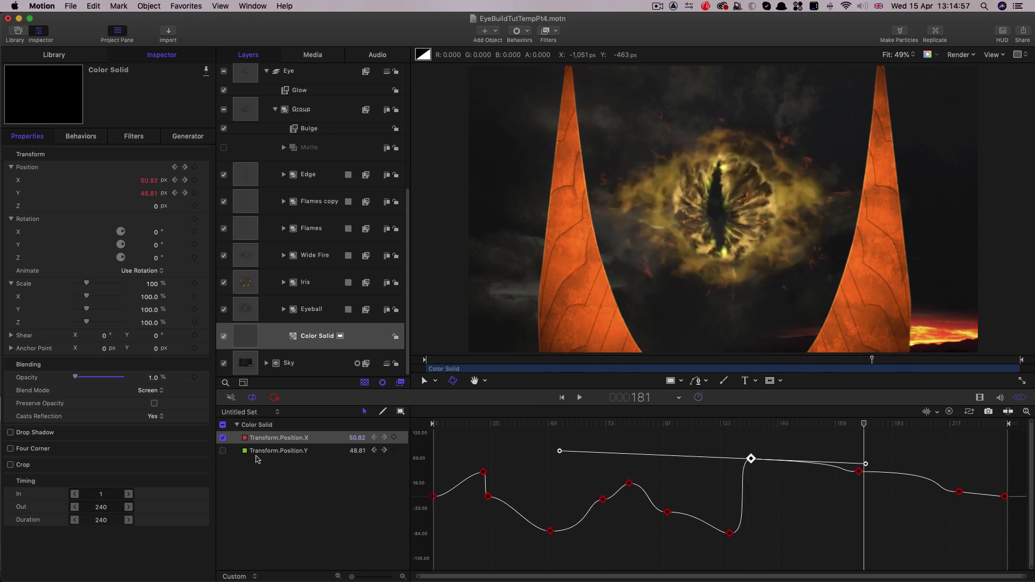
pyautogui.click(223, 451)
pyautogui.click(223, 438)
pyautogui.moveTo(563, 424); pyautogui.dragTo(939, 456)
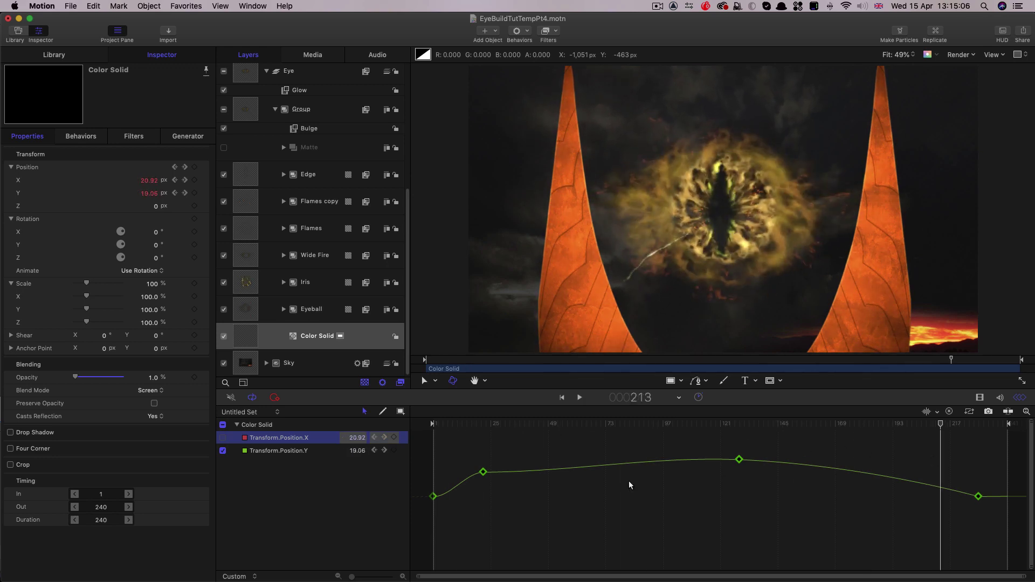
pyautogui.click(262, 453)
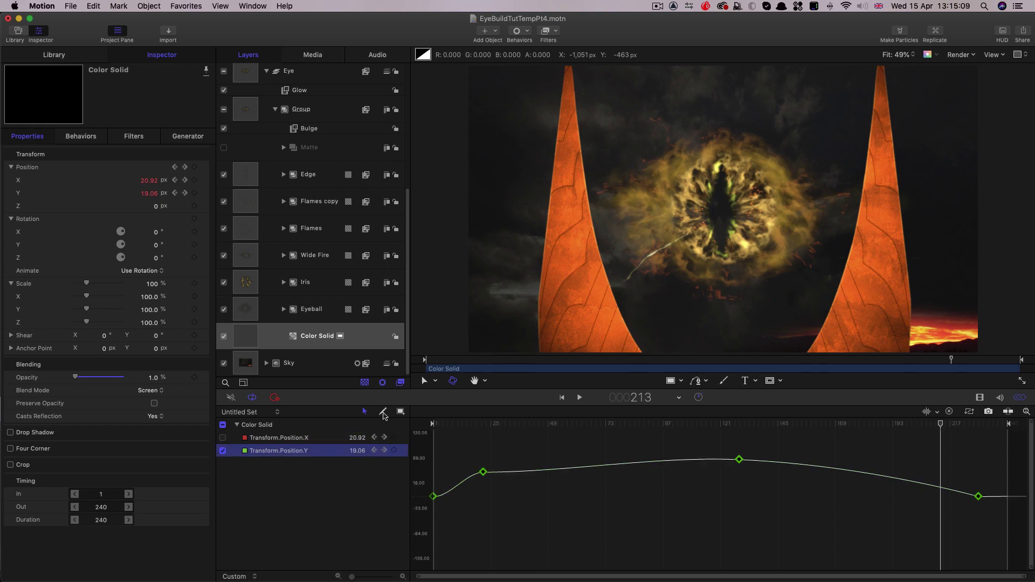
pyautogui.moveTo(515, 424); pyautogui.dragTo(802, 445)
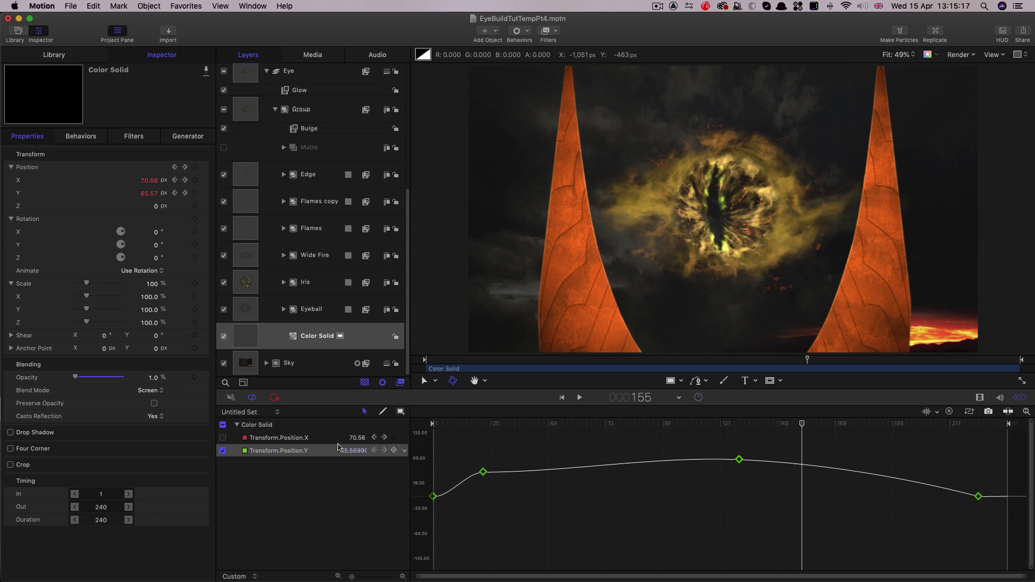
pyautogui.click(279, 439)
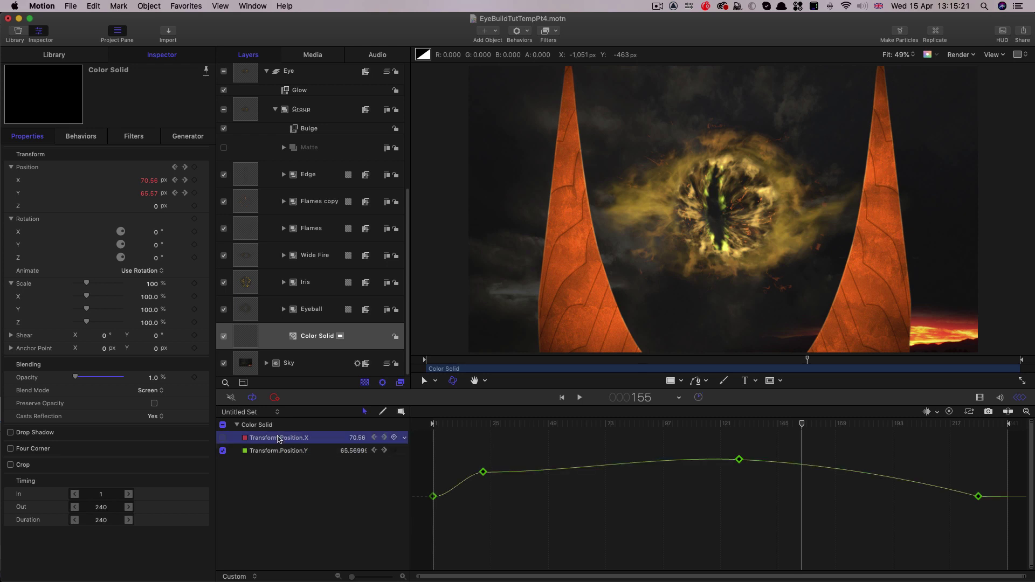
pyautogui.click(374, 437)
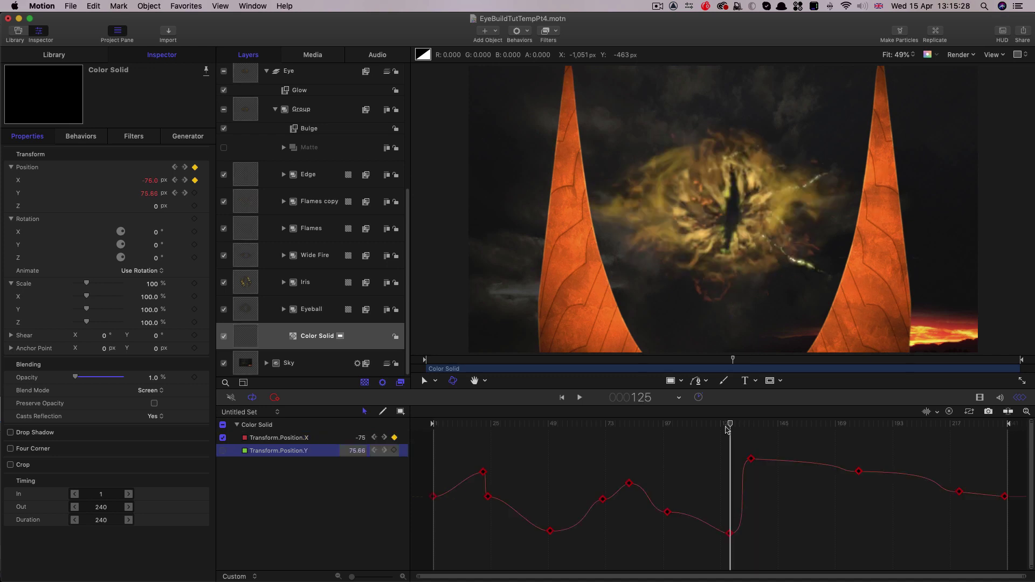
pyautogui.moveTo(727, 427); pyautogui.dragTo(632, 436)
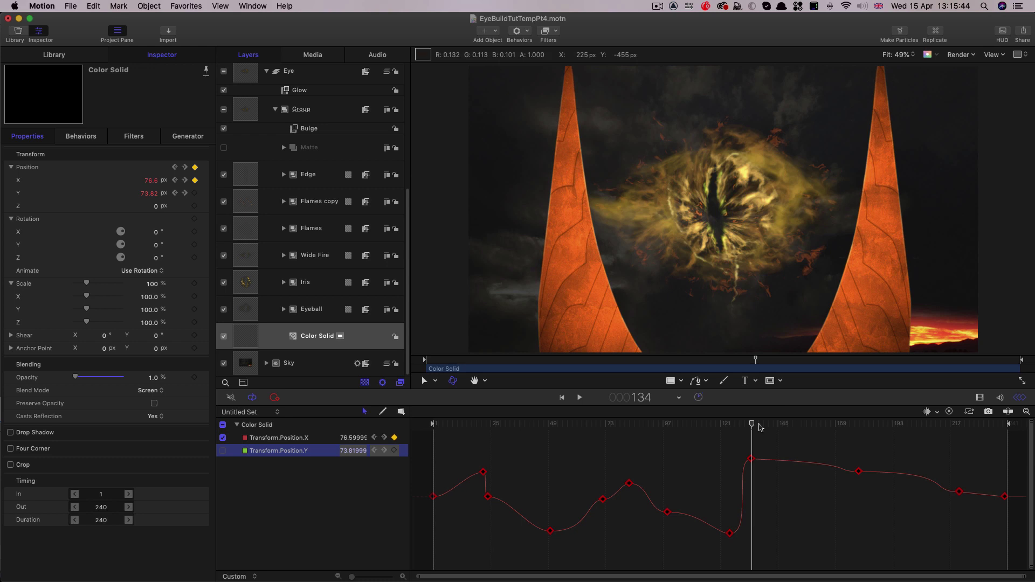
# Scrub the playhead forward to frame 192.
pyautogui.moveTo(760, 428); pyautogui.dragTo(892, 446)
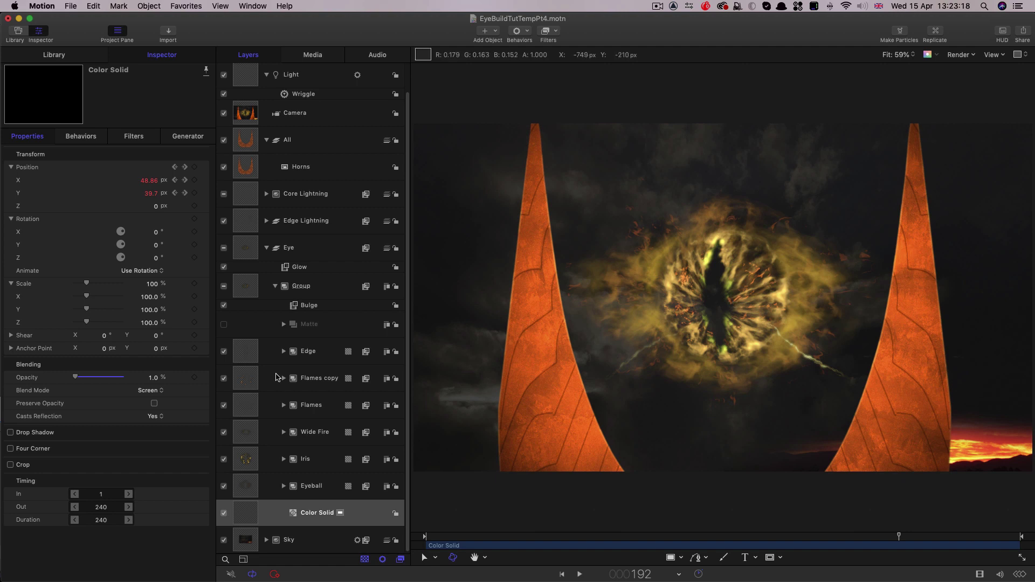
# Expand the Matte group, select its Bezier shape, and narrow it to 88.8% X scale.
pyautogui.click(284, 324)
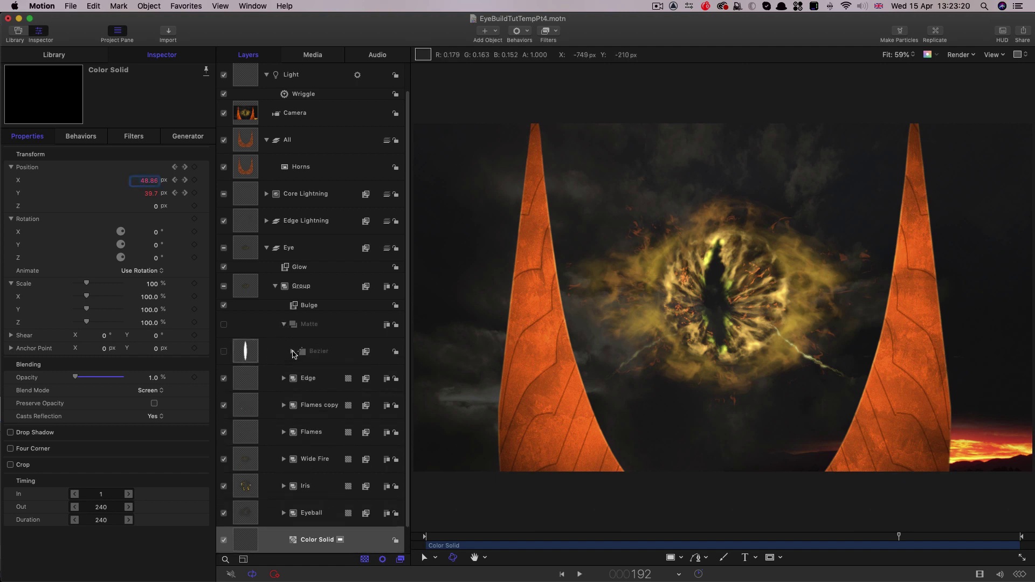
pyautogui.click(292, 351)
pyautogui.click(246, 353)
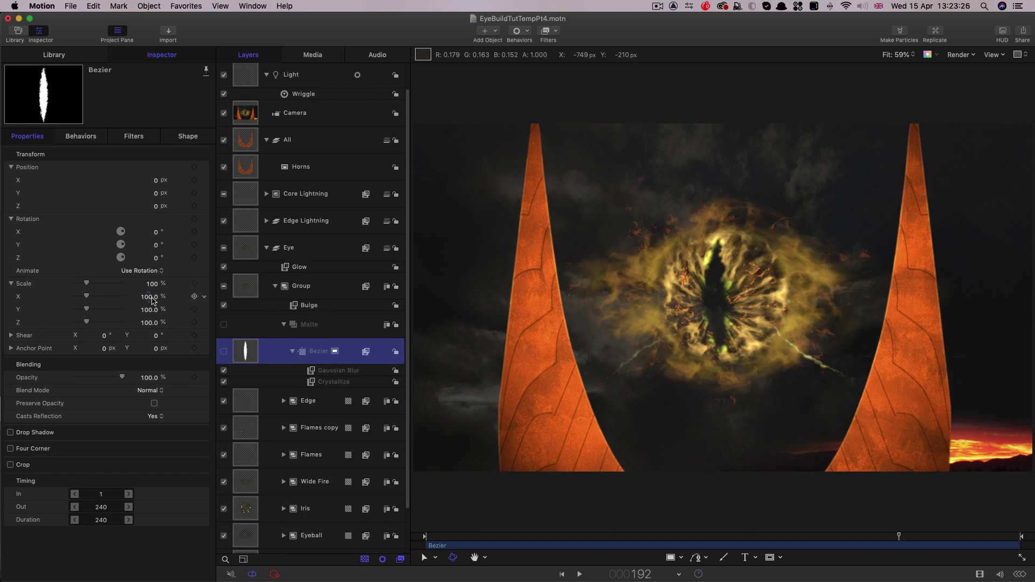
pyautogui.moveTo(156, 297)
pyautogui.mouseDown()
pyautogui.moveTo(124, 296)
pyautogui.moveTo(149, 297)
pyautogui.mouseUp()
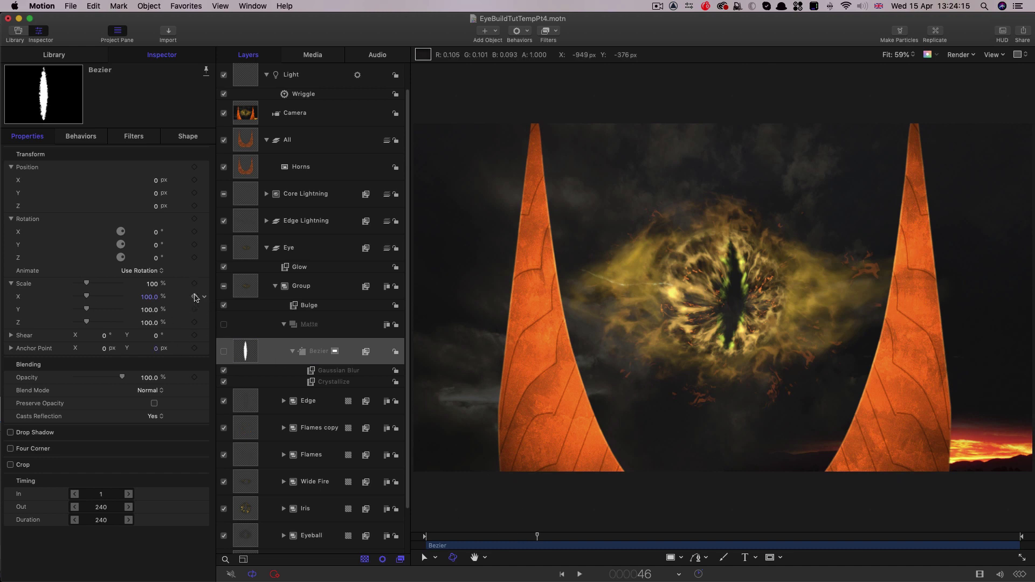
# Keyframe the Bezier's X scale, squeeze it narrower a few frames later, and set it back to 100%.
pyautogui.click(195, 297)
pyautogui.press('Right')
pyautogui.press('Right')
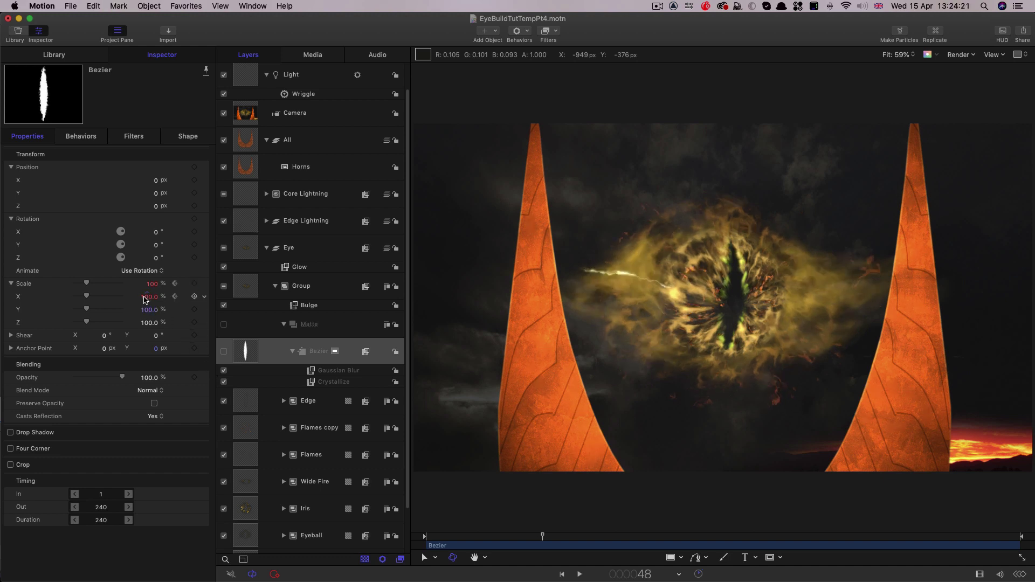
pyautogui.moveTo(86, 297); pyautogui.dragTo(77, 305)
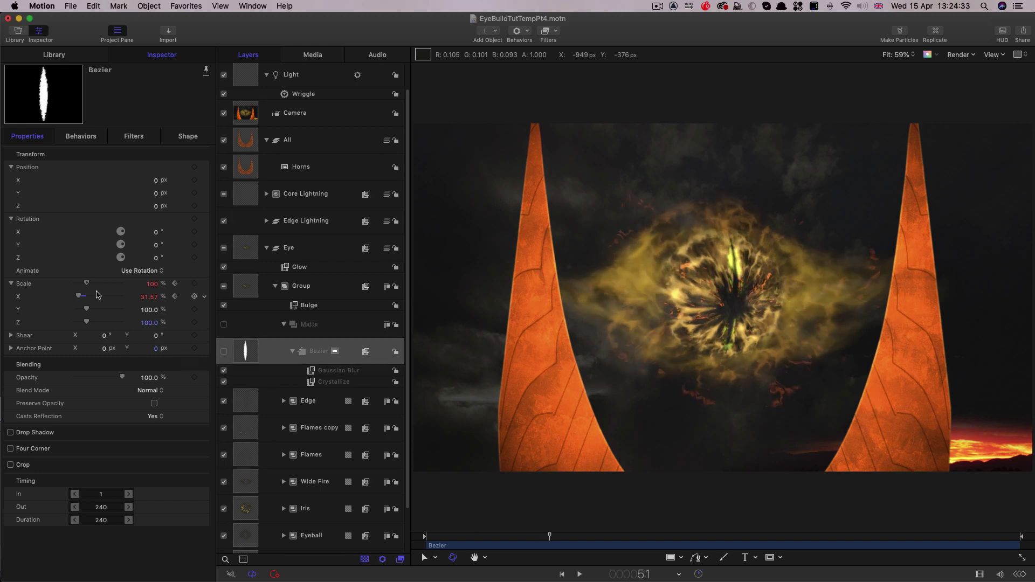
pyautogui.click(145, 296)
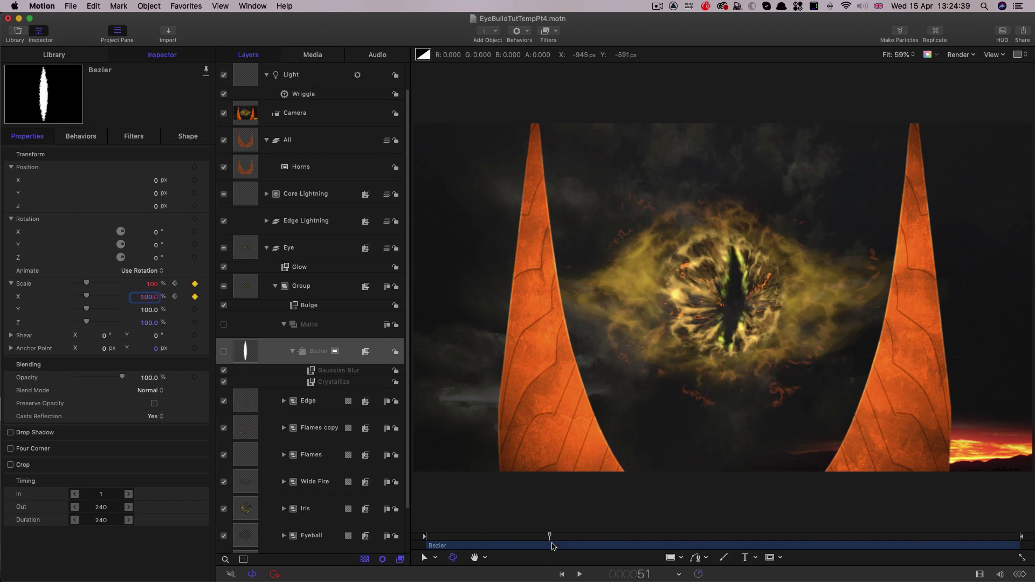
# Scrub back to an earlier frame and play the pupil squeeze animation.
pyautogui.moveTo(548, 537); pyautogui.dragTo(519, 542)
pyautogui.press('space')
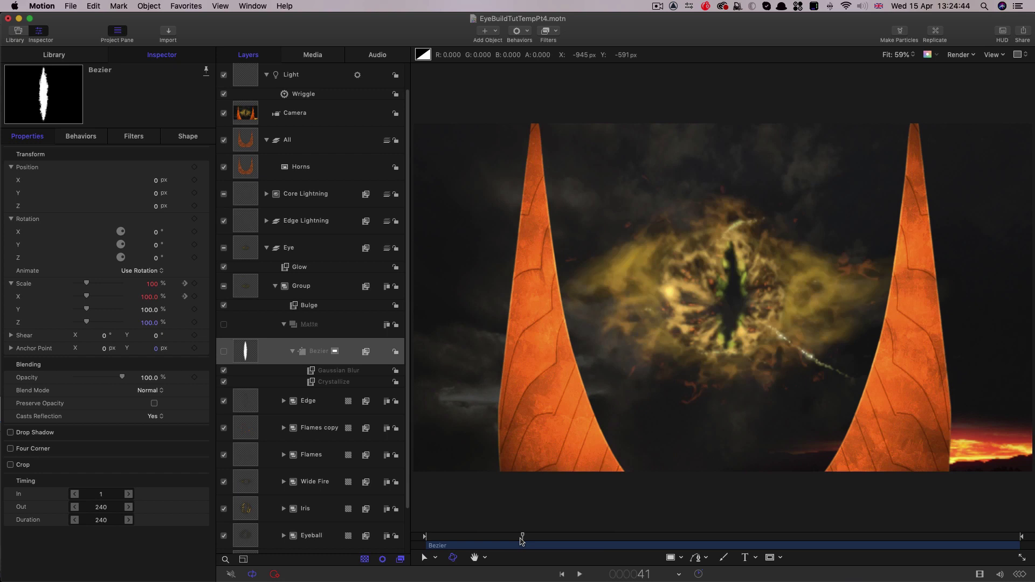
pyautogui.press('space')
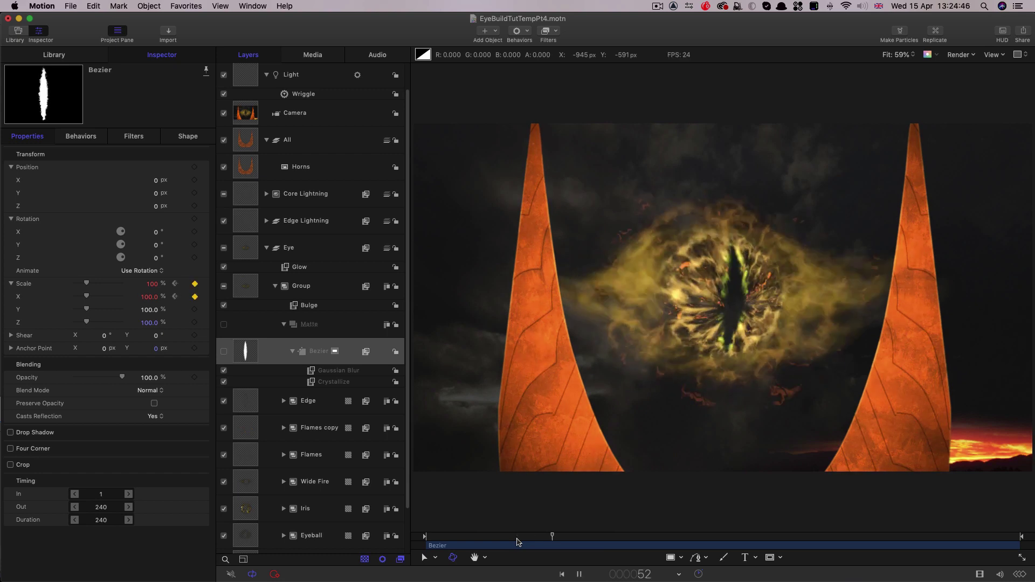
pyautogui.press('space')
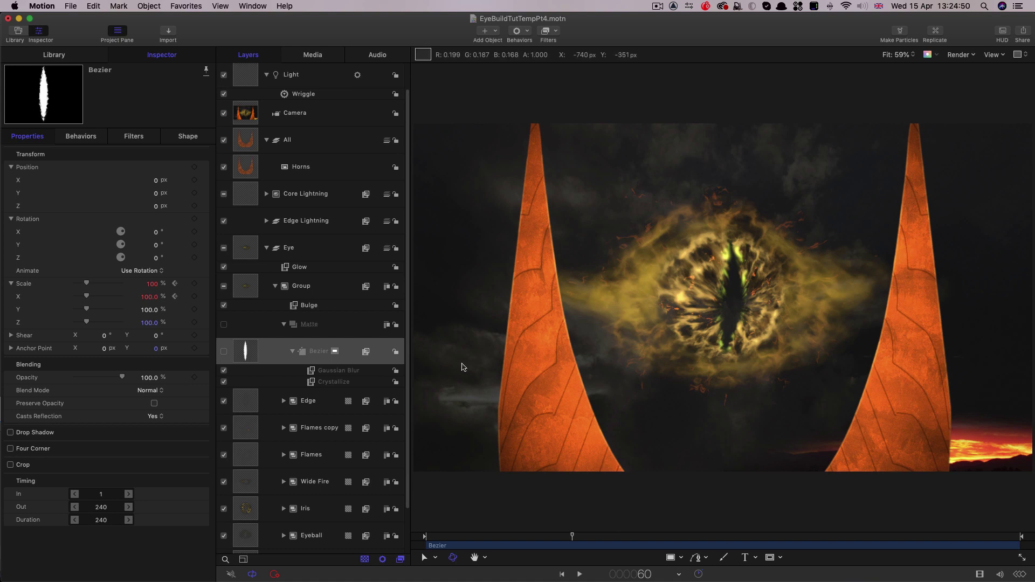
# In the Bezier's Shape geometry, set Point 2 X to 20 and Point 4 X to -20.
pyautogui.click(192, 137)
pyautogui.click(156, 151)
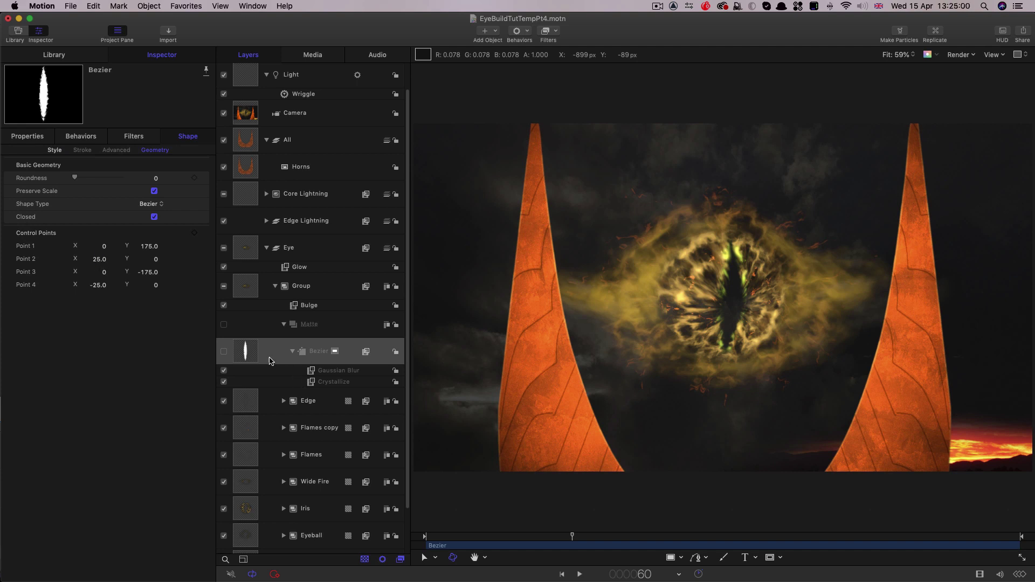
pyautogui.click(236, 355)
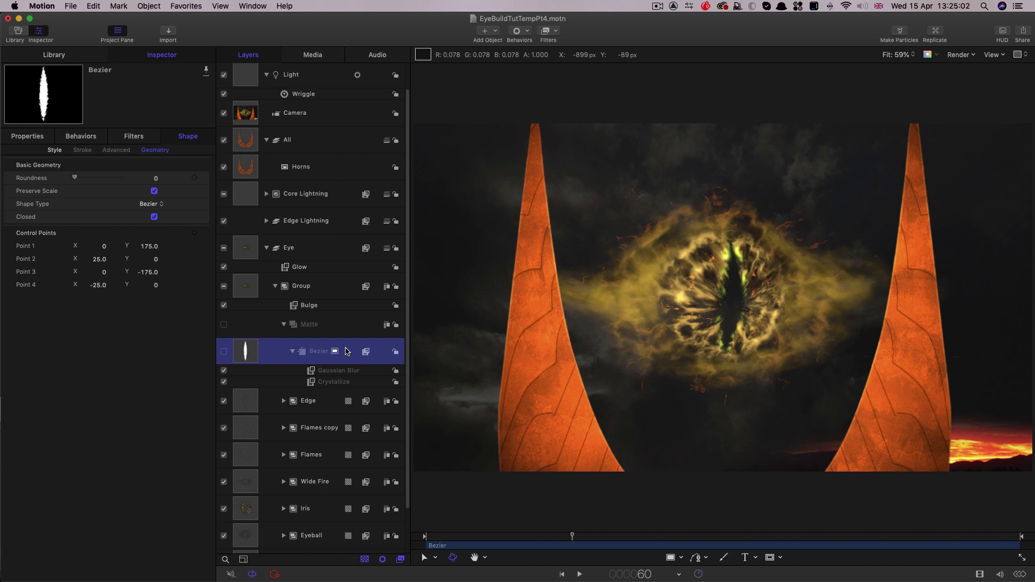
pyautogui.click(100, 260)
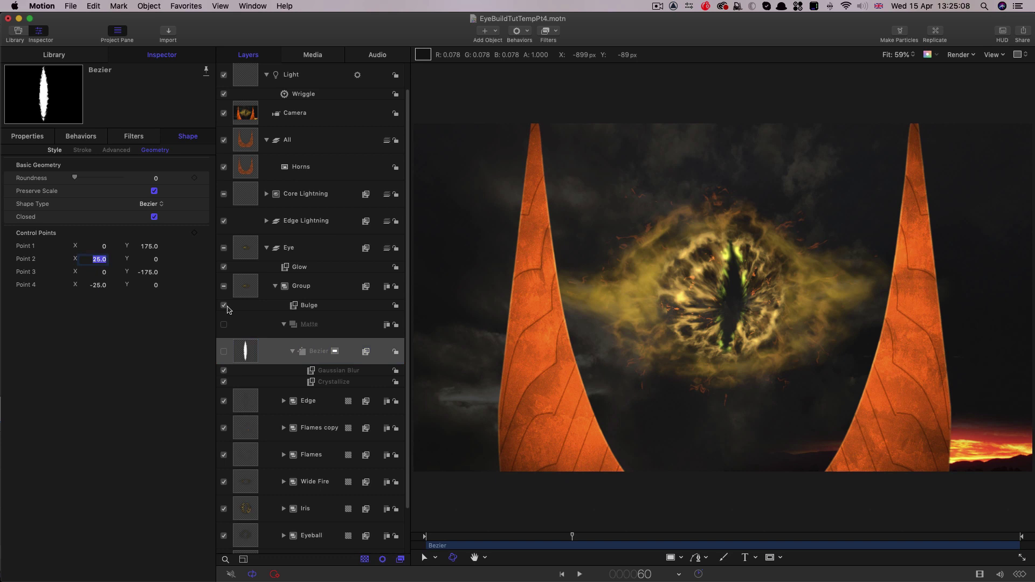
pyautogui.write('20')
pyautogui.press('Return')
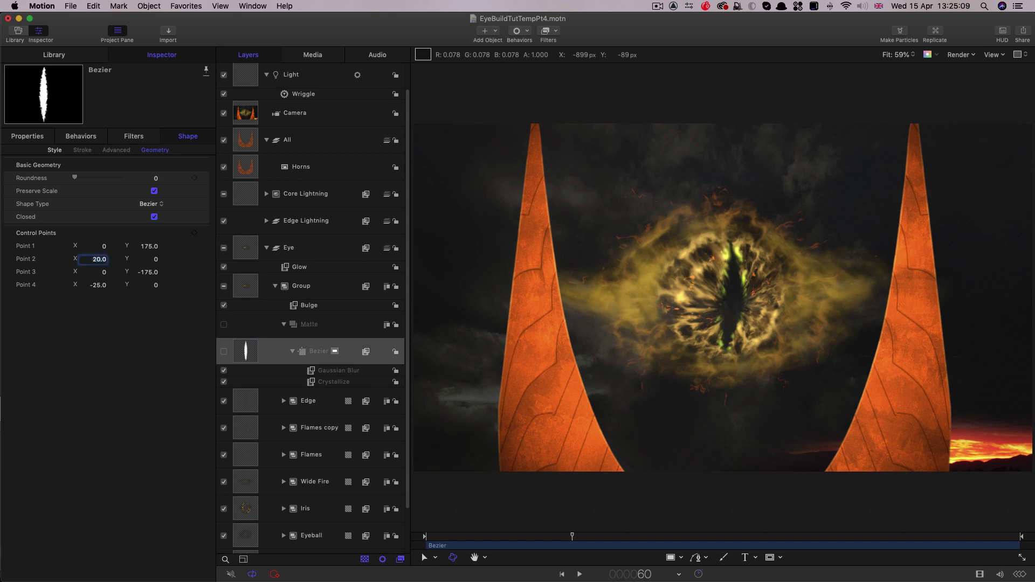
pyautogui.click(99, 286)
pyautogui.write('-20')
pyautogui.press('Return')
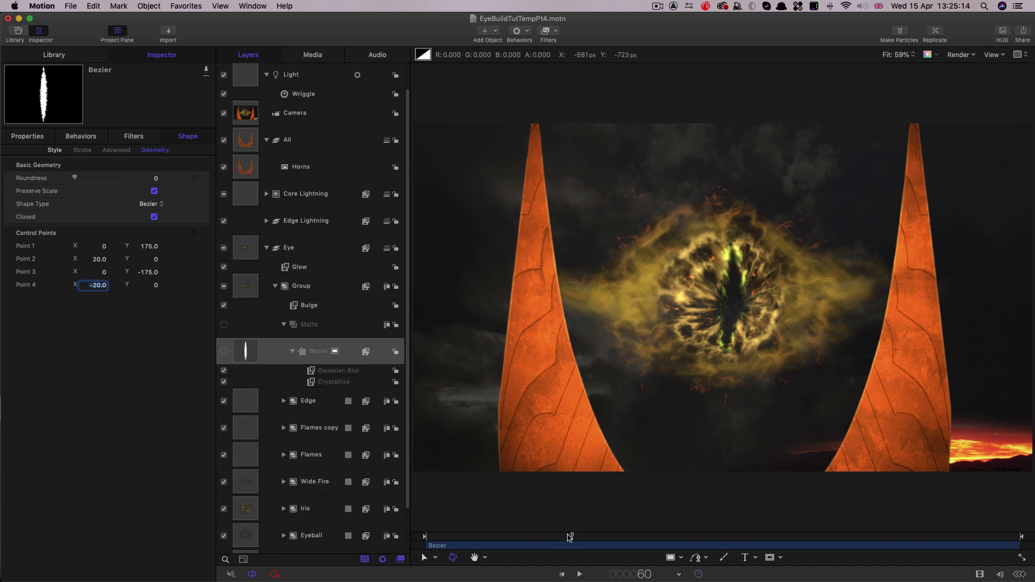
pyautogui.moveTo(573, 537); pyautogui.dragTo(518, 539)
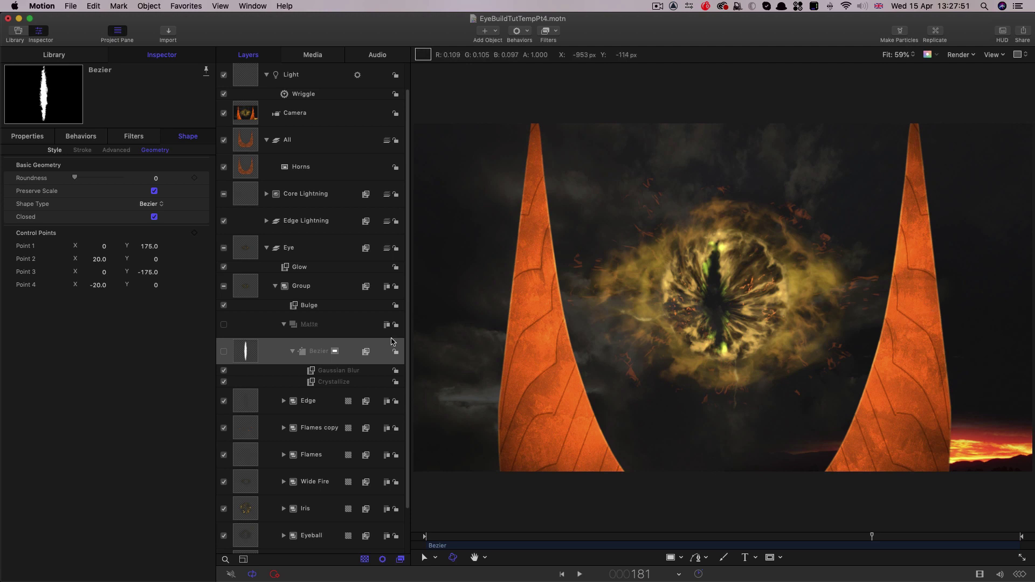
# Collapse the Eye group, toggle the Horns layer off and on, and show the Window menu.
pyautogui.click(267, 248)
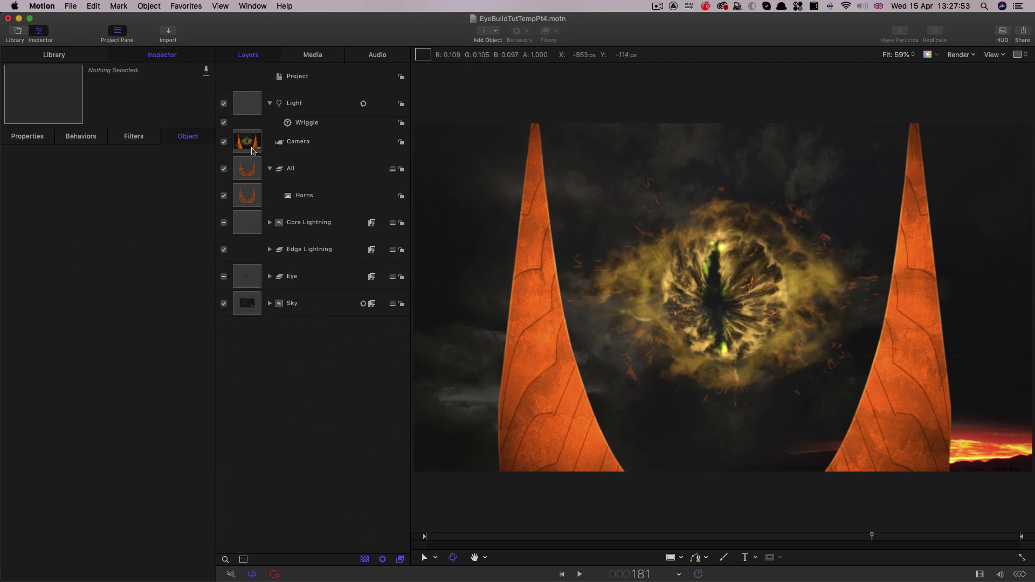
pyautogui.click(524, 358)
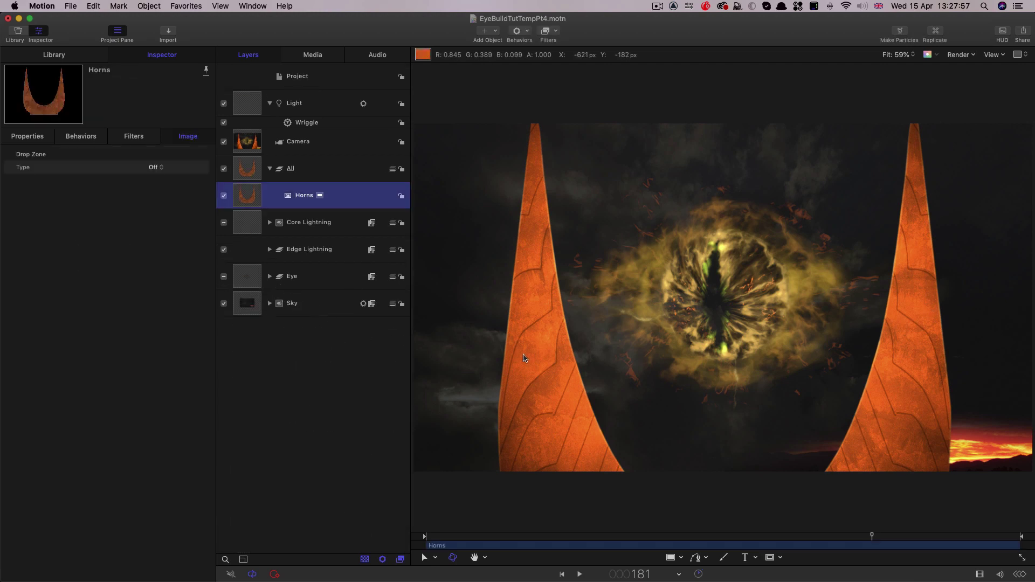
pyautogui.click(224, 196)
pyautogui.click(224, 196)
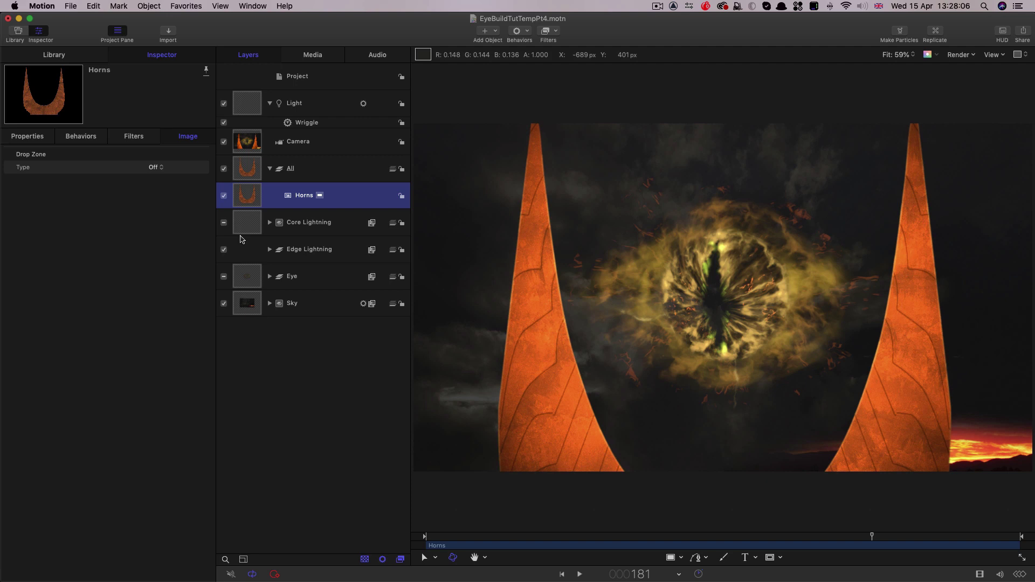
pyautogui.click(252, 5)
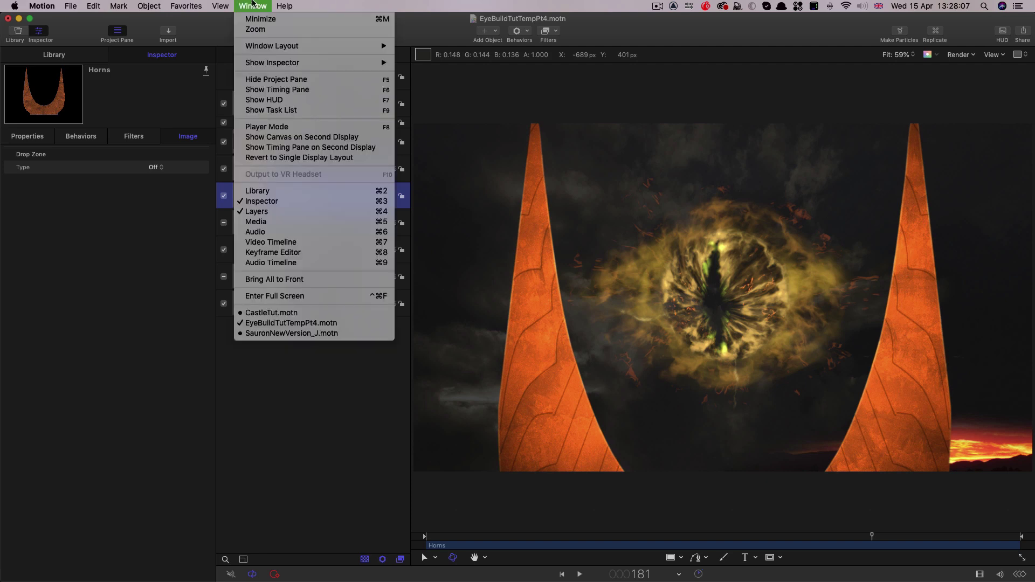
# Switch to CastleTut.motn and orbit the castle in the Perspective camera view.
pyautogui.click(271, 313)
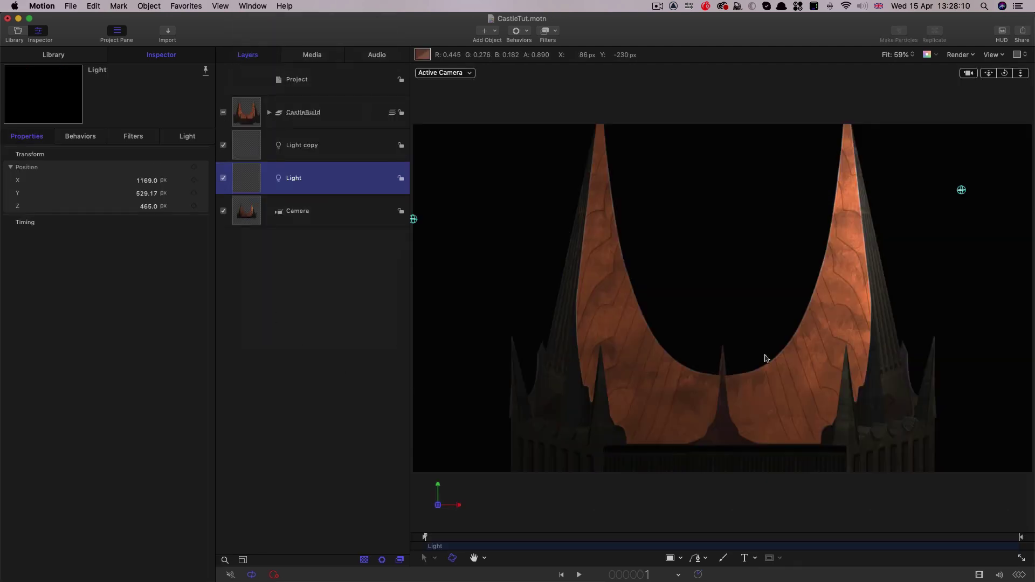
pyautogui.click(253, 111)
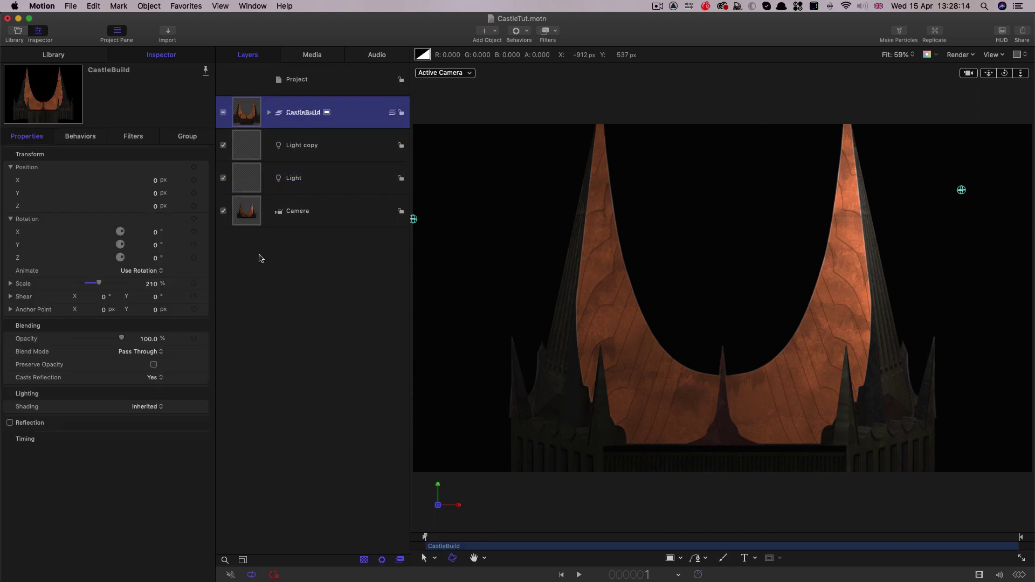
pyautogui.click(445, 72)
pyautogui.click(453, 104)
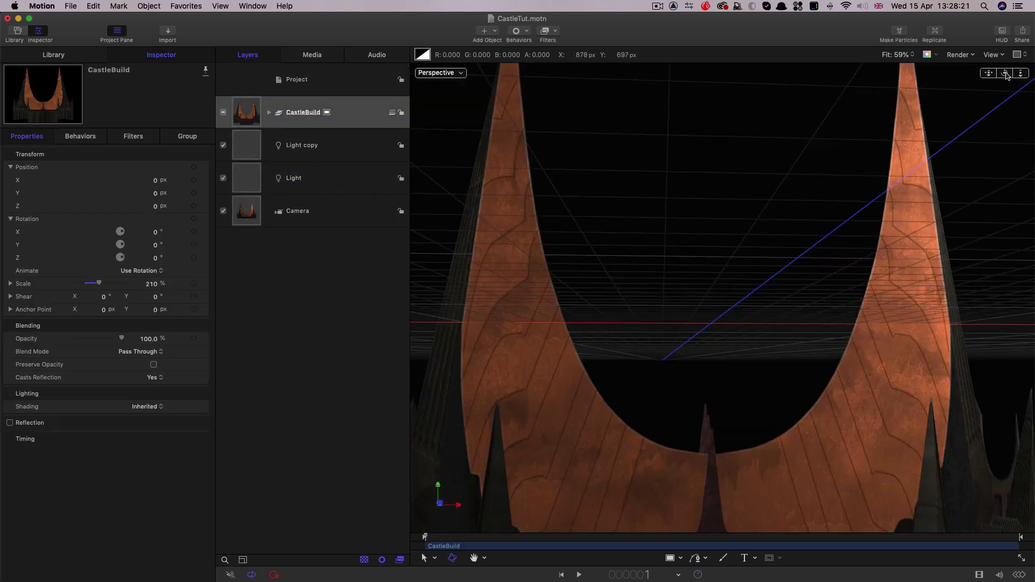
pyautogui.moveTo(1006, 75)
pyautogui.mouseDown()
pyautogui.moveTo(1007, 98)
pyautogui.moveTo(1001, 75)
pyautogui.moveTo(987, 76)
pyautogui.moveTo(998, 76)
pyautogui.mouseUp()
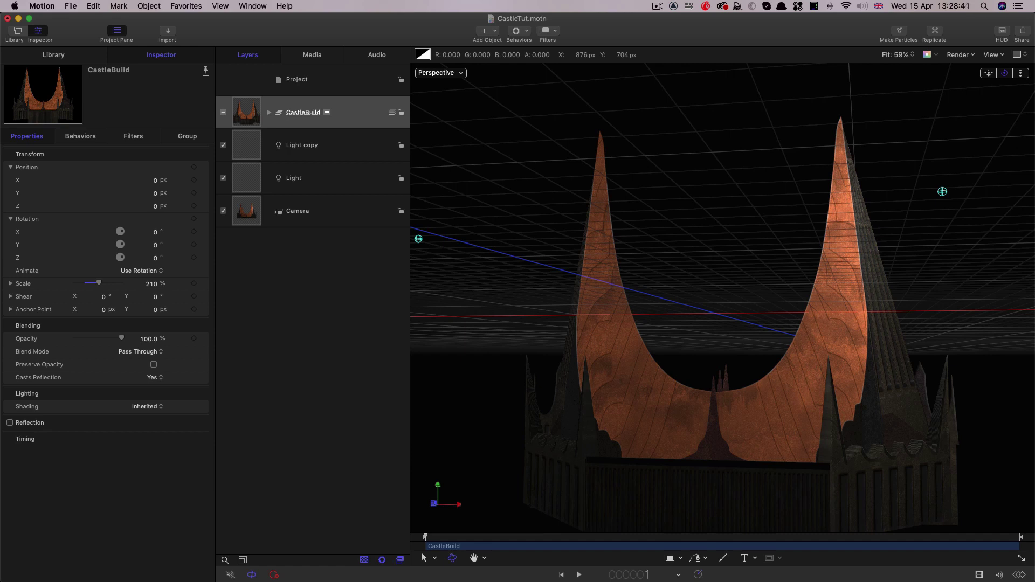
pyautogui.moveTo(998, 75); pyautogui.dragTo(1001, 75)
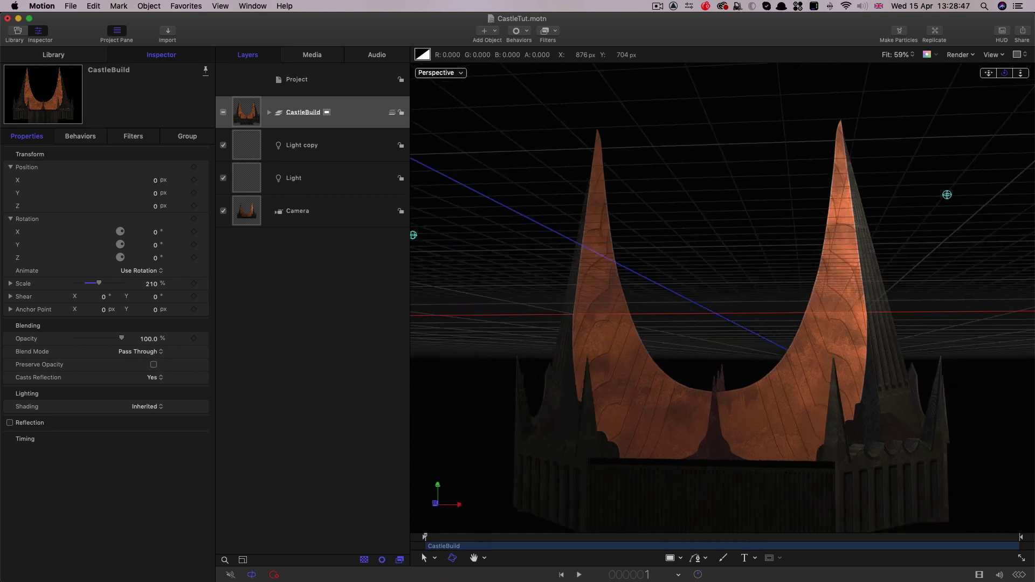
pyautogui.moveTo(1000, 75); pyautogui.dragTo(1002, 76)
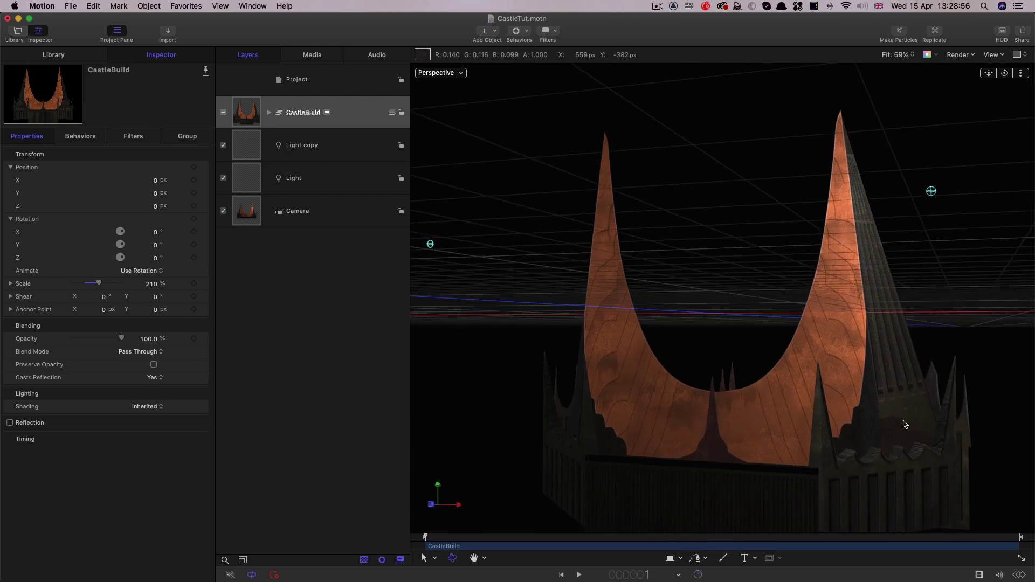
# Copy the CastleBuild group.
pyautogui.click(248, 110)
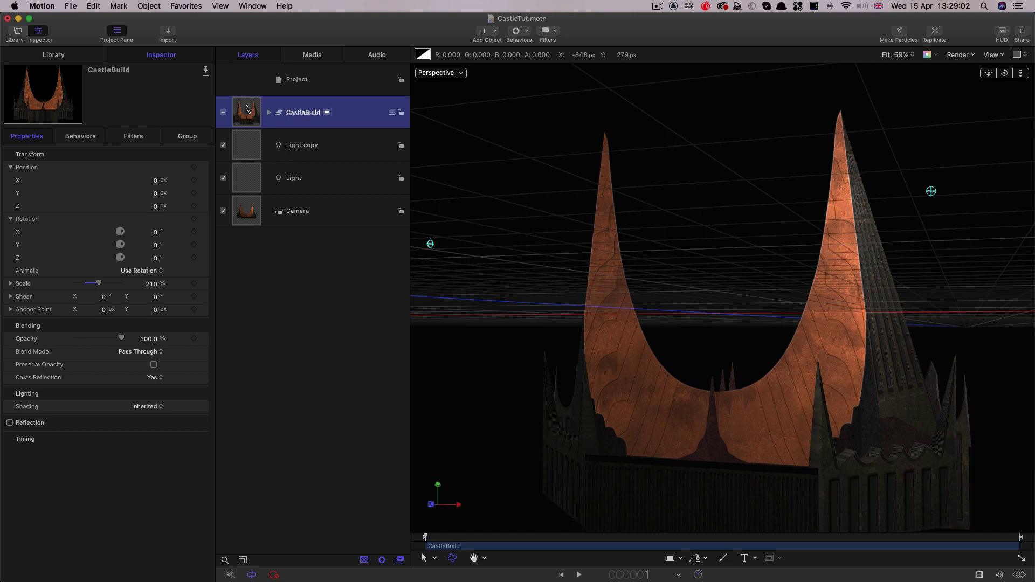
pyautogui.rightClick(246, 106)
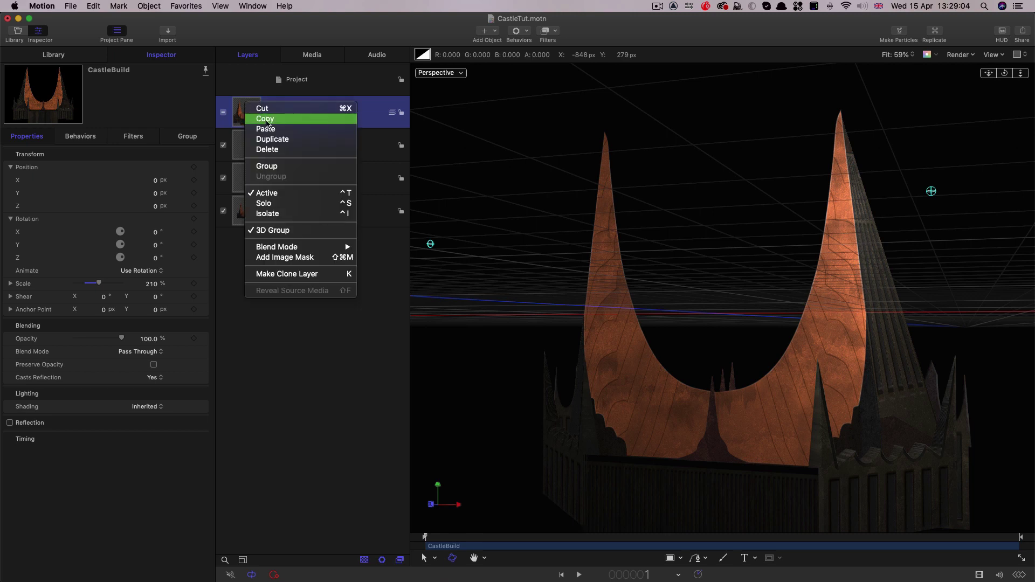
pyautogui.click(267, 124)
pyautogui.click(253, 6)
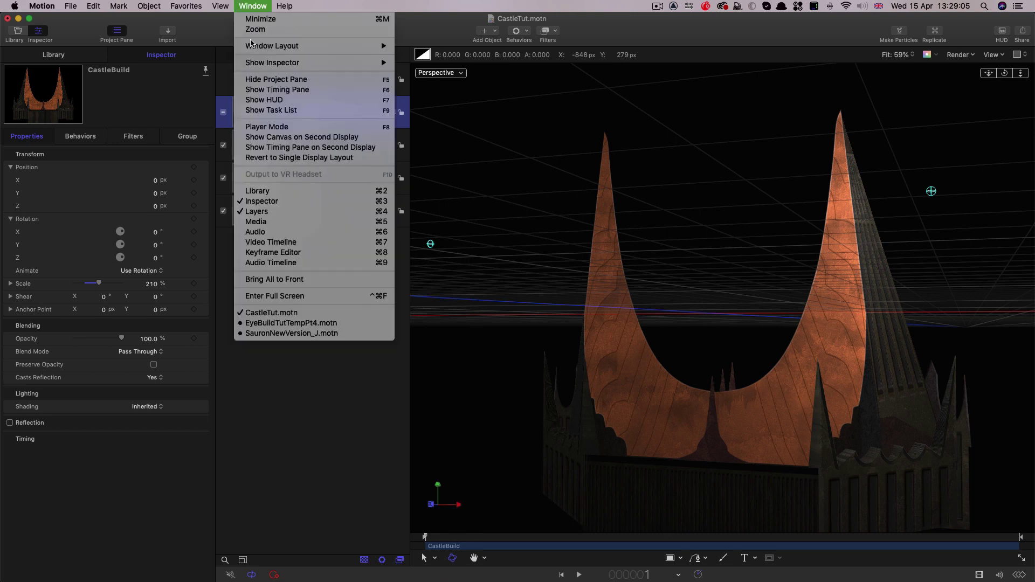
# In EyeBuildTutTempPt4.motn, paste CastleBuild into the All group and hide the Horns layer.
pyautogui.click(291, 323)
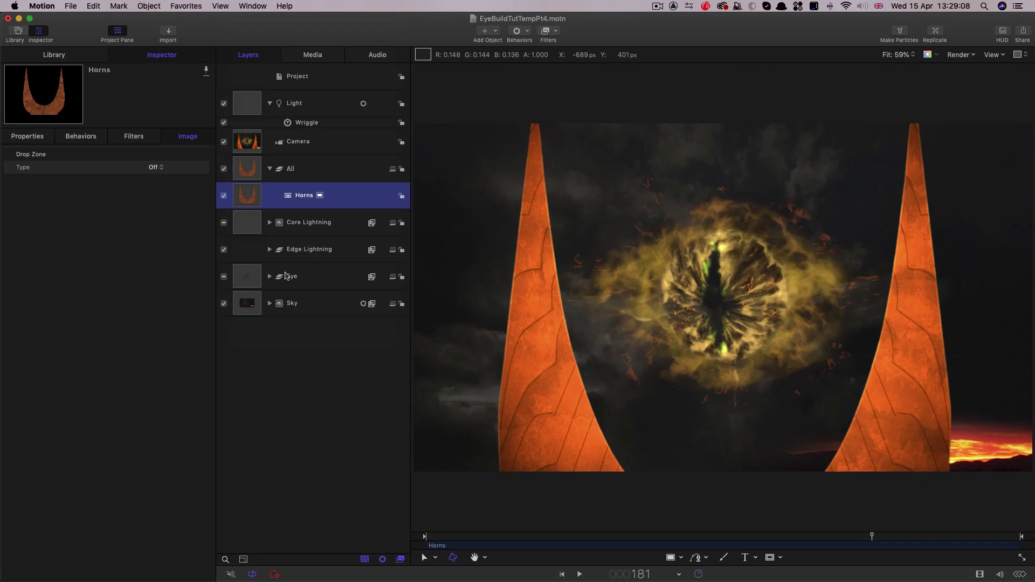
pyautogui.click(248, 173)
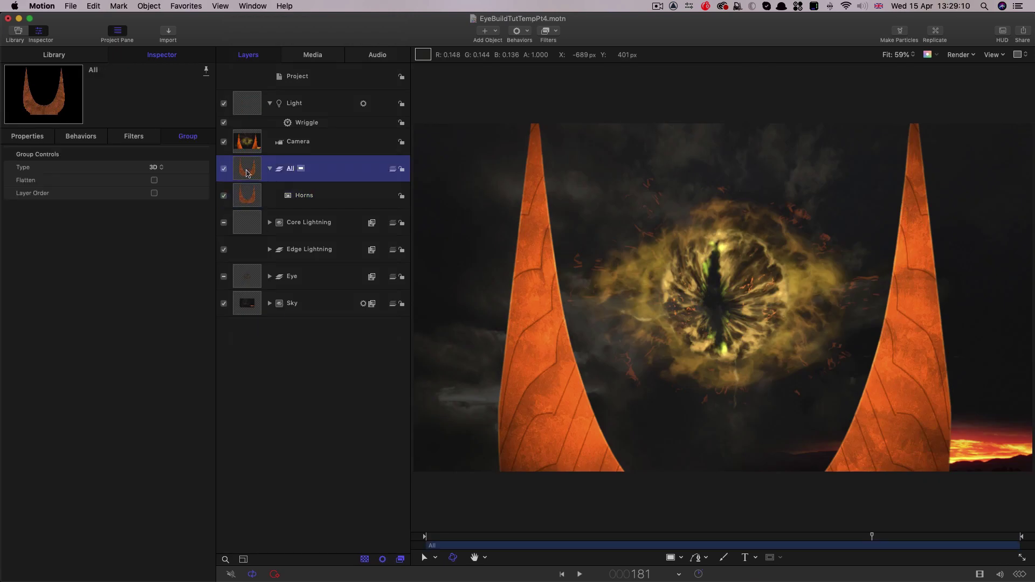
pyautogui.rightClick(248, 172)
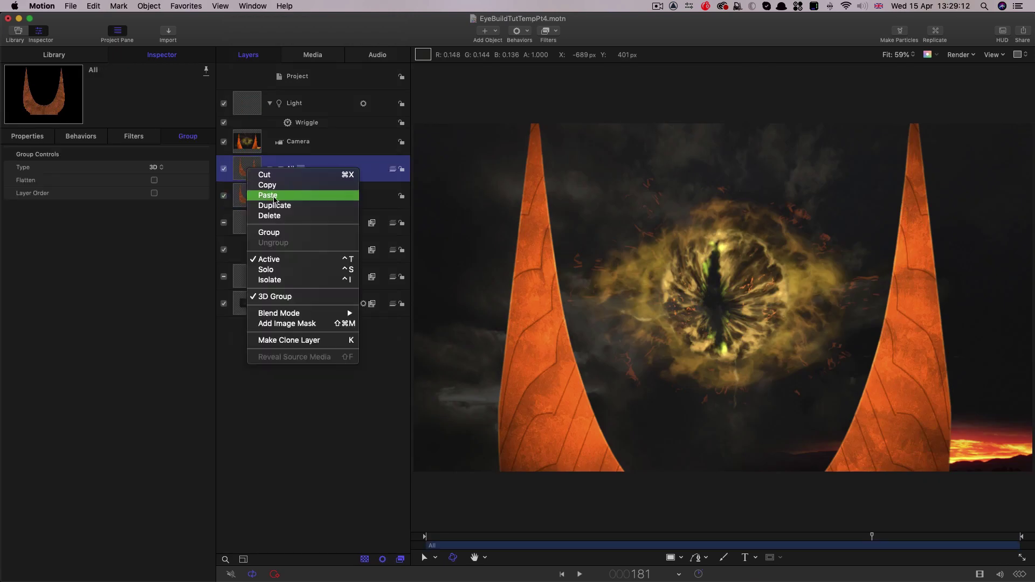
pyautogui.click(276, 197)
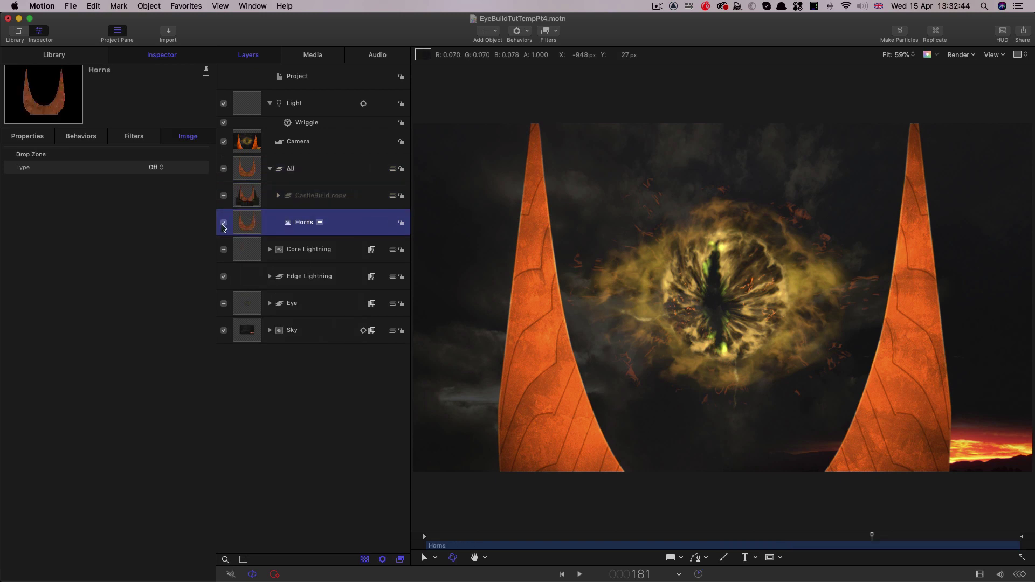
pyautogui.click(224, 223)
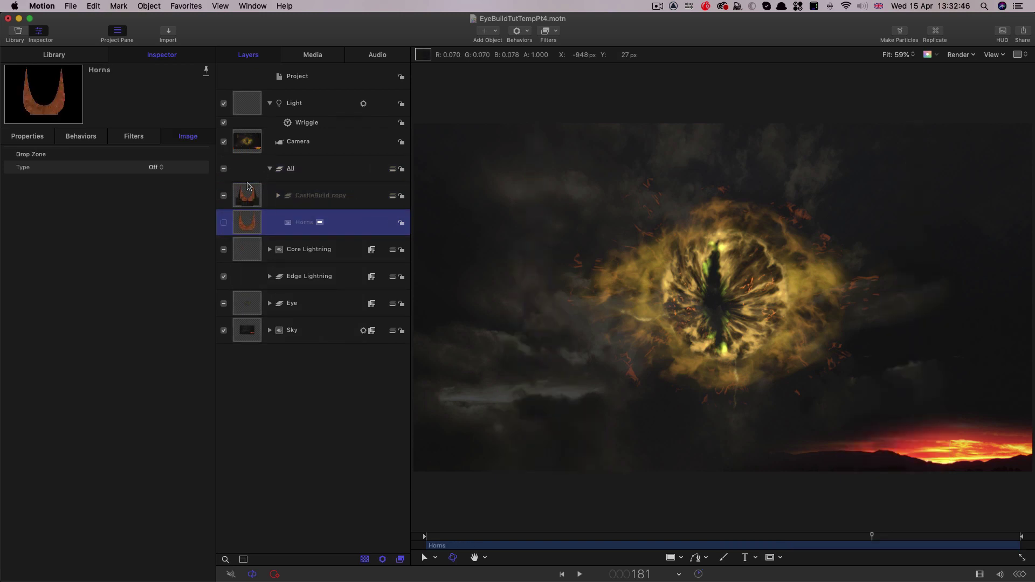
# Switch on the CastleBuild copy layer at the last frame of the composition.
pyautogui.click(248, 196)
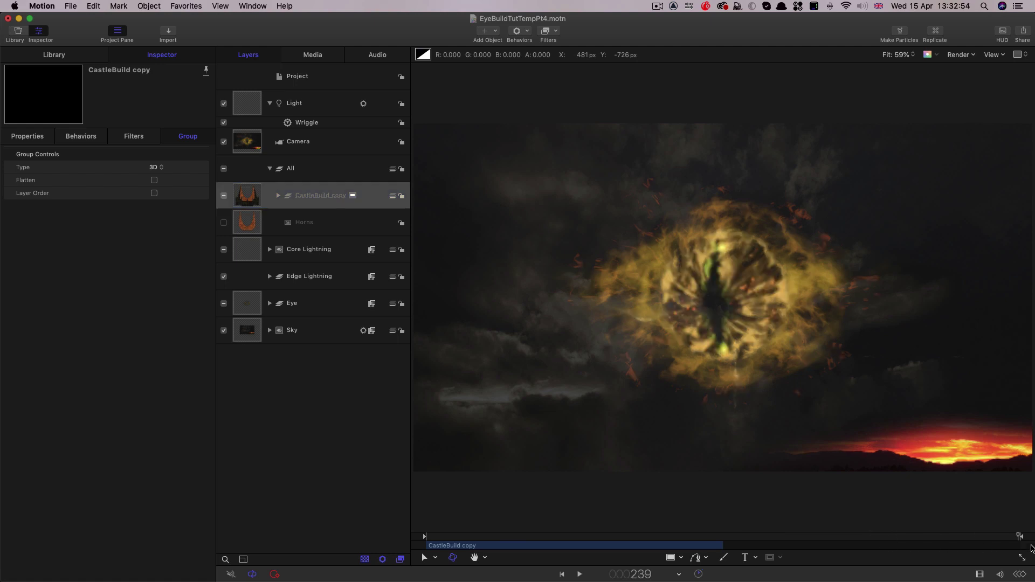
pyautogui.moveTo(873, 537); pyautogui.dragTo(1019, 537)
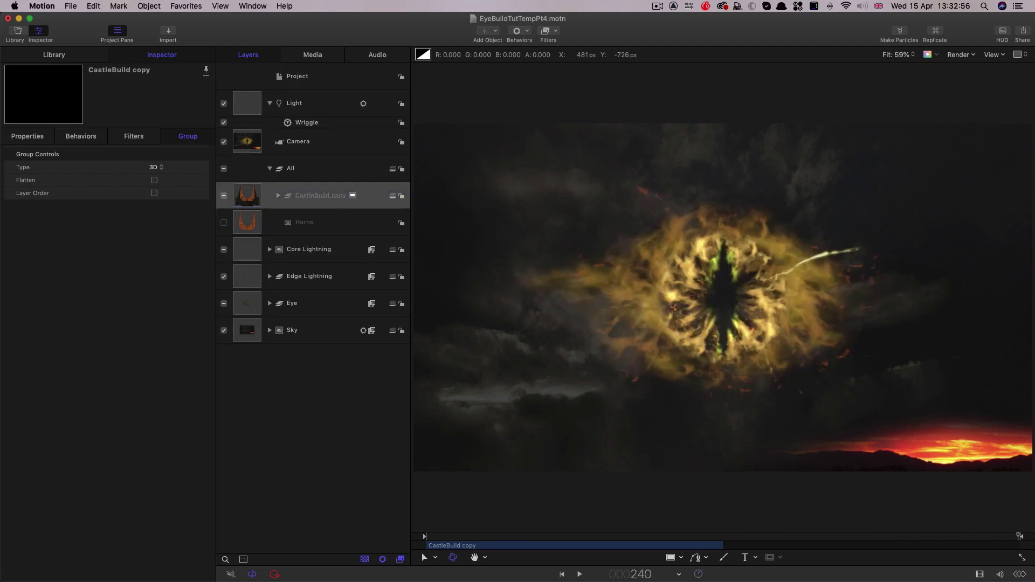
pyautogui.click(241, 193)
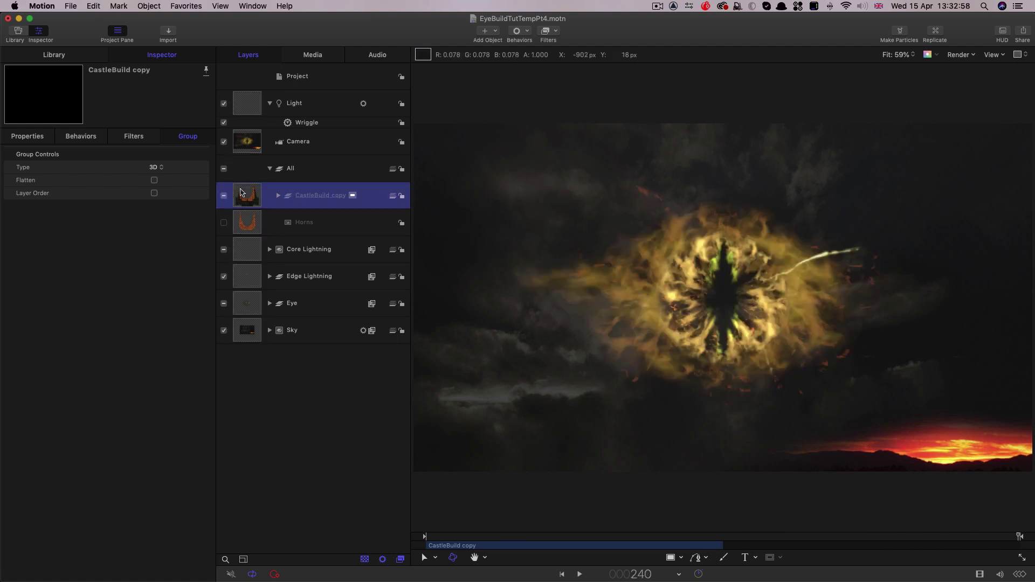
pyautogui.press('o')
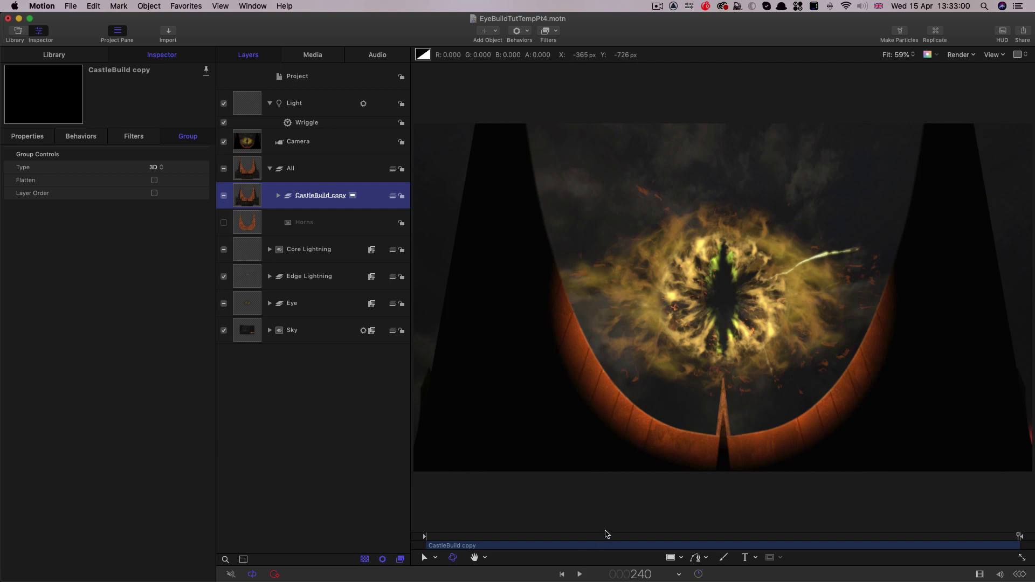
# Move the CastleBuild copy to Position Z 0 and Y -400.
pyautogui.click(32, 137)
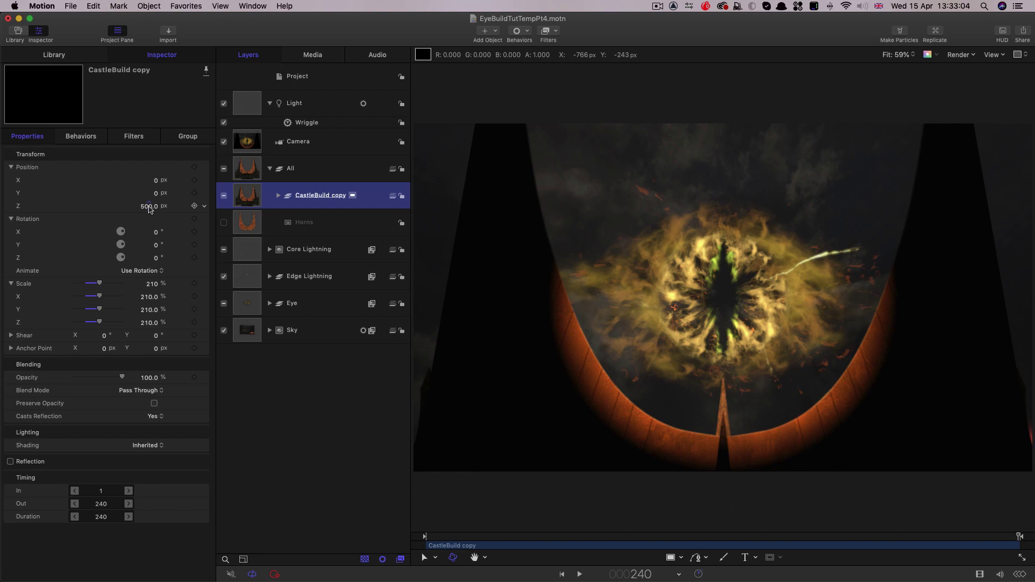
pyautogui.click(150, 206)
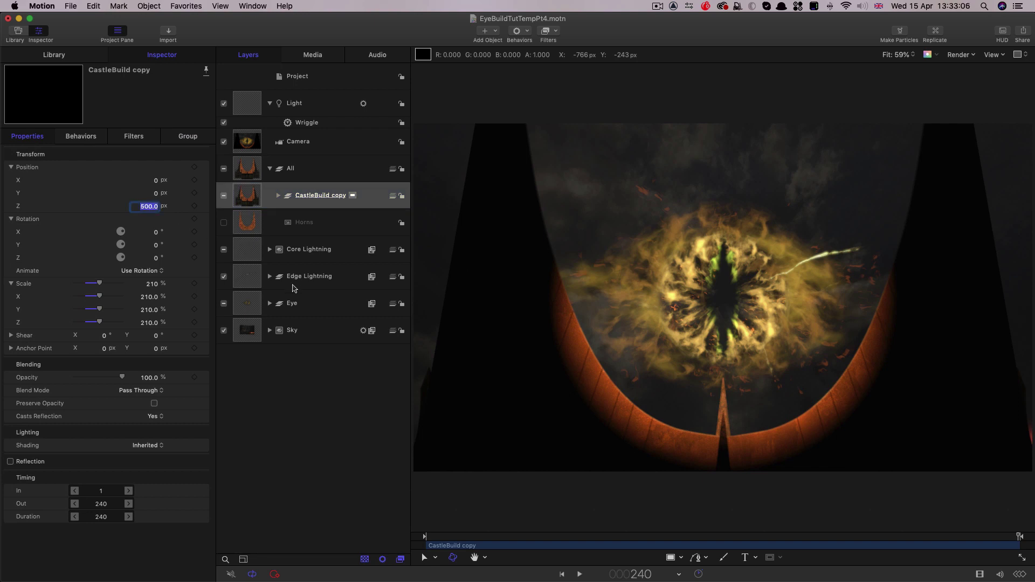
pyautogui.write('0')
pyautogui.press('Return')
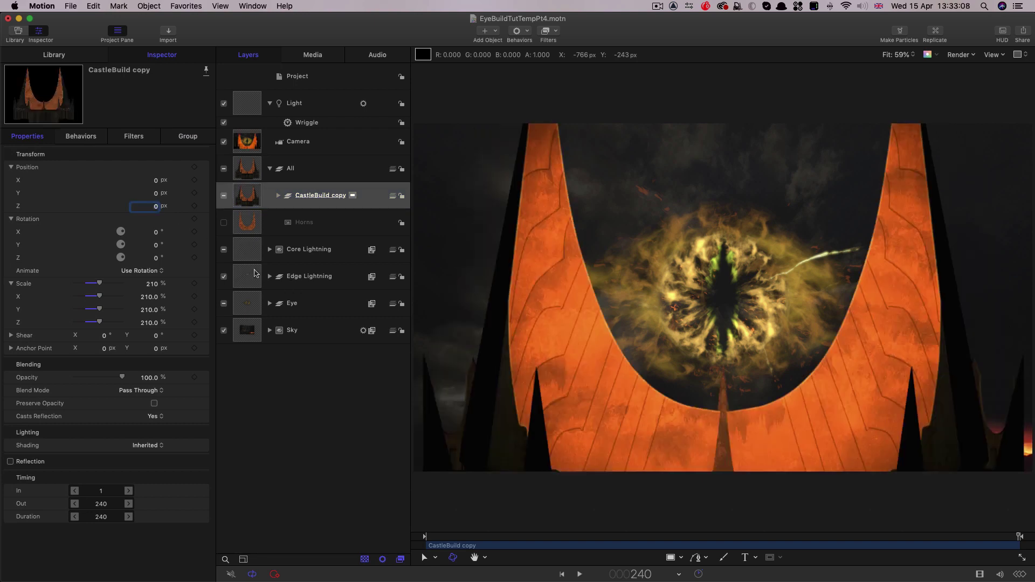
pyautogui.click(156, 193)
pyautogui.write('-400')
pyautogui.press('Return')
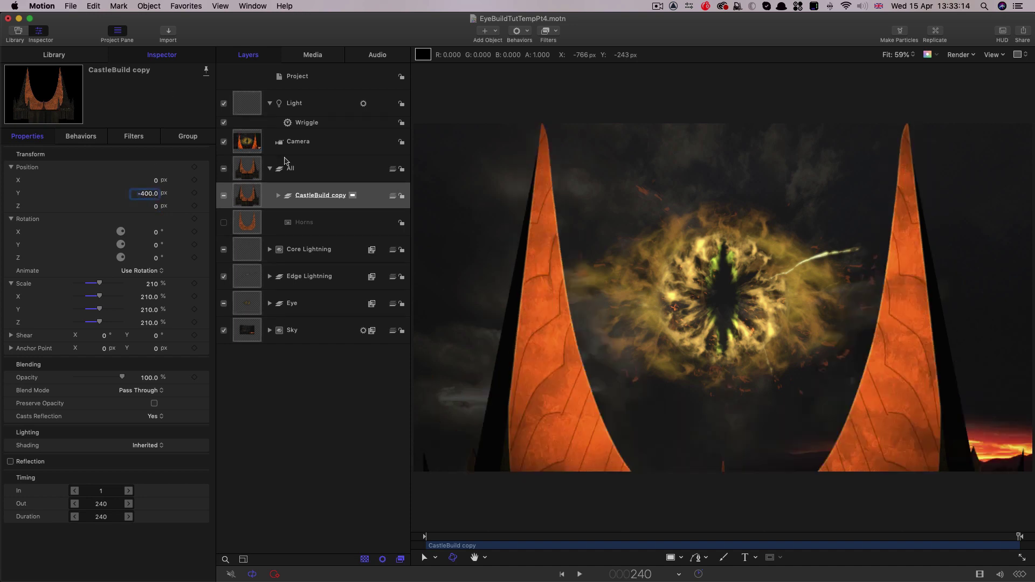
# Set the Camera layer's Position Z to 2500 to pull it back.
pyautogui.click(251, 143)
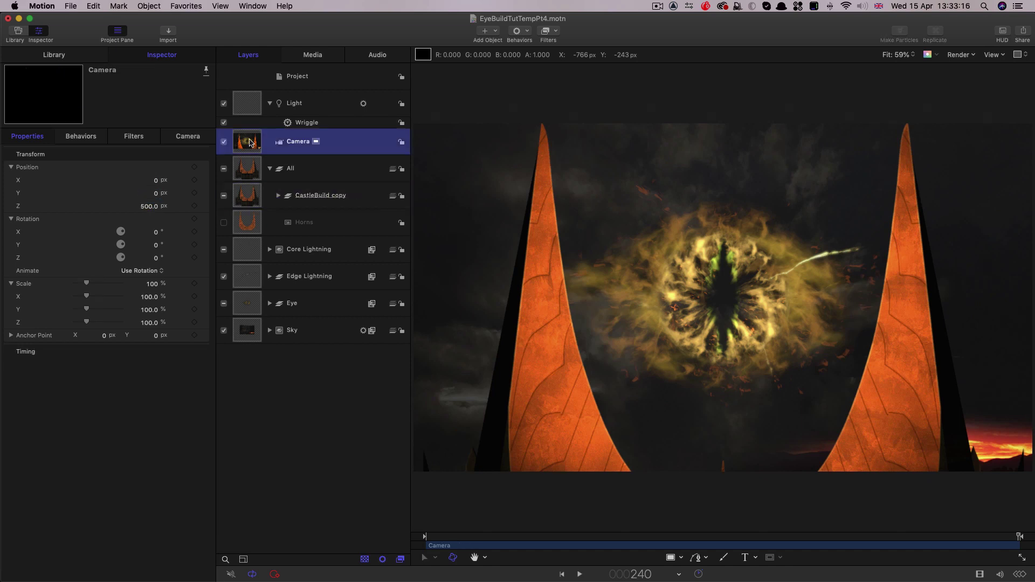
pyautogui.click(148, 206)
pyautogui.write('2')
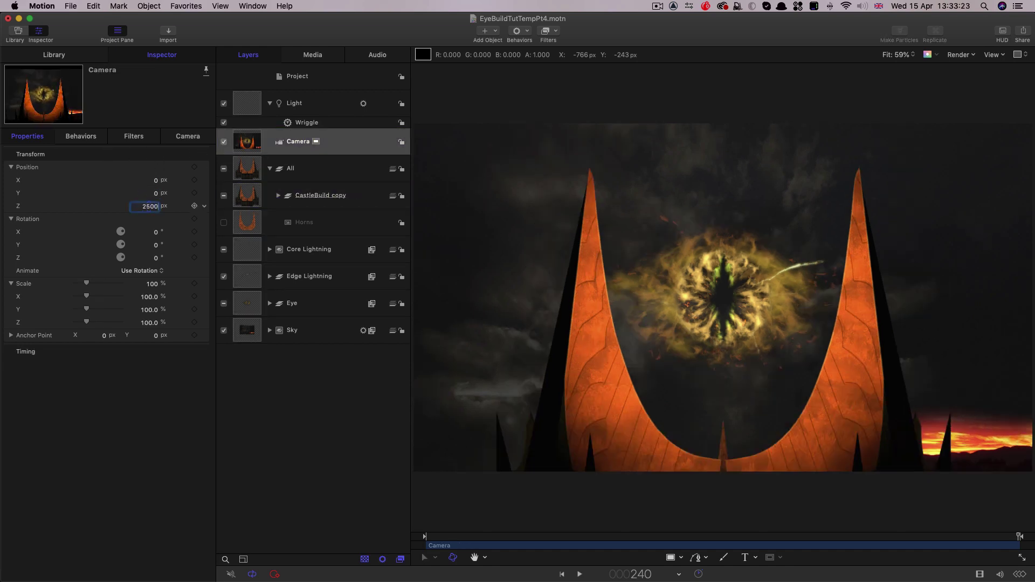
pyautogui.write('500')
pyautogui.press('Return')
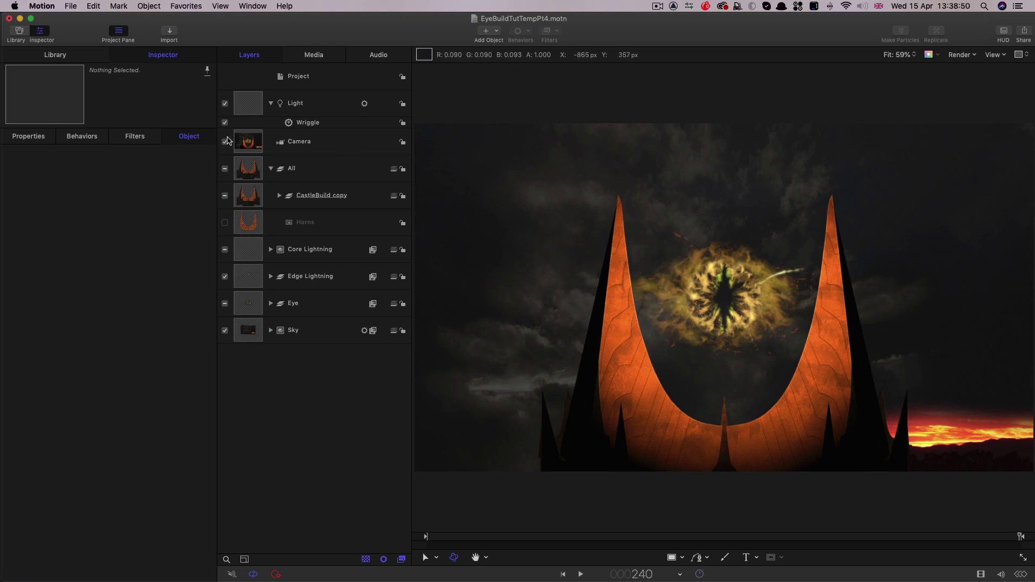
# Add Light 1 with a pale lavender colour and 300% intensity.
pyautogui.click(245, 104)
pyautogui.click(496, 31)
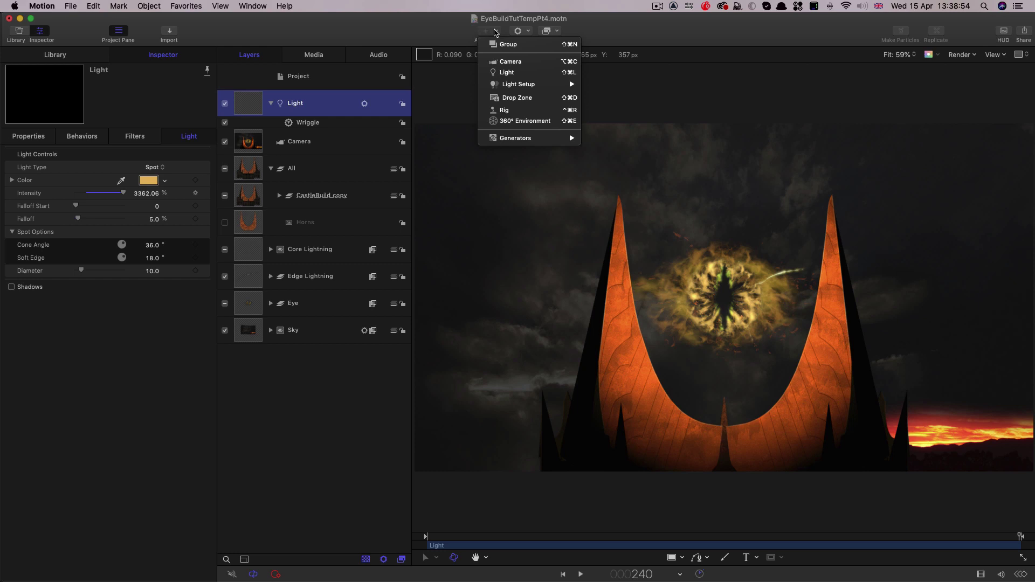
pyautogui.click(501, 74)
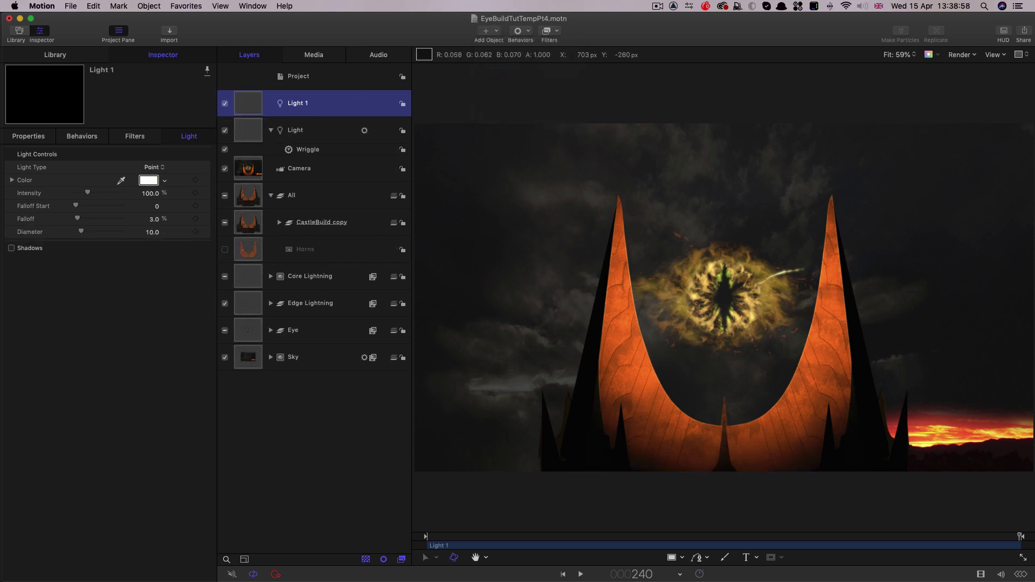
pyautogui.click(148, 386)
pyautogui.click(147, 389)
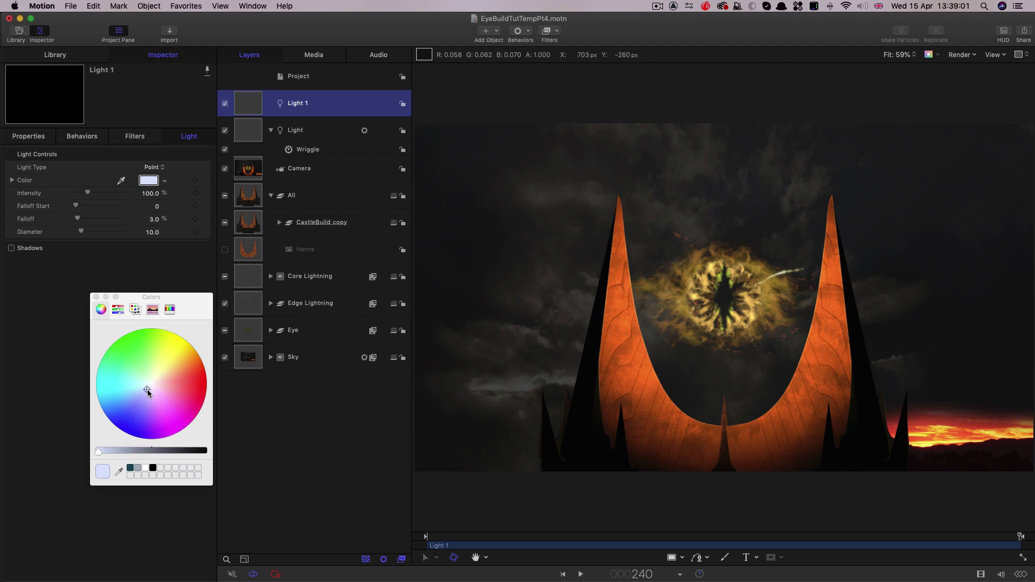
pyautogui.moveTo(147, 390); pyautogui.dragTo(148, 391)
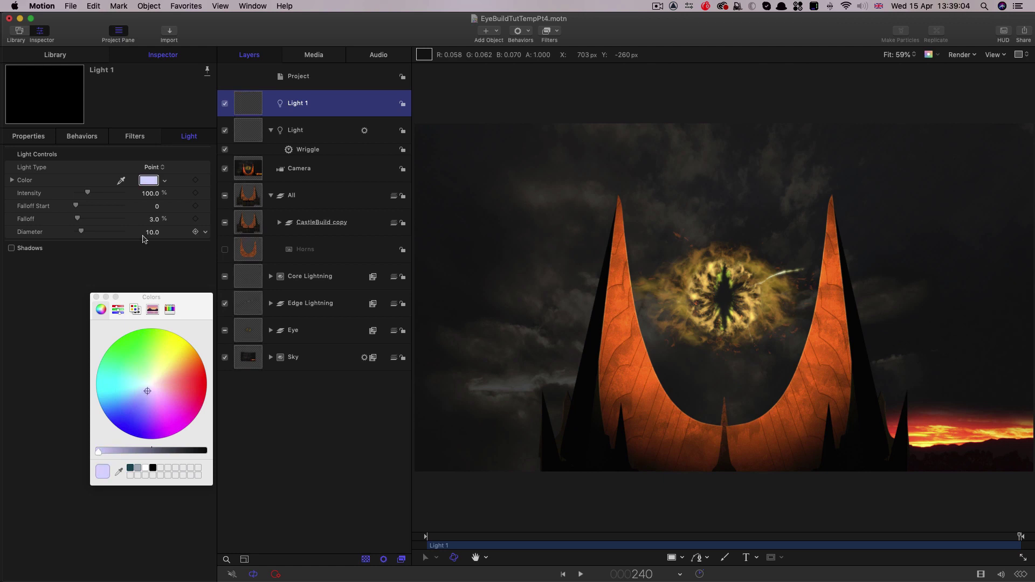
pyautogui.click(150, 193)
pyautogui.write('300')
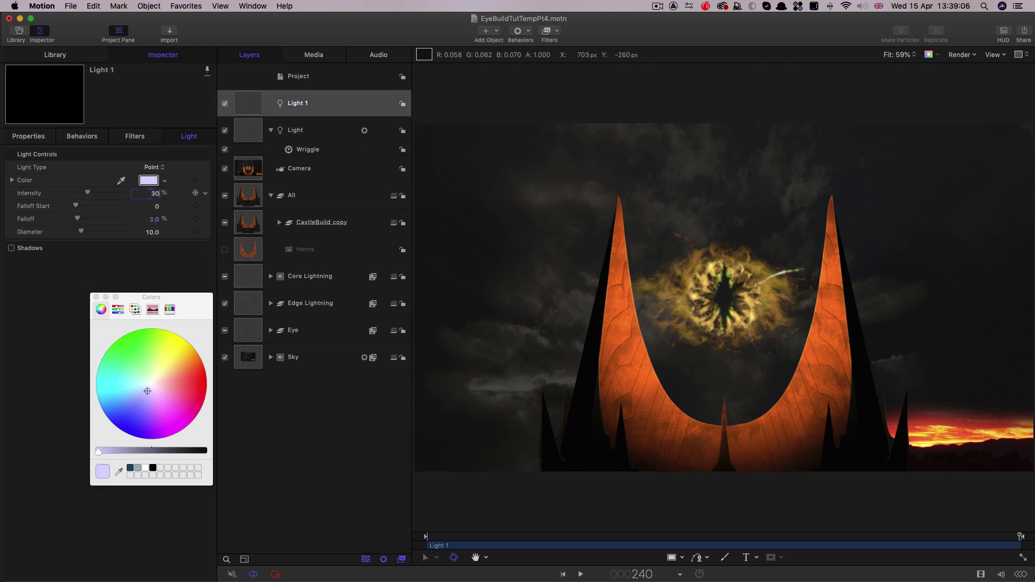
pyautogui.press('Return')
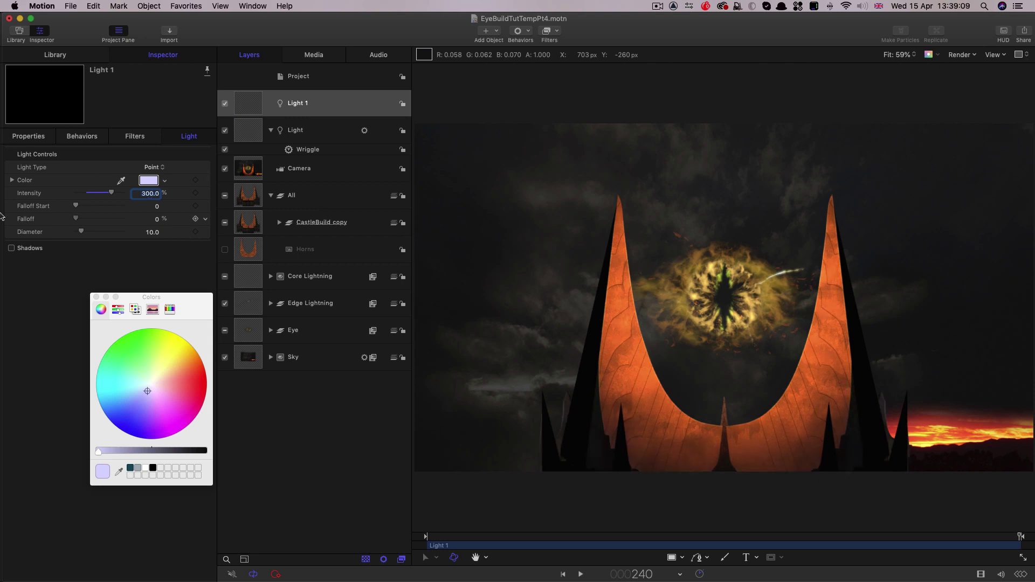
# Position Light 1 at X 1000, Y 250, Z 1000 and compare it toggled off and on.
pyautogui.click(28, 136)
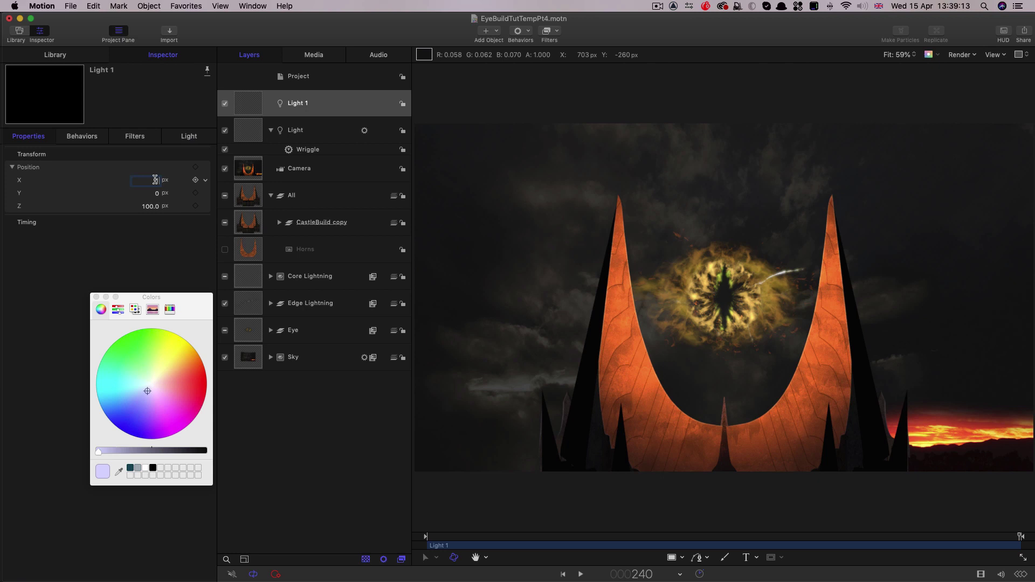
pyautogui.press('Tab')
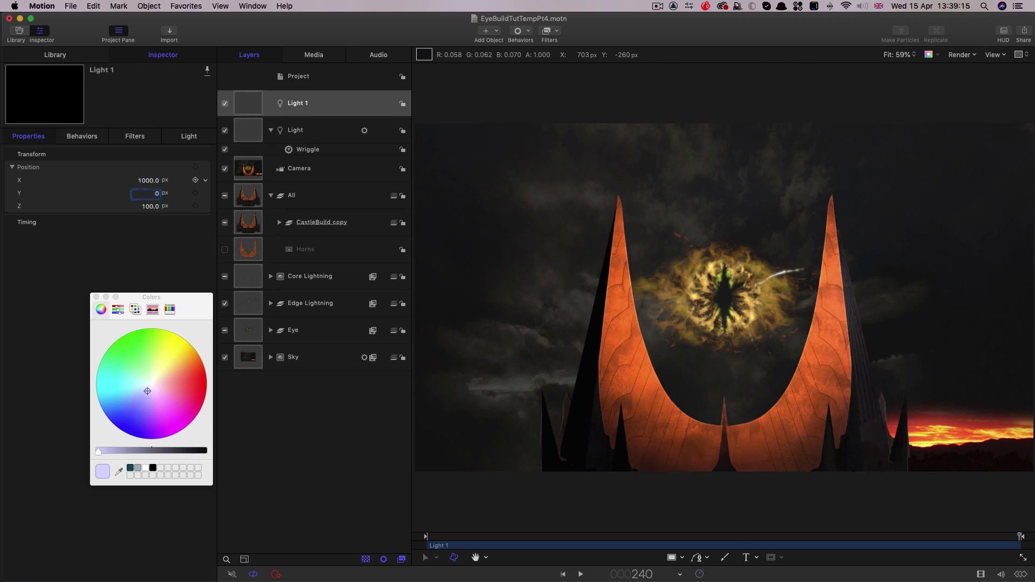
pyautogui.write('250')
pyautogui.press('Tab')
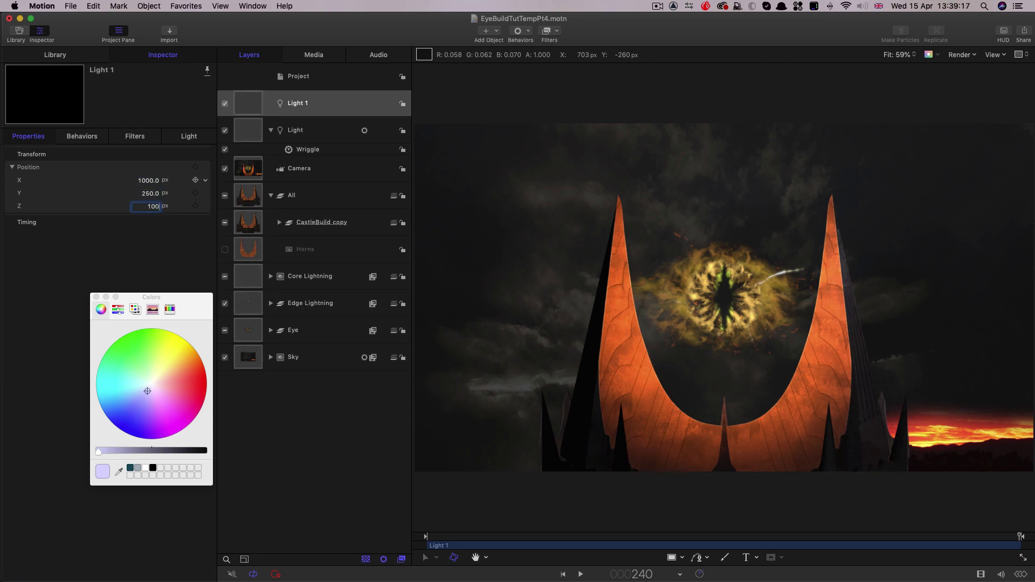
pyautogui.write('1000')
pyautogui.press('Return')
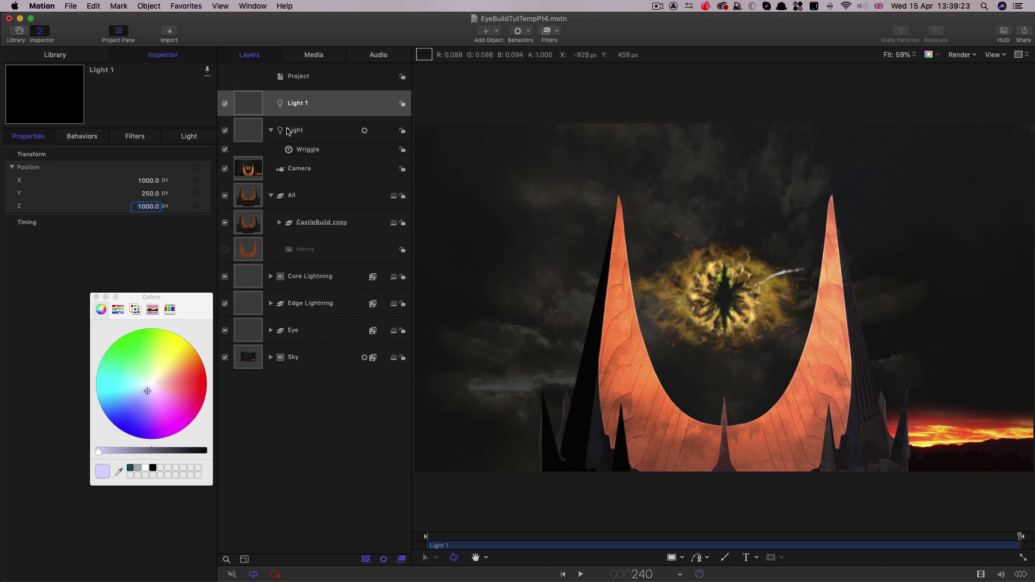
pyautogui.click(225, 104)
pyautogui.click(226, 104)
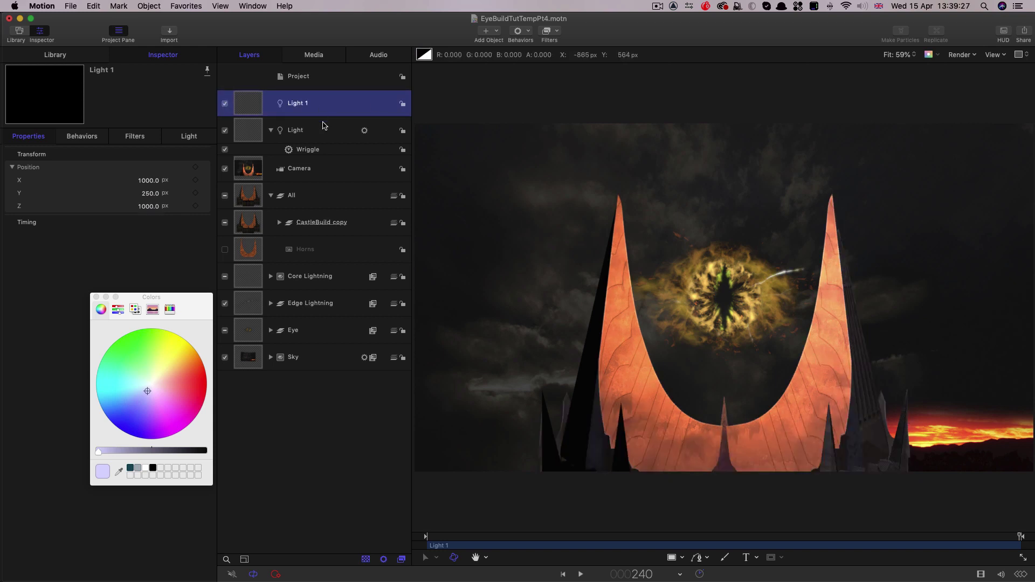
# Duplicate Light 1 and move the copy to Position X -1000.
pyautogui.rightClick(245, 102)
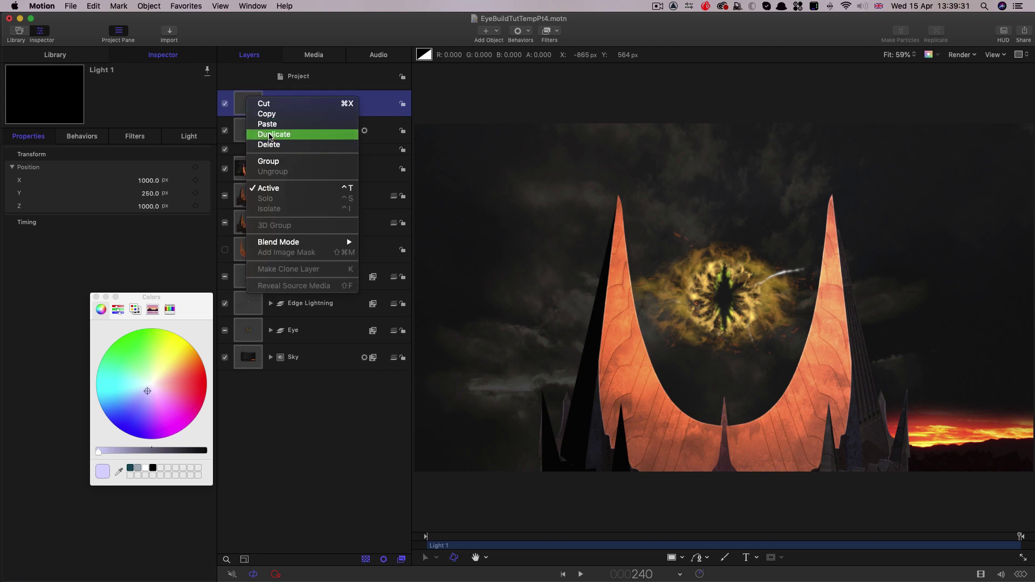
pyautogui.click(270, 134)
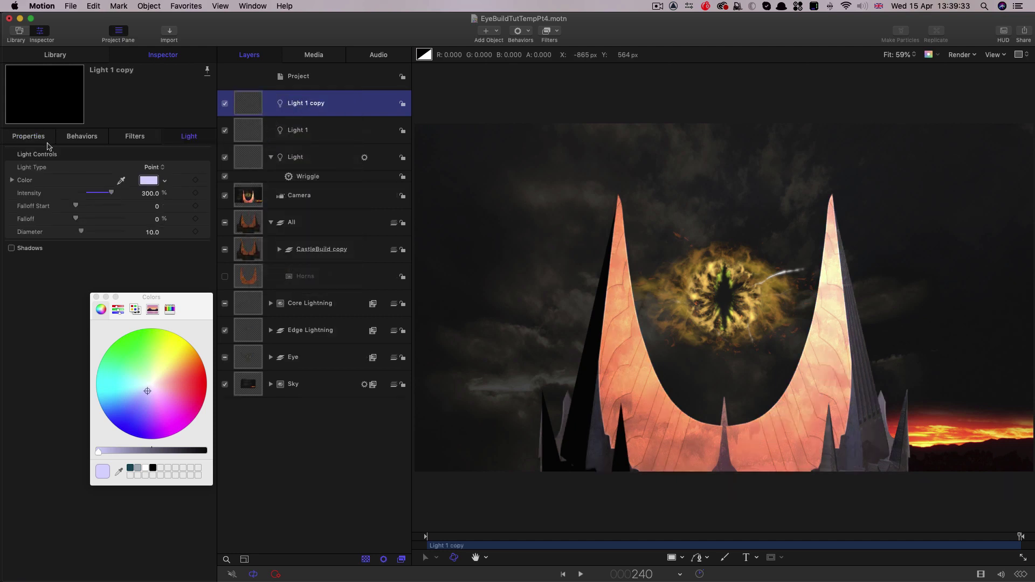
pyautogui.click(28, 136)
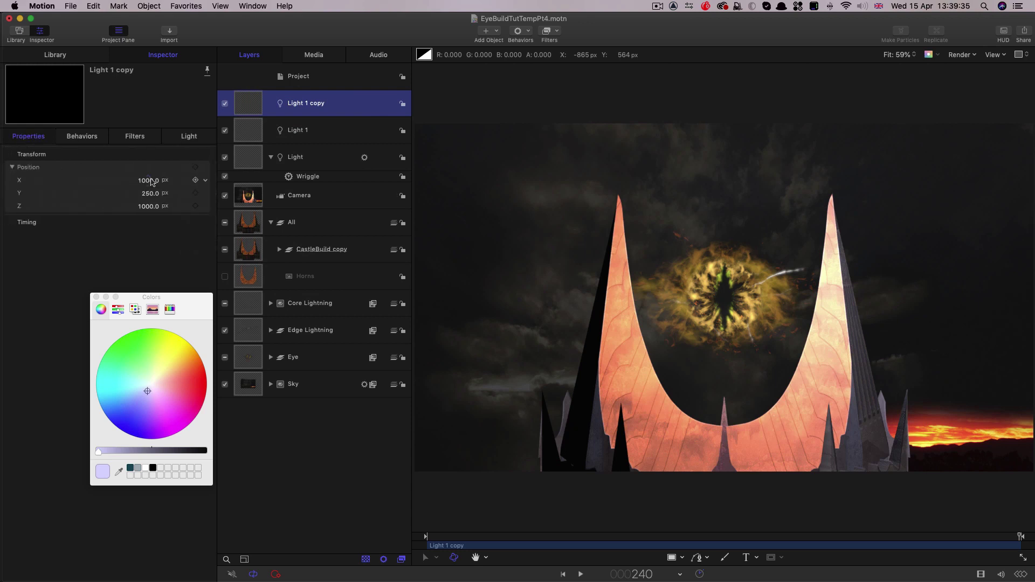
pyautogui.click(150, 183)
pyautogui.write('-')
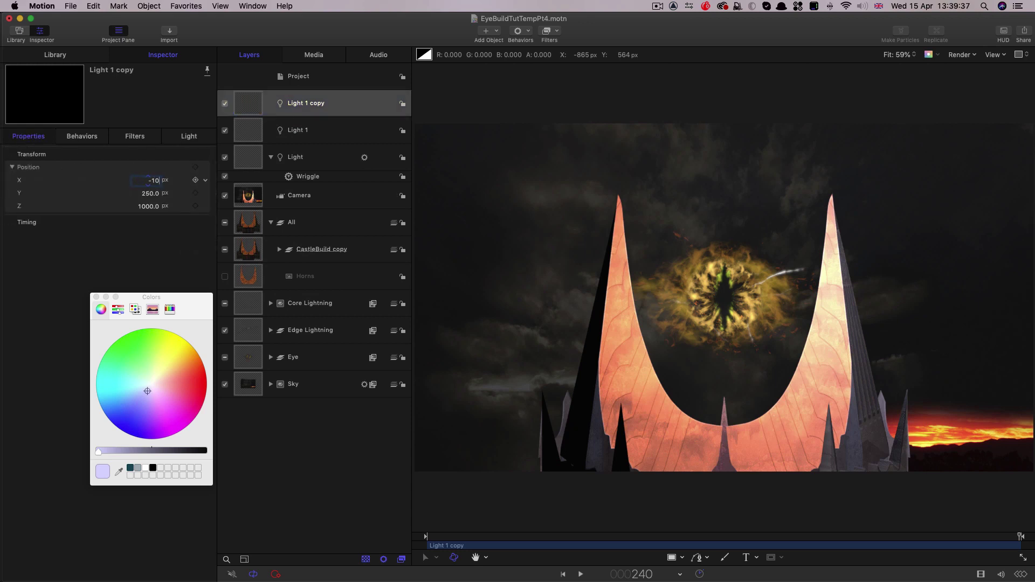
pyautogui.press('Return')
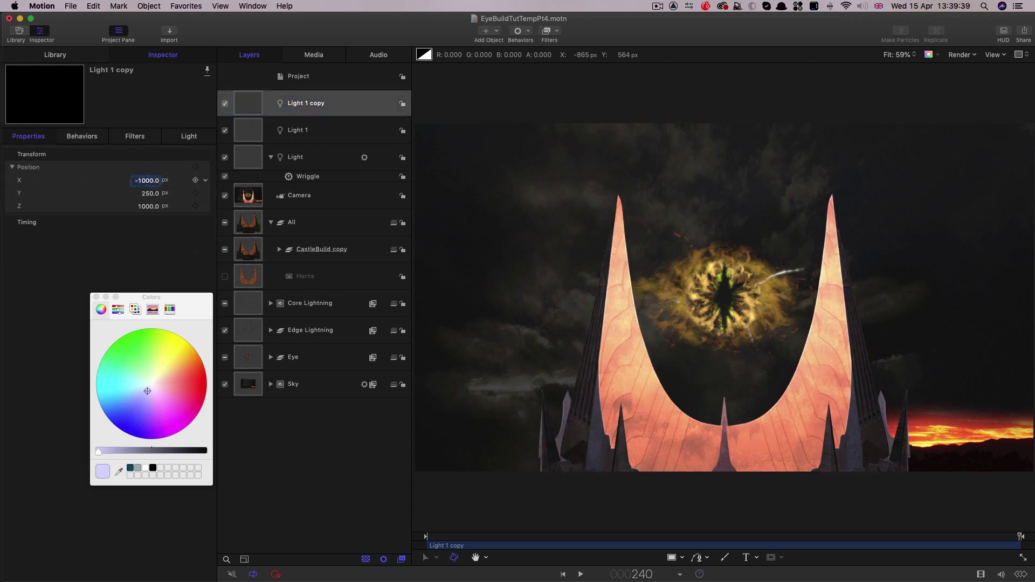
# Give the Light 1 copy a 2% falloff and 200% intensity.
pyautogui.click(199, 137)
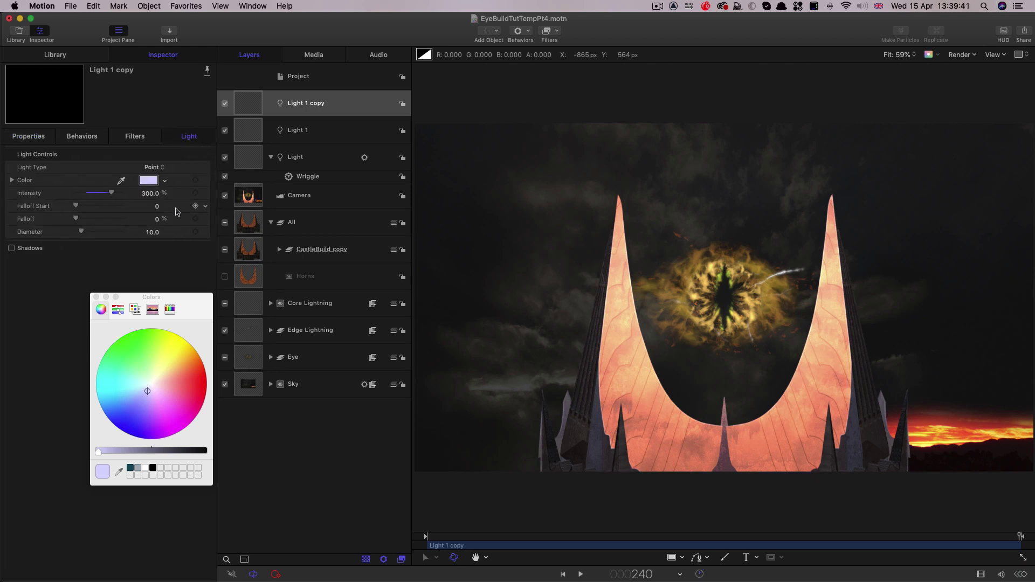
pyautogui.click(157, 219)
pyautogui.write('2.')
pyautogui.press('Return')
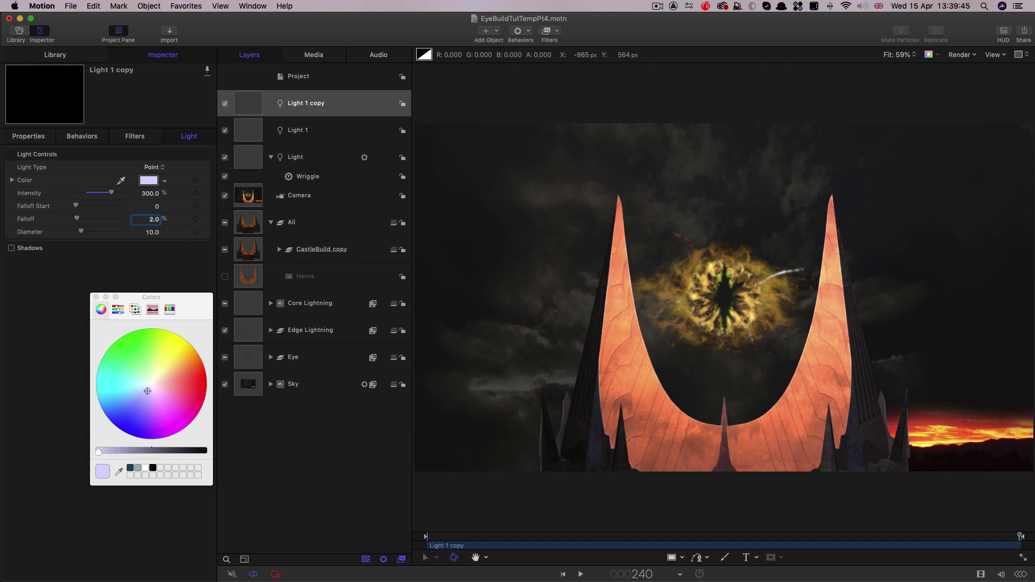
pyautogui.click(144, 193)
pyautogui.write('200')
pyautogui.press('Return')
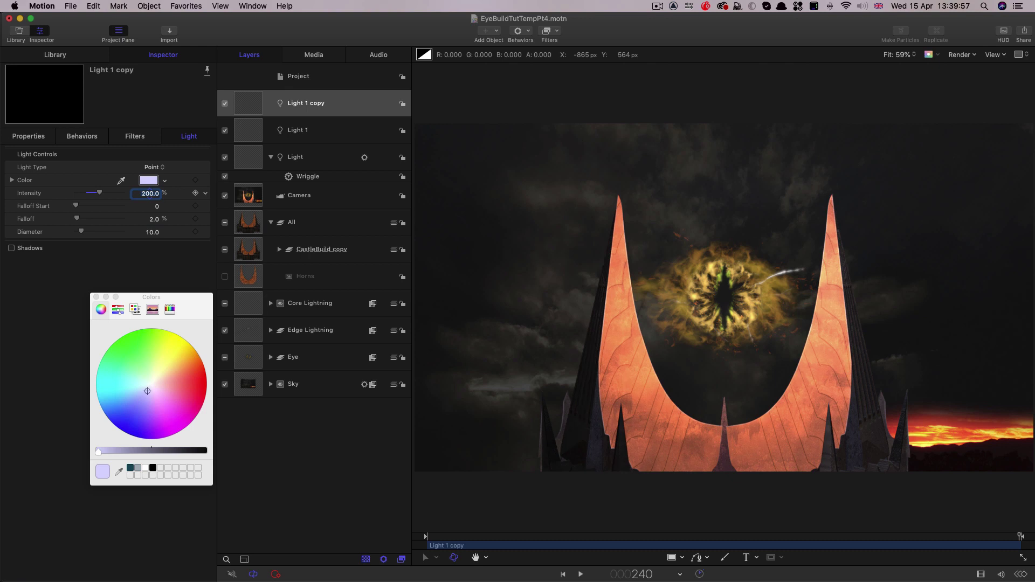
pyautogui.click(225, 104)
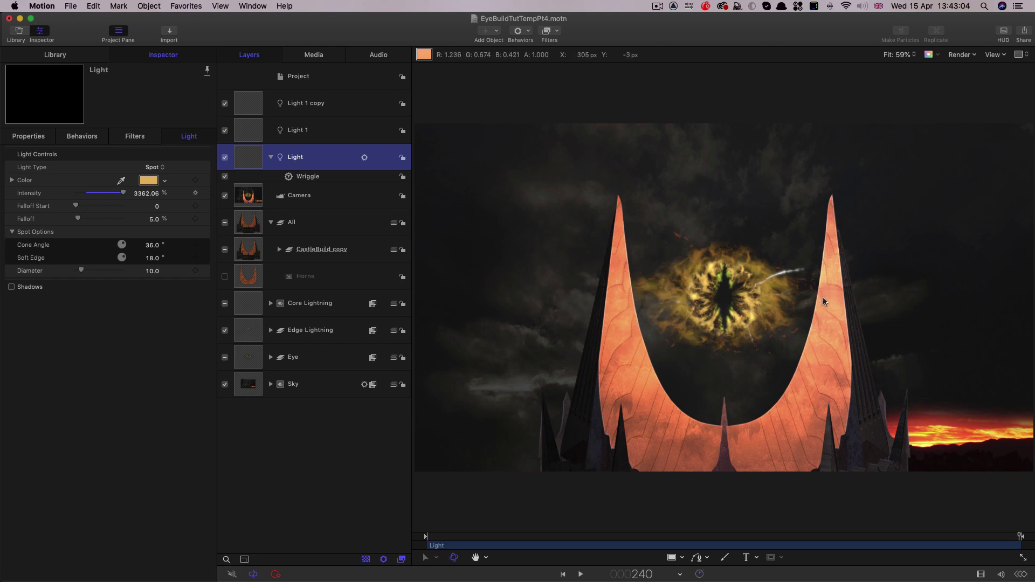
# Add Light 2 coloured with the eye's yellow-orange.
pyautogui.click(491, 31)
pyautogui.click(508, 72)
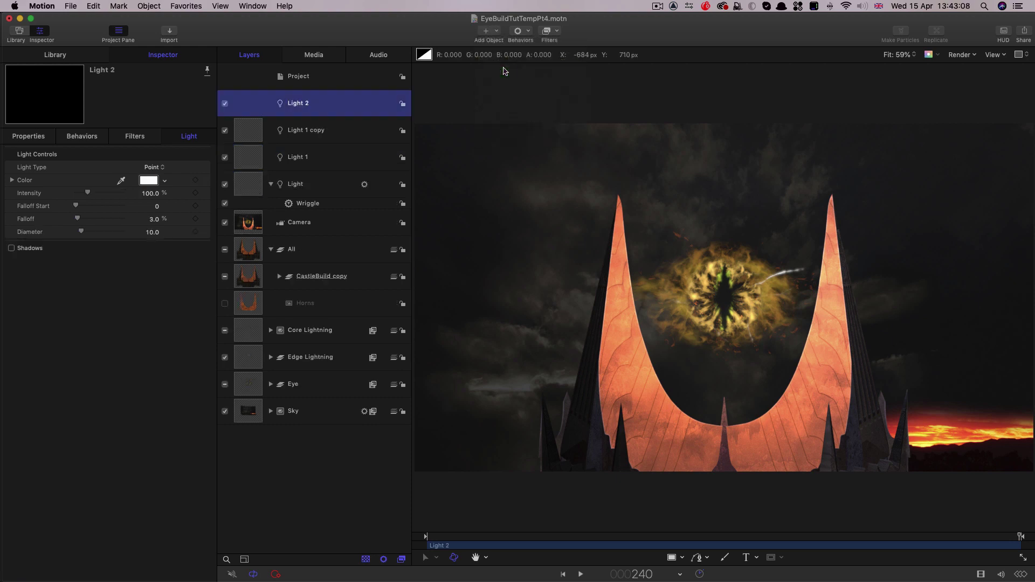
pyautogui.click(123, 181)
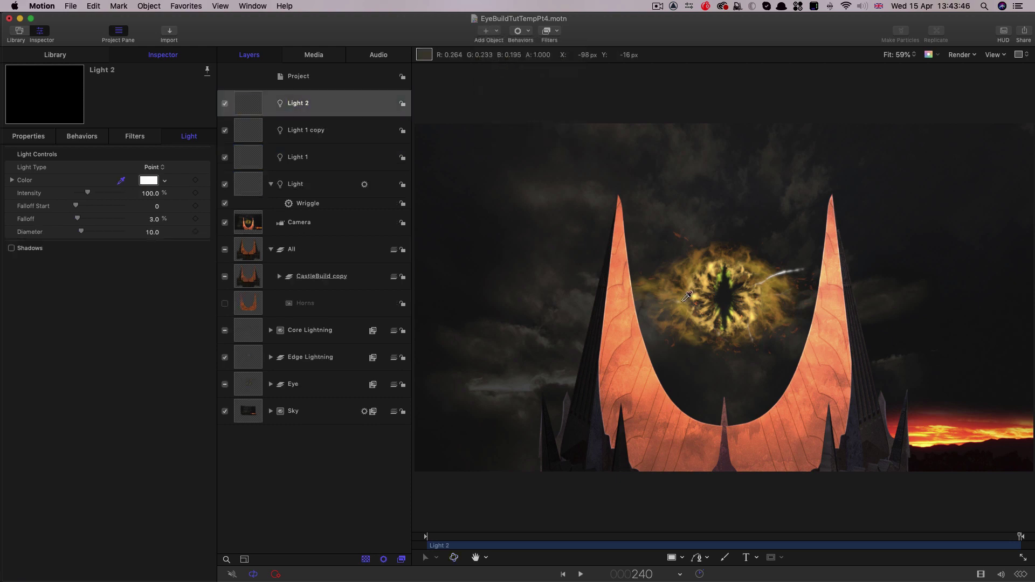
pyautogui.click(711, 276)
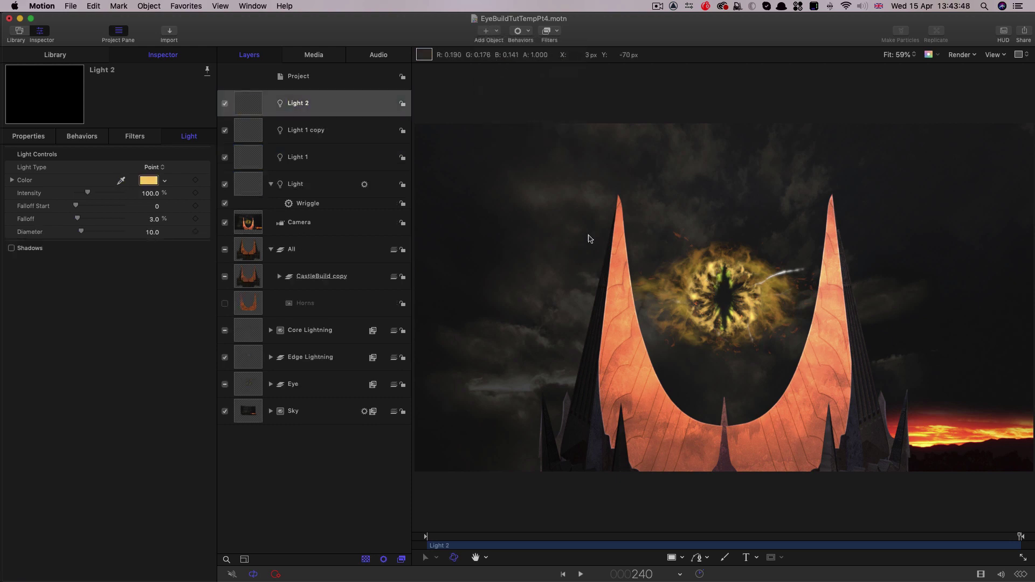
# Set Light 2 to 1000% intensity with 12% falloff and move it onto the left horn.
pyautogui.click(152, 192)
pyautogui.write('10')
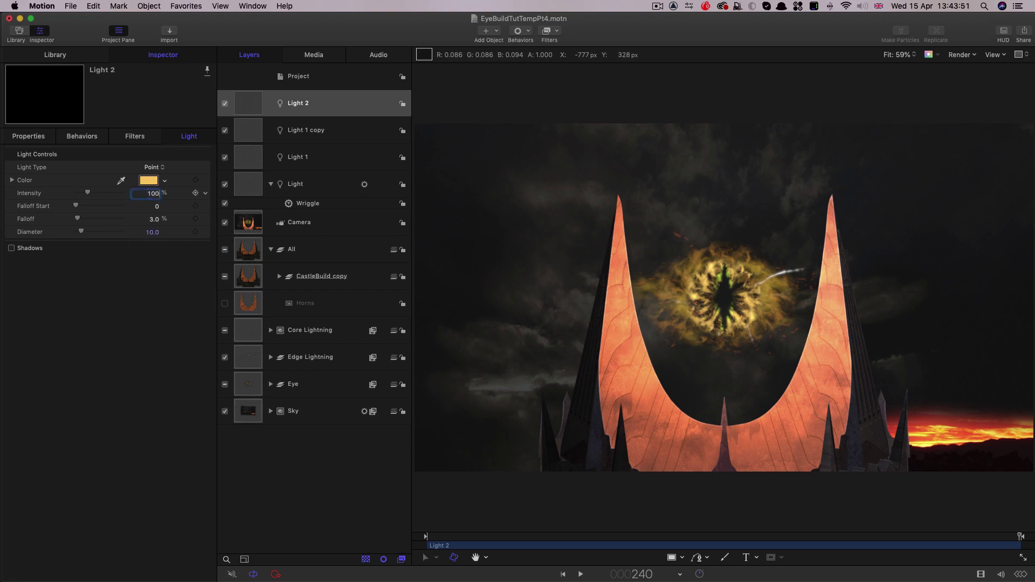
pyautogui.press('Return')
pyautogui.click(152, 219)
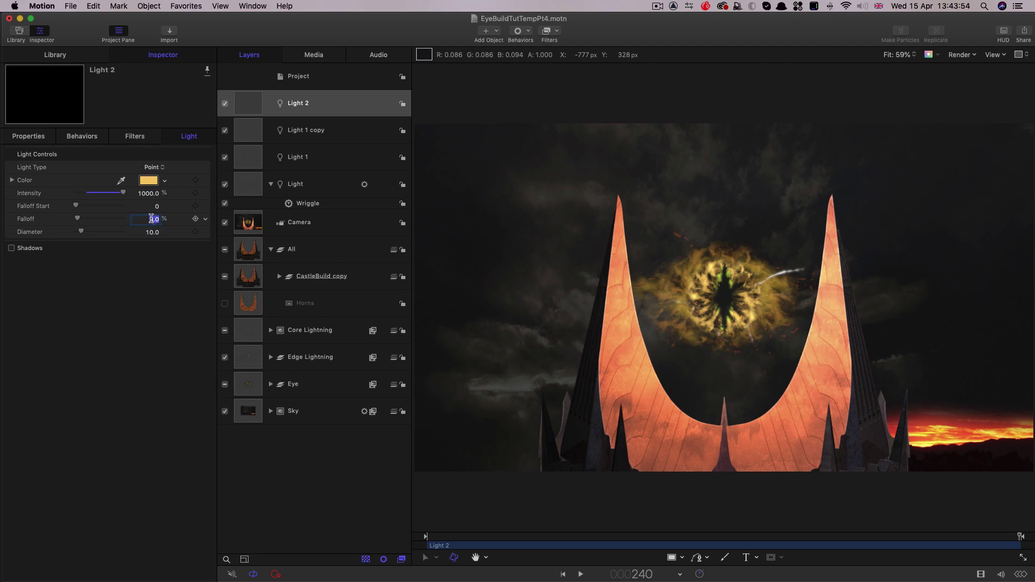
pyautogui.press('Return')
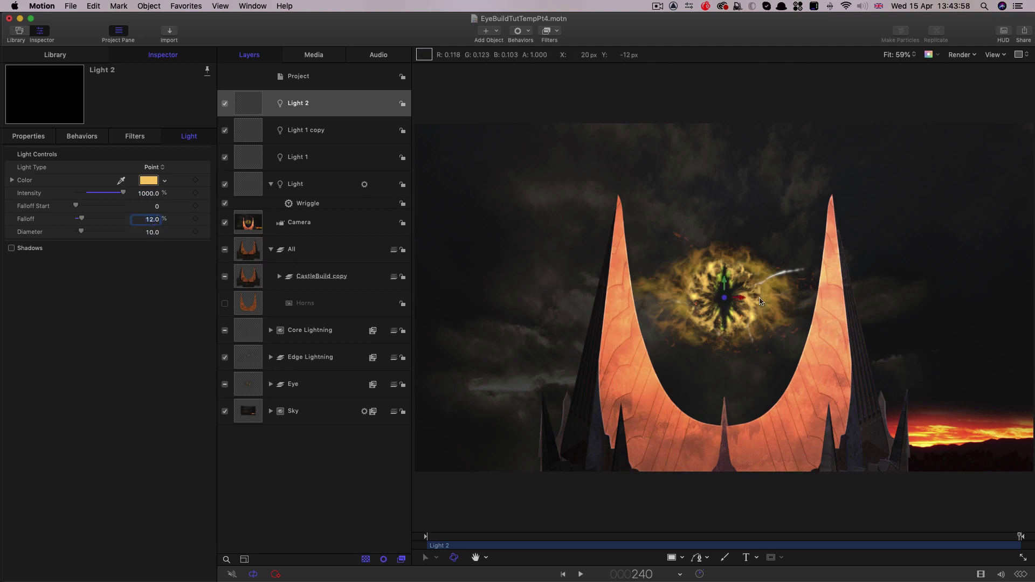
pyautogui.moveTo(744, 298); pyautogui.dragTo(651, 304)
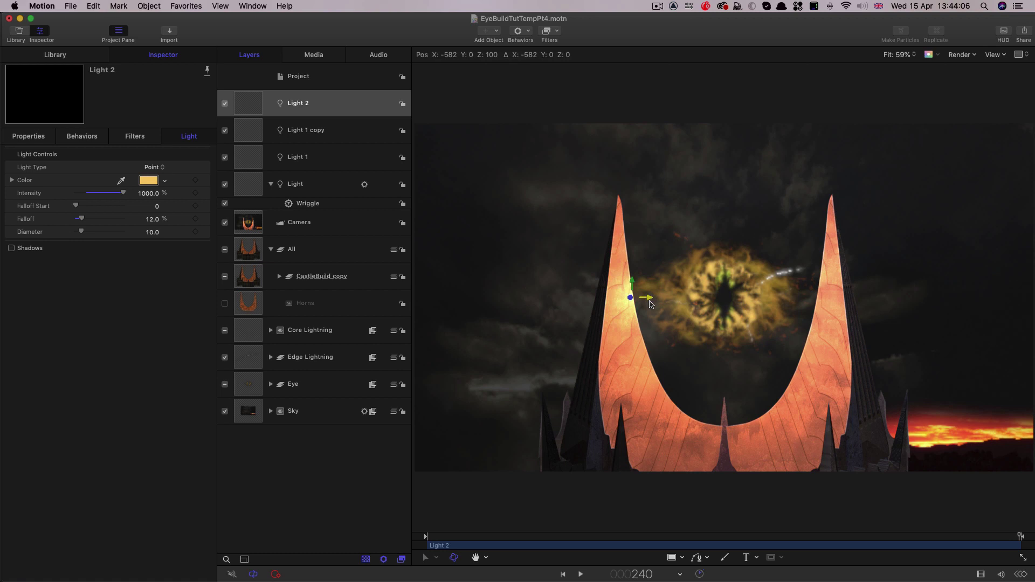
# Add a Wriggle to Light 2's intensity in Add and Subtract mode with noisiness 0.6.
pyautogui.click(206, 193)
pyautogui.moveTo(237, 292)
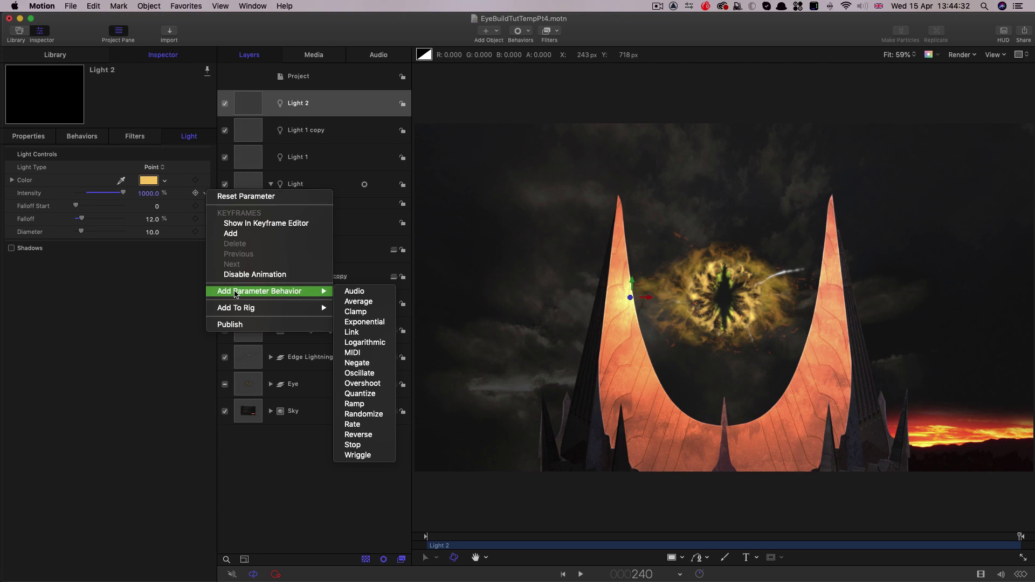
pyautogui.click(369, 455)
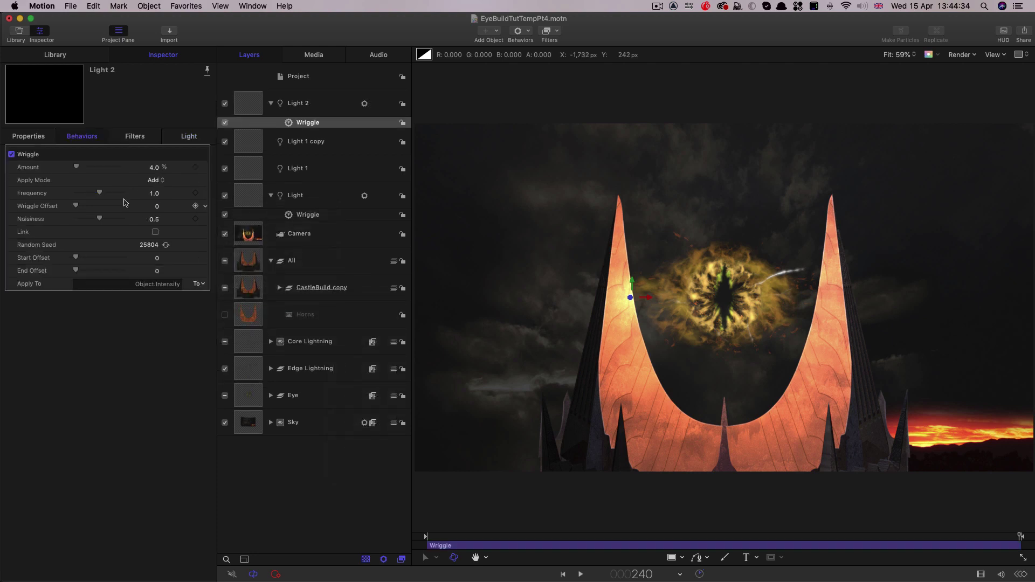
pyautogui.doubleClick(155, 169)
pyautogui.write('500')
pyautogui.press('Return')
pyautogui.click(156, 180)
pyautogui.click(162, 209)
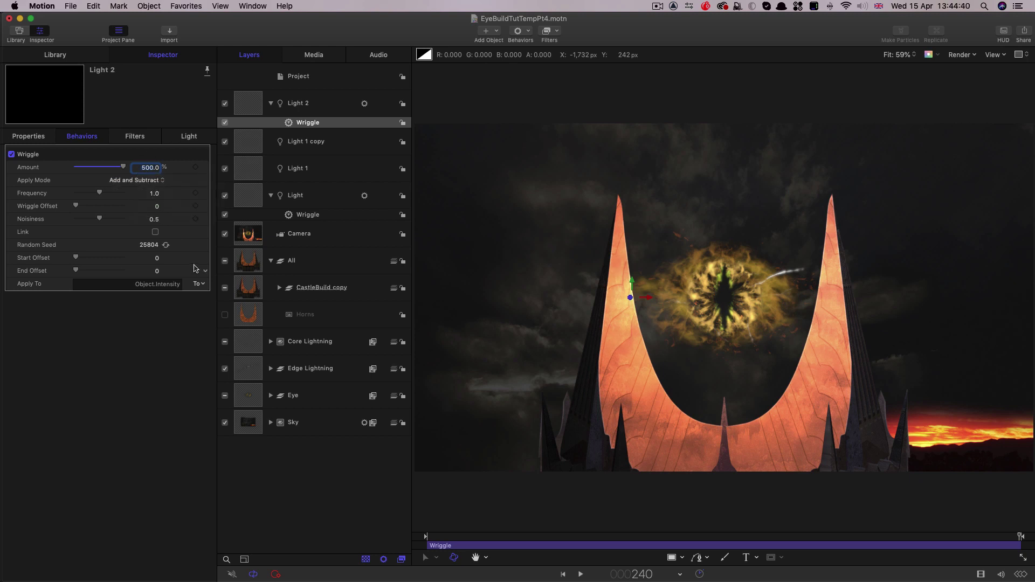
pyautogui.doubleClick(154, 219)
pyautogui.write('.6')
pyautogui.press('Return')
# Preview the flicker, then set the wriggle amount to 300 and frequency to 0.5.
pyautogui.press('space')
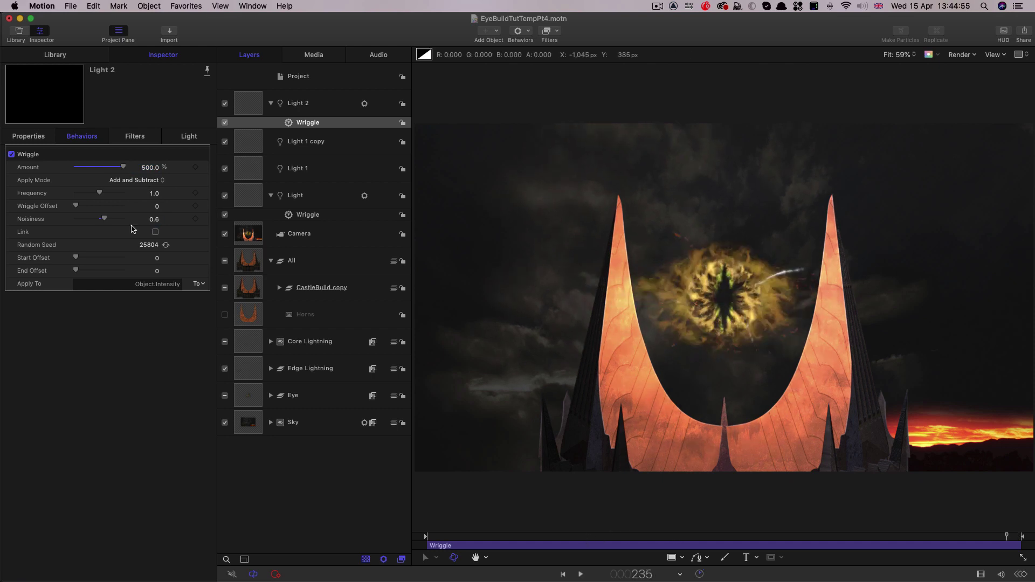
pyautogui.press('space')
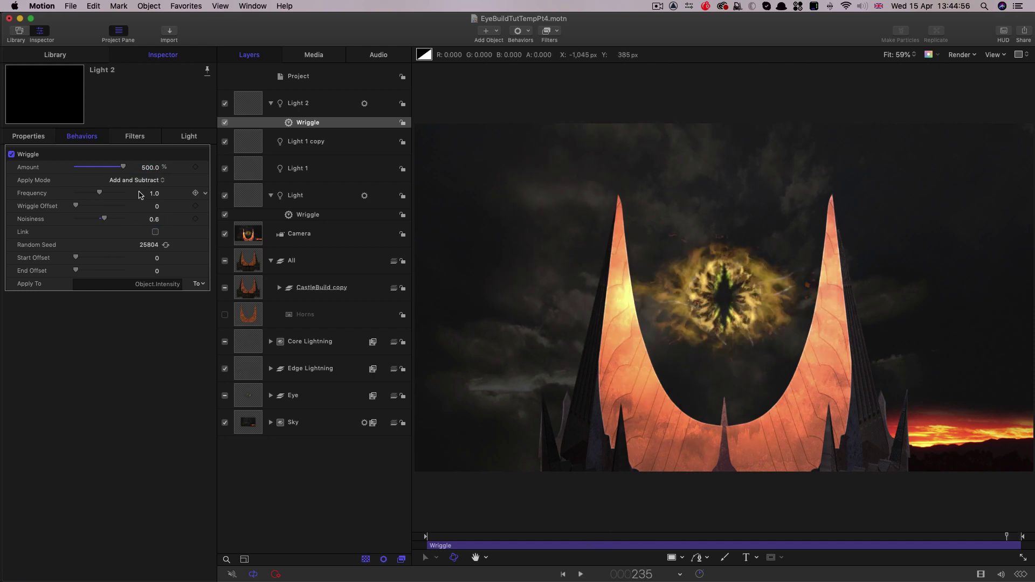
pyautogui.doubleClick(151, 167)
pyautogui.write('400')
pyautogui.doubleClick(155, 193)
pyautogui.write('0.5')
# Duplicate Light 2 and place the copy at Position X 580 over the right horn.
pyautogui.click(253, 97)
pyautogui.rightClick(253, 97)
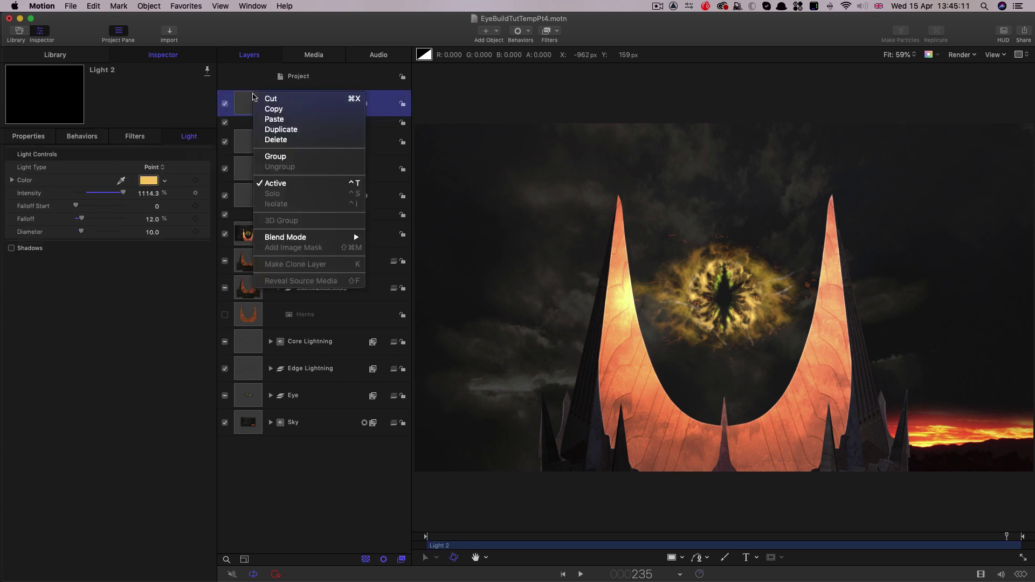
pyautogui.click(8, 136)
pyautogui.press('super+d')
pyautogui.click(8, 136)
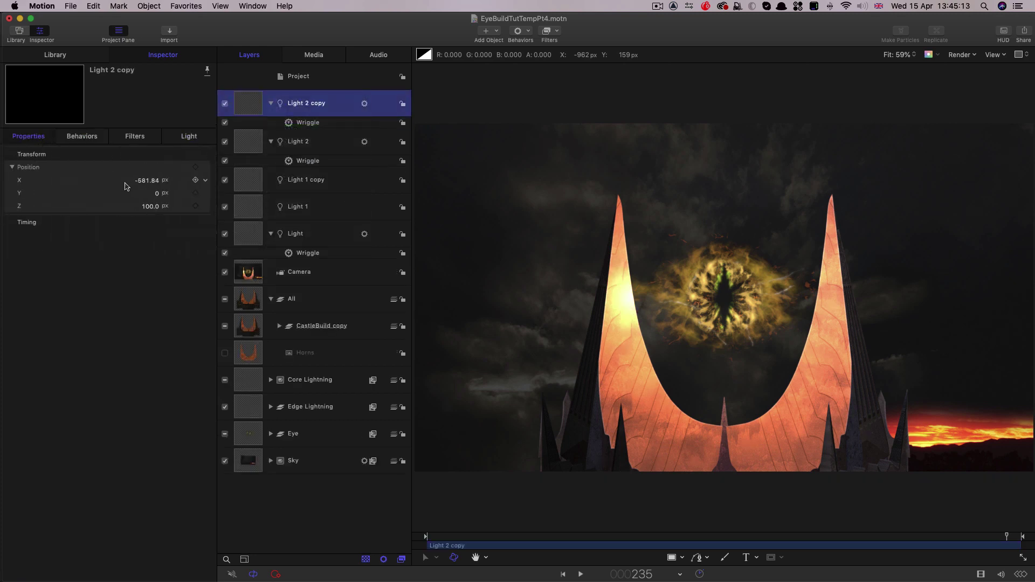
pyautogui.click(144, 182)
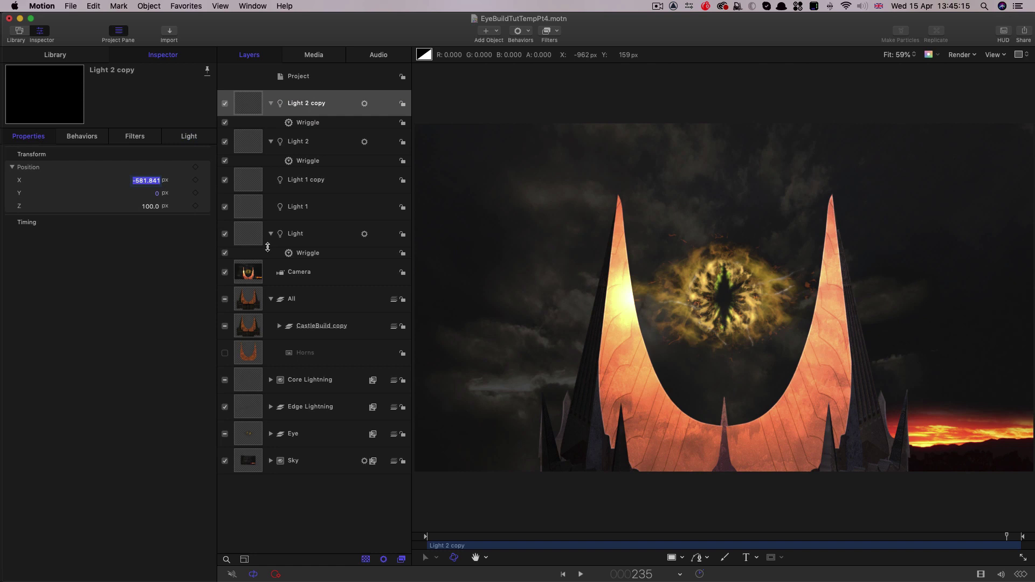
pyautogui.write('580')
pyautogui.press('Return')
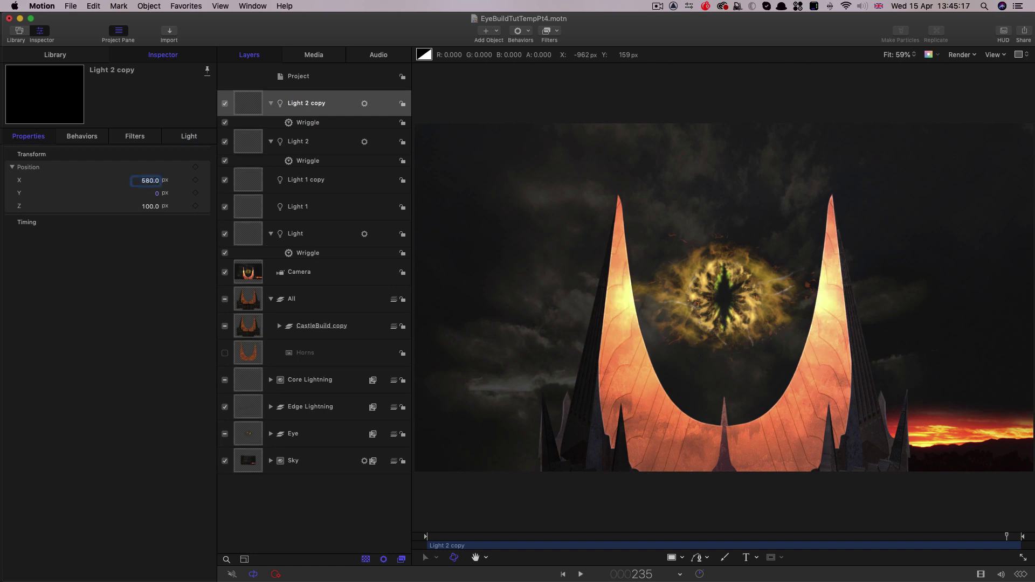
# Generate a new wriggle random seed for the copy and play back both lights.
pyautogui.click(80, 137)
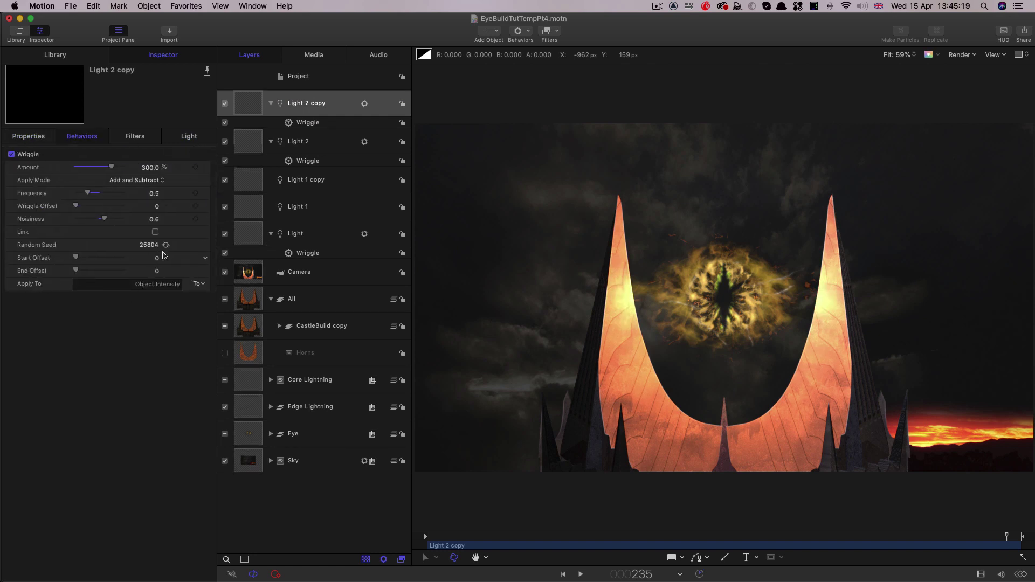
pyautogui.click(166, 245)
pyautogui.click(671, 537)
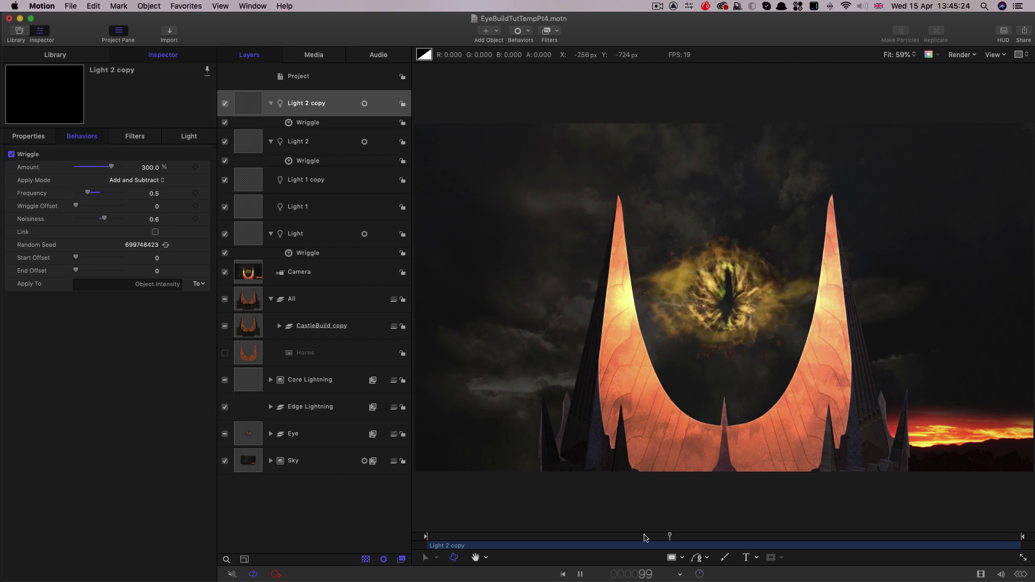
pyautogui.press('space')
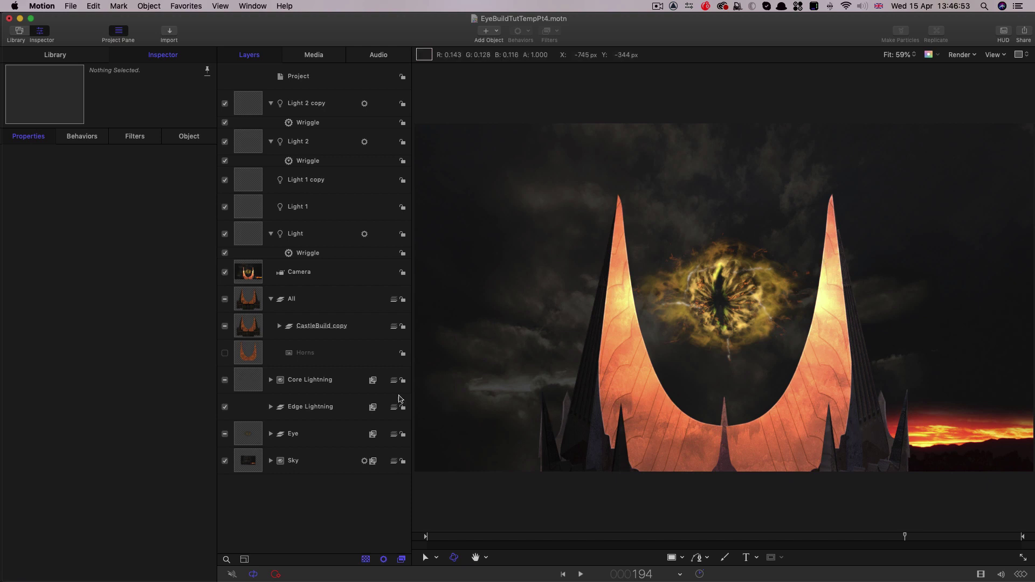
# Expand CastleBuild copy and select the HornsRevised copy layer.
pyautogui.click(280, 326)
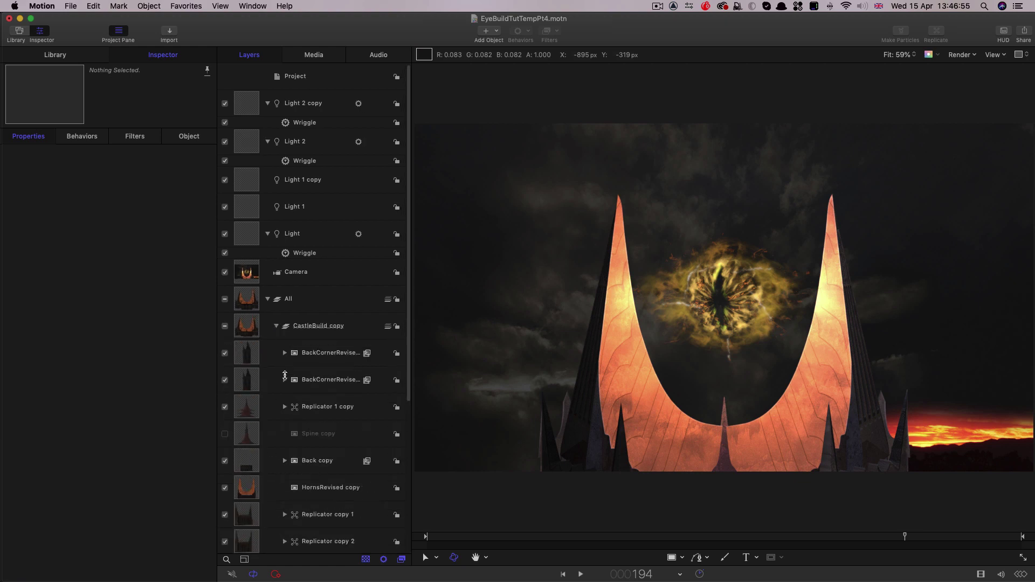
pyautogui.scroll(-5, 295, 418)
pyautogui.scroll(-1, 302, 399)
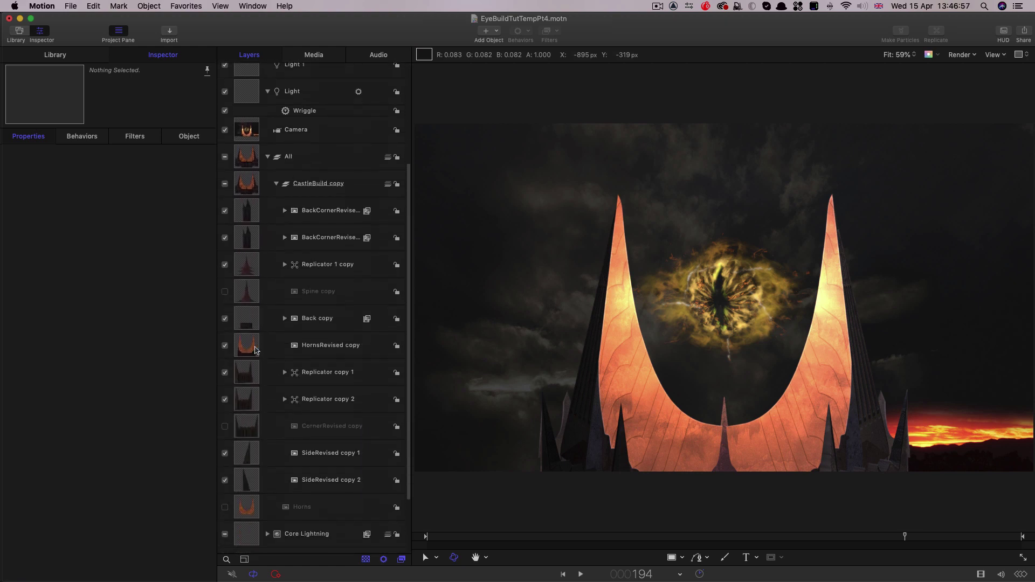
pyautogui.click(337, 343)
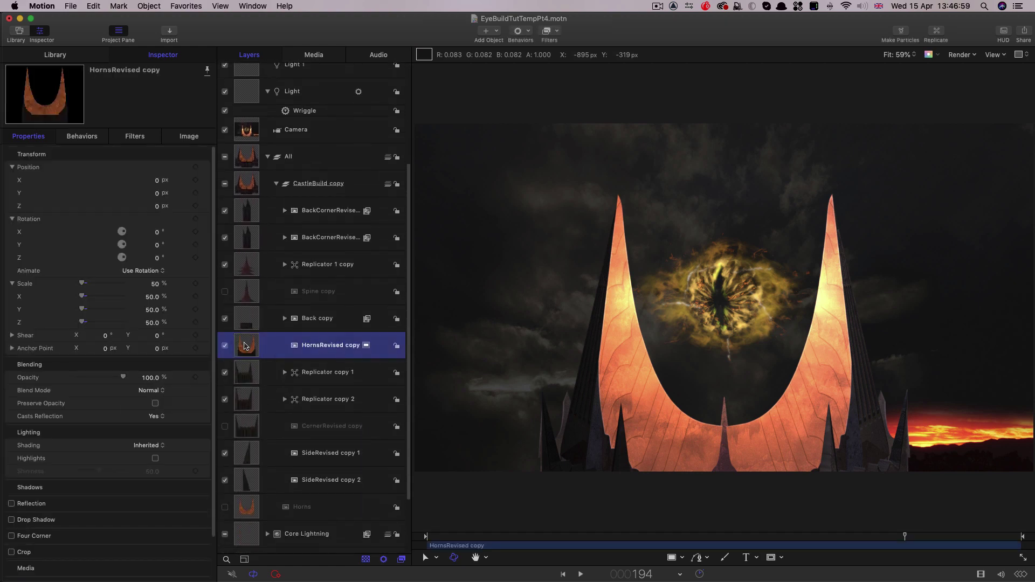
pyautogui.click(224, 347)
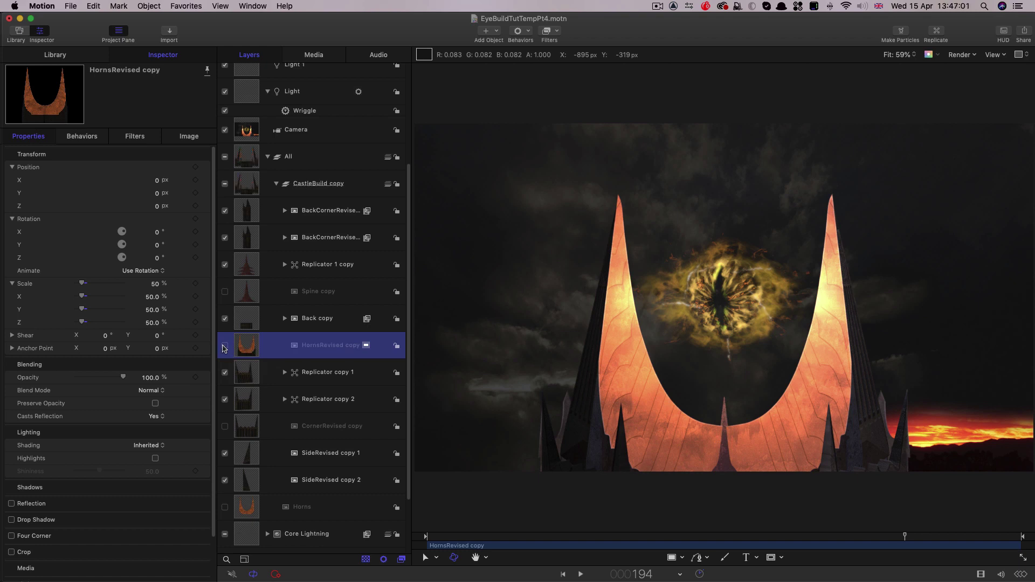
pyautogui.click(224, 346)
# Add a Levels filter to HornsRevised copy and drag the gamma right to darken midtones.
pyautogui.click(555, 33)
pyautogui.moveTo(559, 70)
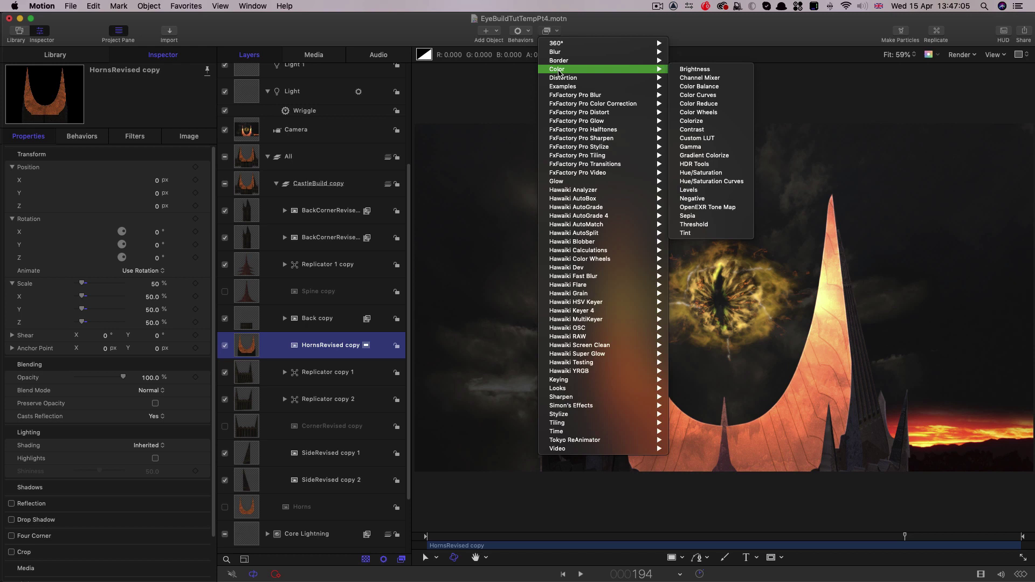
pyautogui.click(703, 194)
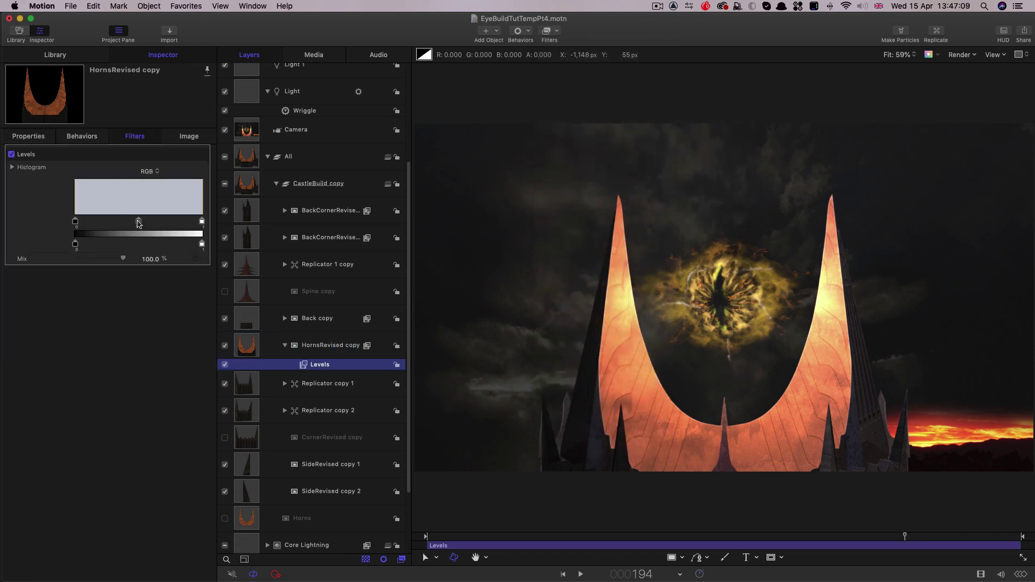
pyautogui.moveTo(139, 224); pyautogui.dragTo(150, 224)
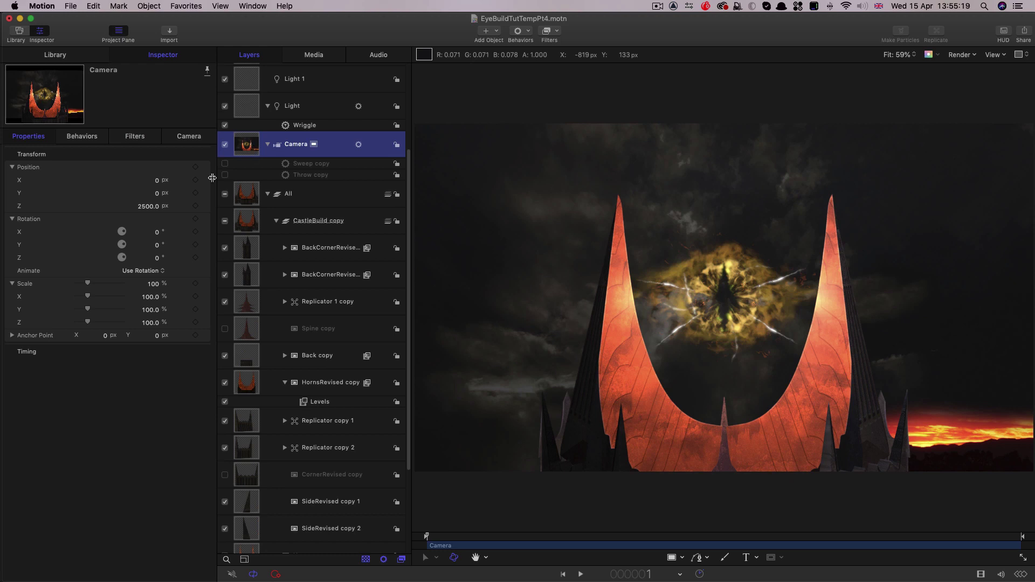
# Set the camera's Position X to 750 and Rotation Y to 8°.
pyautogui.click(158, 180)
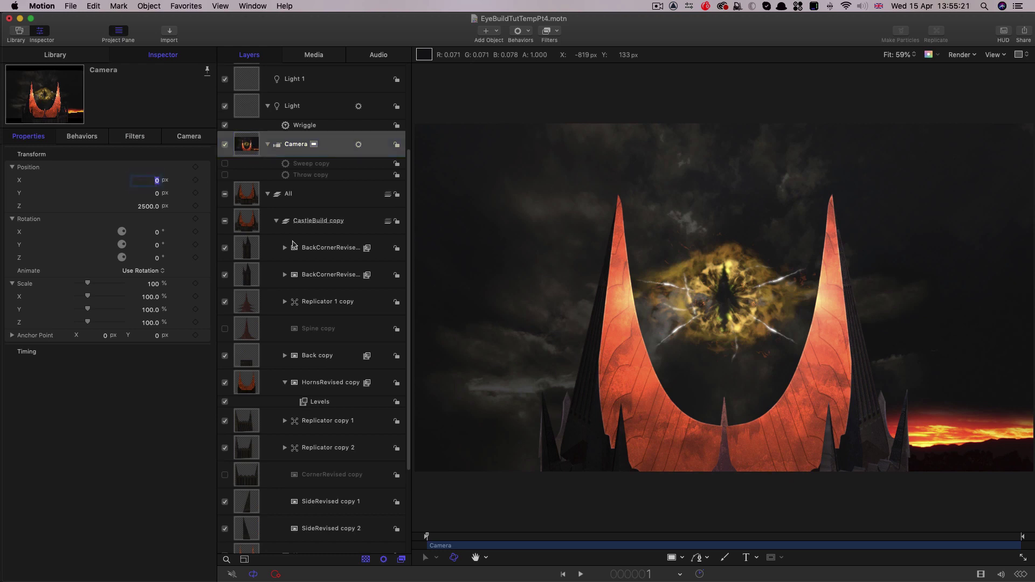
pyautogui.write('750')
pyautogui.press('Return')
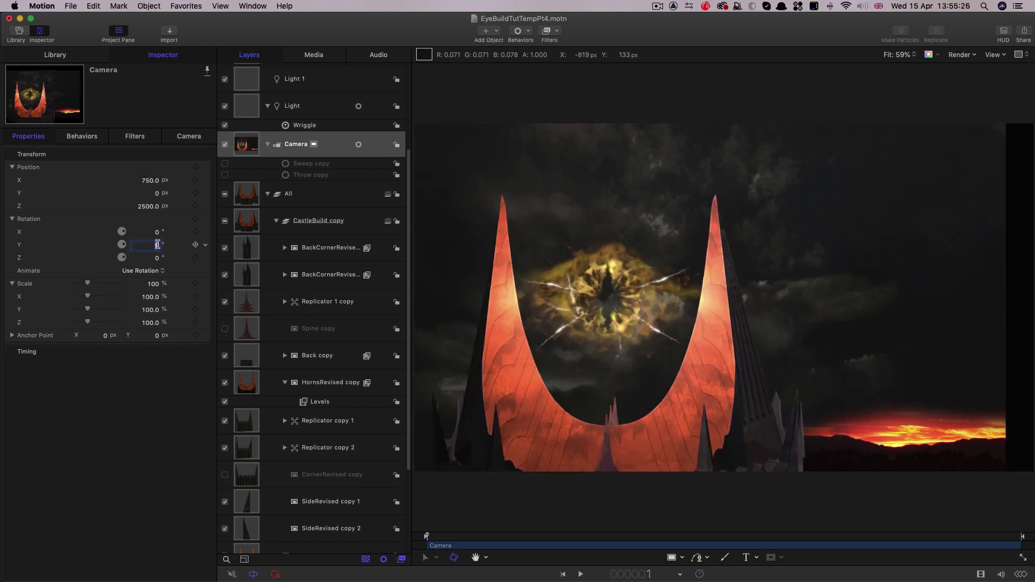
pyautogui.press('Return')
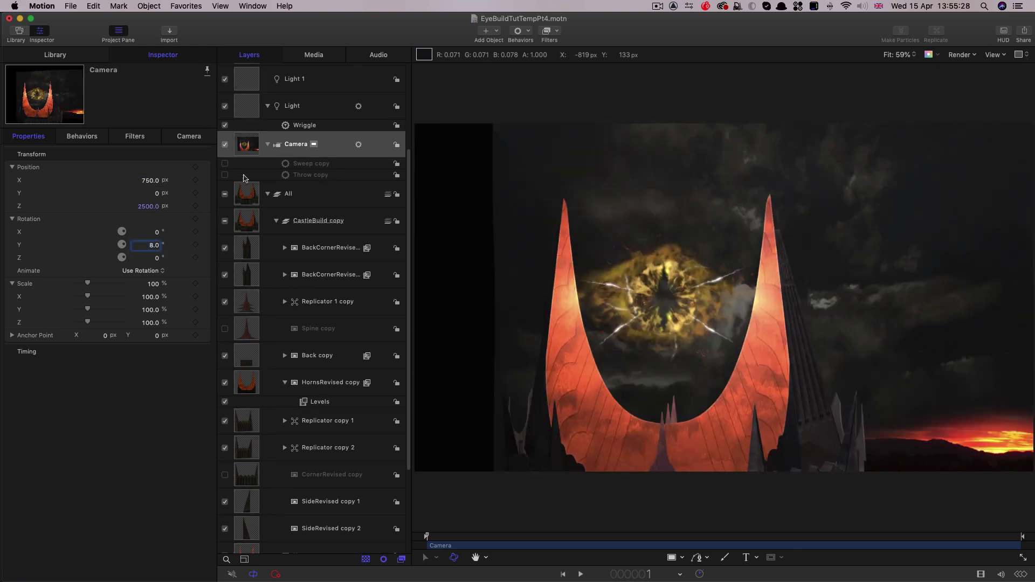
pyautogui.click(305, 165)
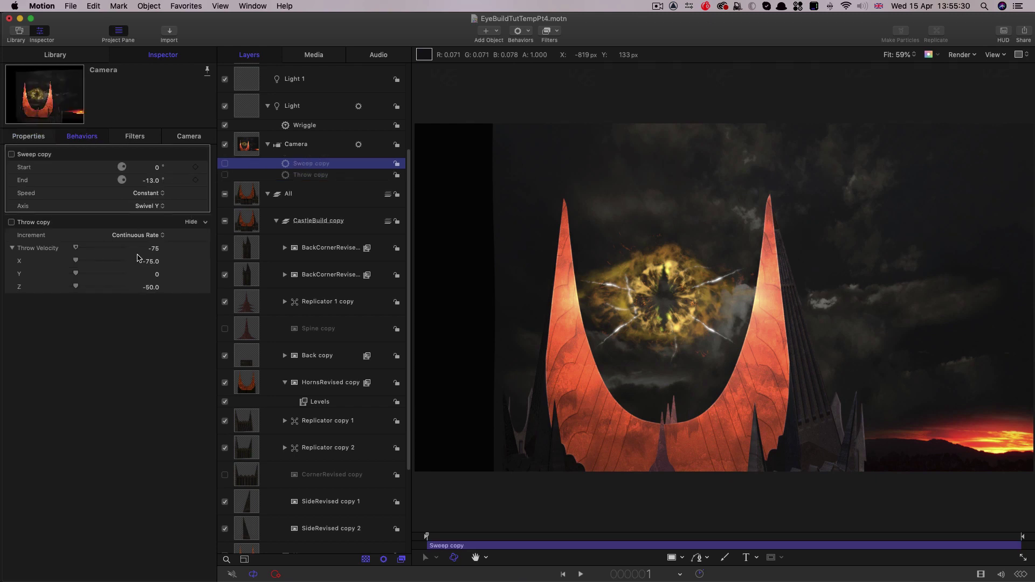
# Enable the camera's Throw copy and Sweep copy behaviours on Swivel Y, then scrub to check the motion.
pyautogui.click(12, 223)
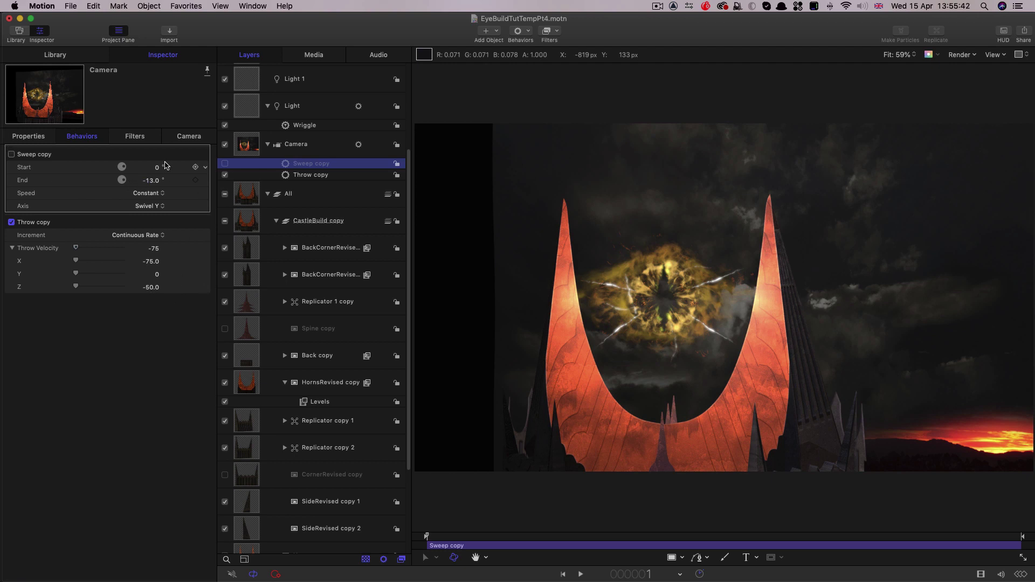
pyautogui.click(141, 209)
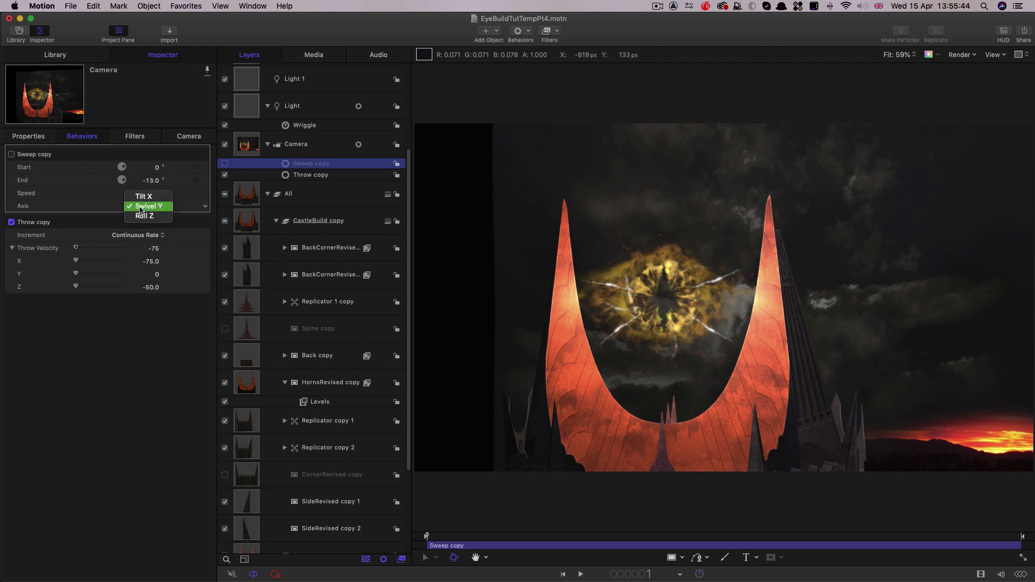
pyautogui.click(161, 209)
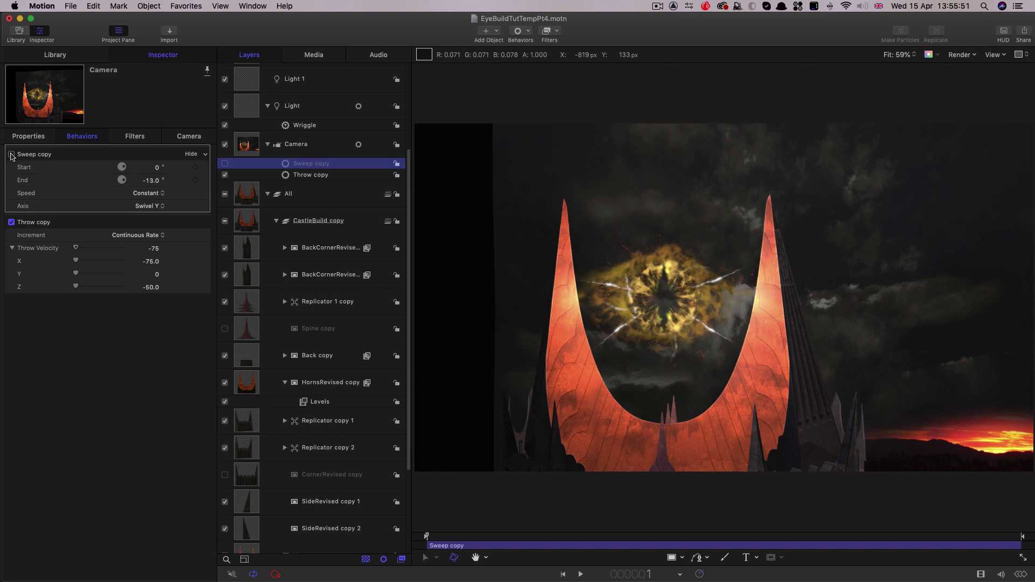
pyautogui.click(11, 154)
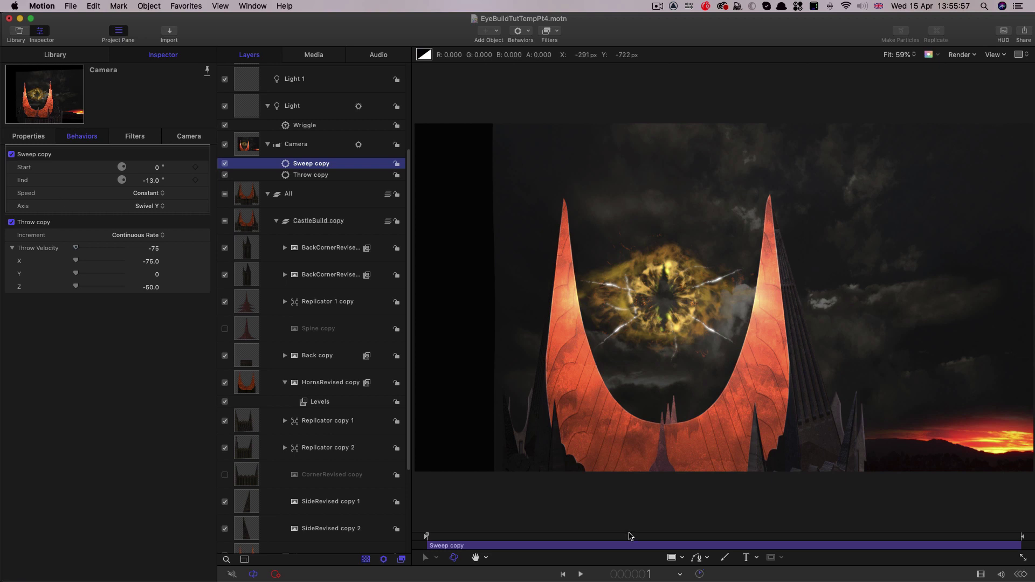
pyautogui.click(670, 538)
pyautogui.moveTo(670, 539); pyautogui.dragTo(949, 544)
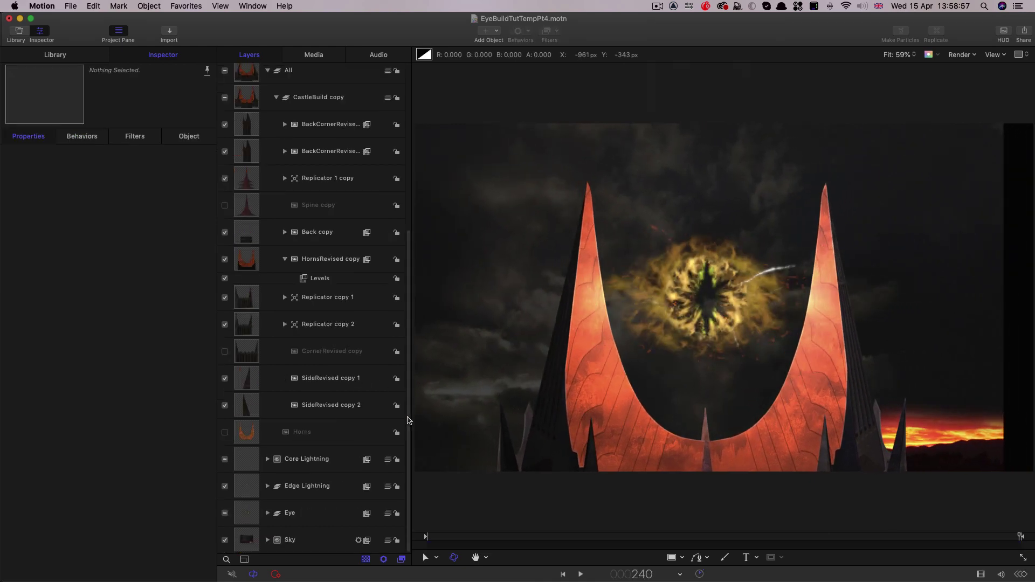
# Select both Ominous Sky layers and set their Scale X to 350%.
pyautogui.click(267, 539)
pyautogui.scroll(-3, 340, 448)
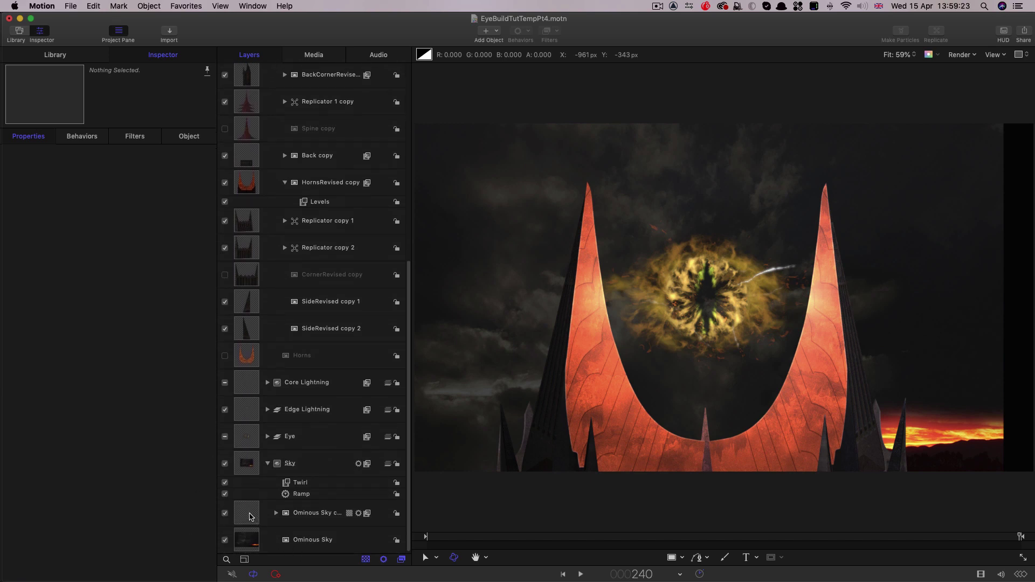
pyautogui.click(250, 516)
pyautogui.keyDown('shift'); pyautogui.click(250, 543); pyautogui.keyUp('shift')
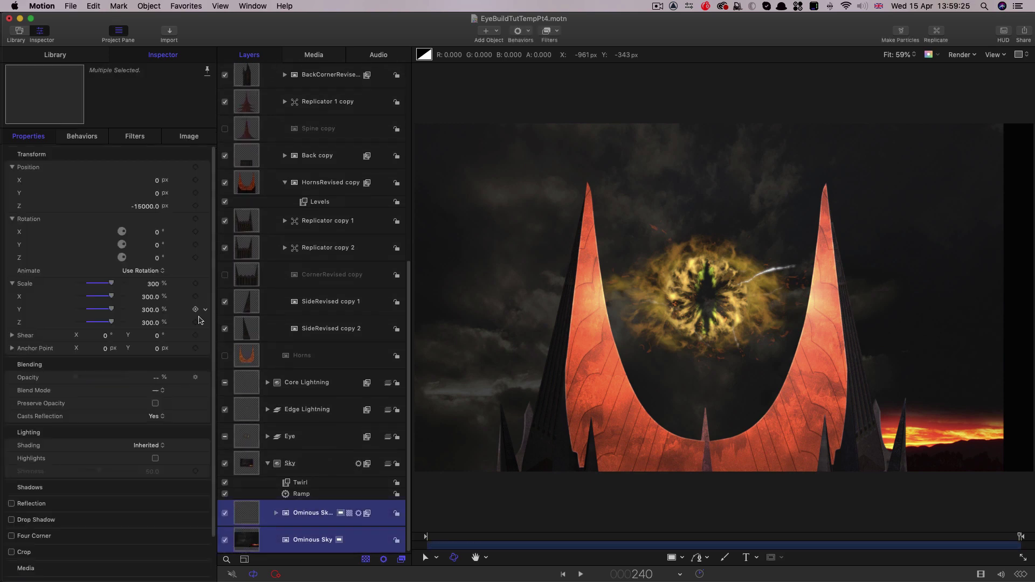
pyautogui.click(150, 297)
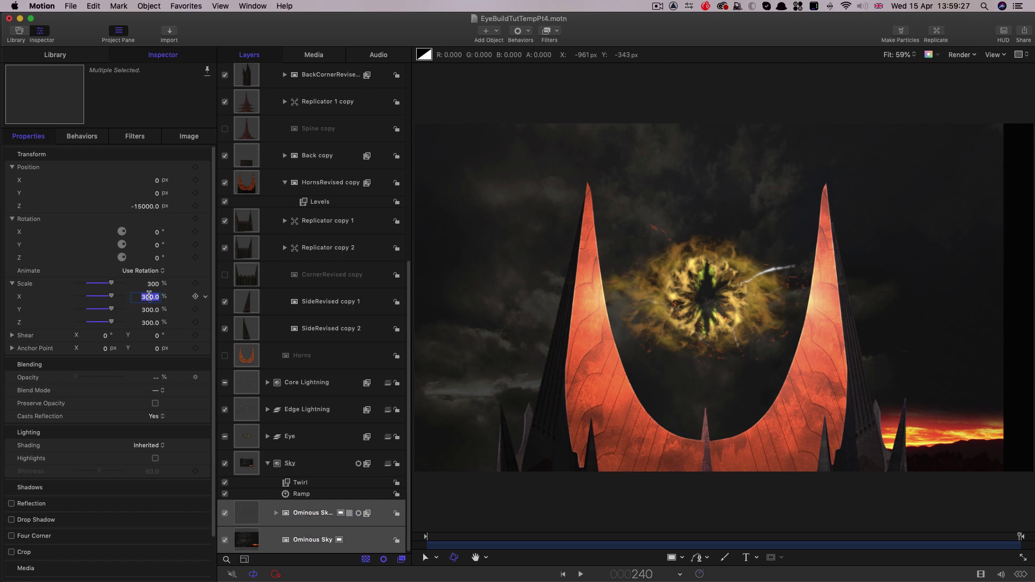
pyautogui.write('350')
pyautogui.press('Return')
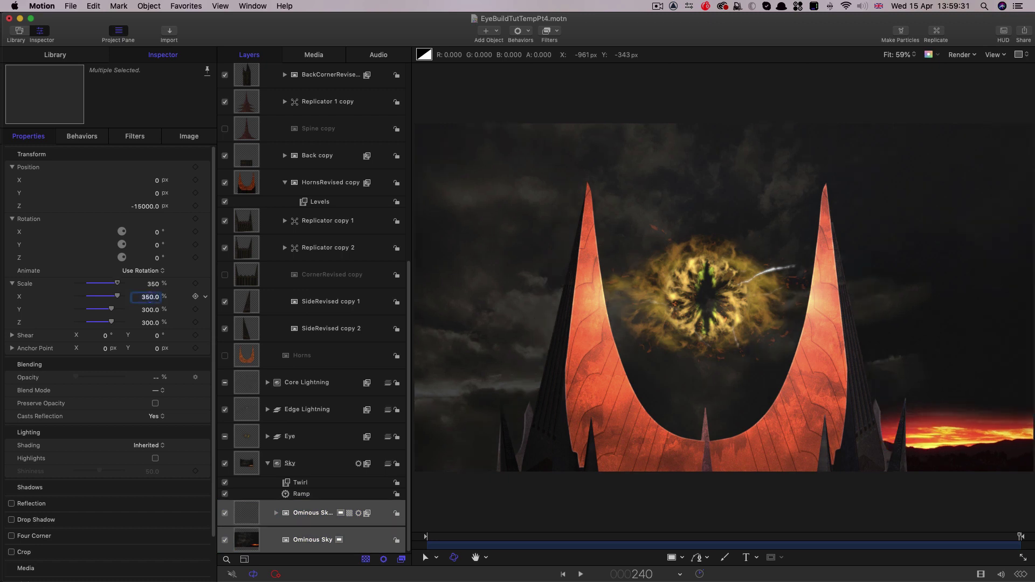
# Raise both sky layers' Scale X to 400% and scrub the timeline to preview.
pyautogui.moveTo(457, 538); pyautogui.dragTo(391, 537)
pyautogui.click(148, 296)
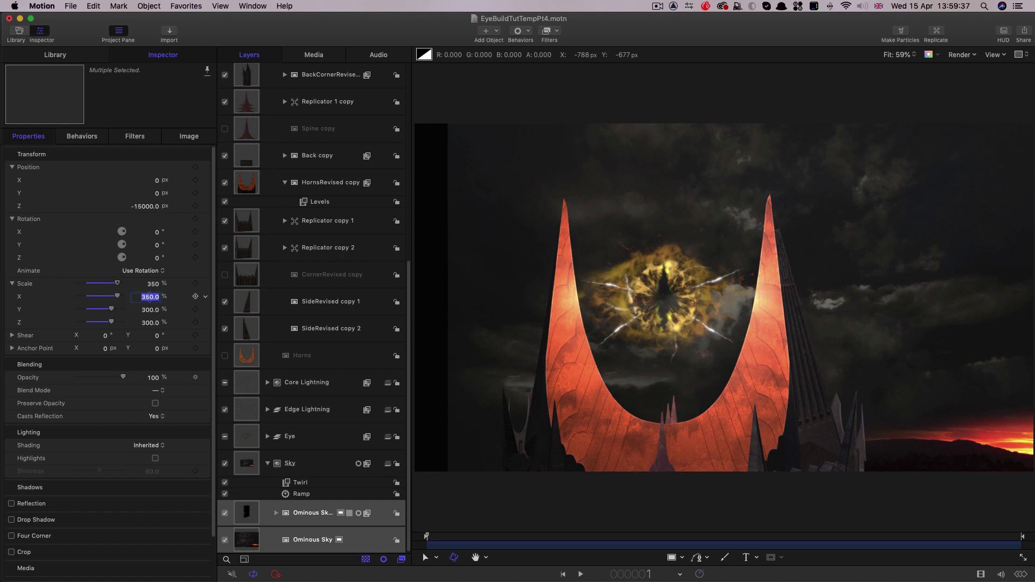
pyautogui.write('400')
pyautogui.press('Return')
pyautogui.click(719, 542)
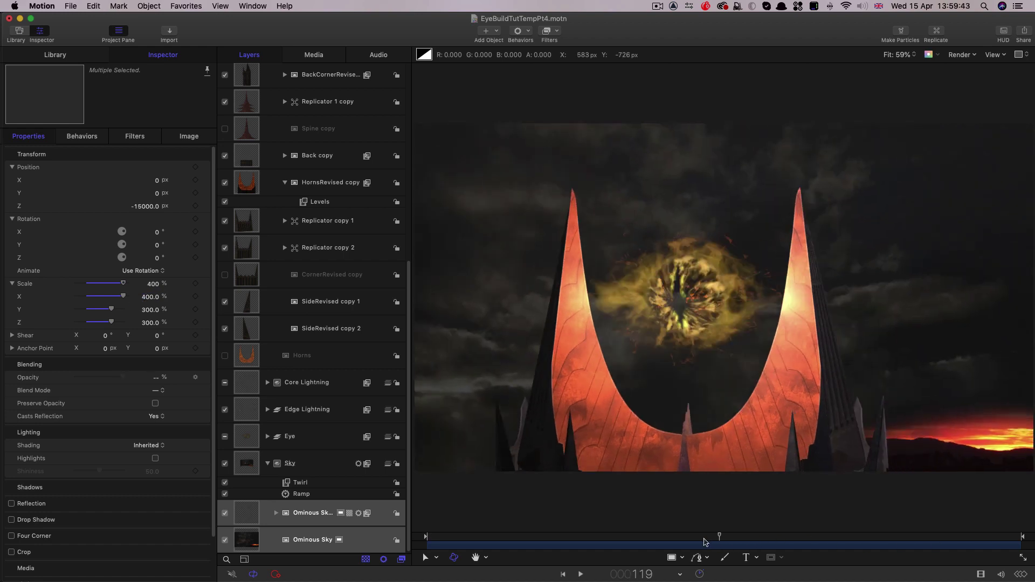
pyautogui.moveTo(704, 542); pyautogui.dragTo(1021, 539)
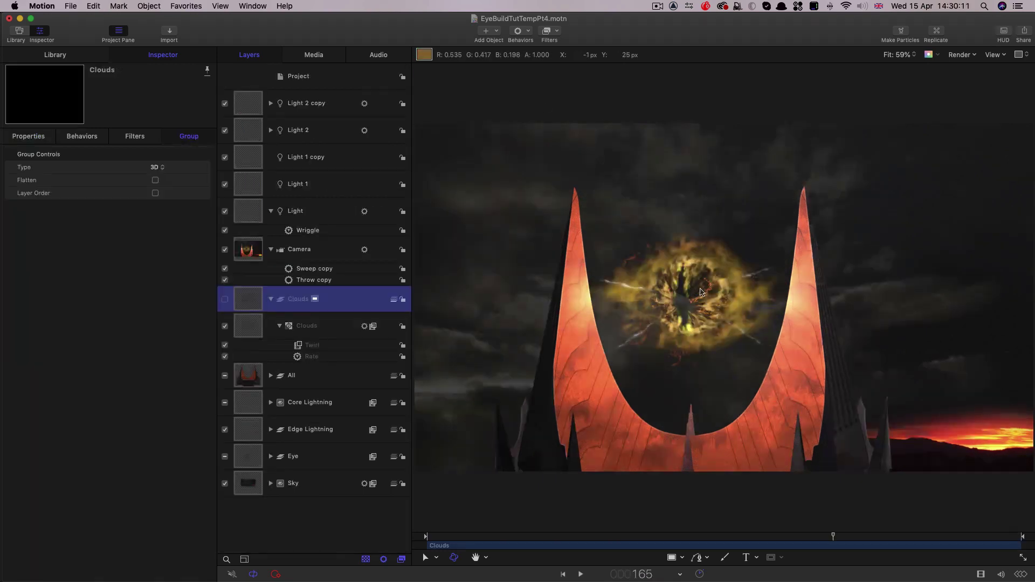
# Re-enable the Clouds group, keep its Turbulent noise, and review its Rate behavior and Twirl filter.
pyautogui.click(225, 300)
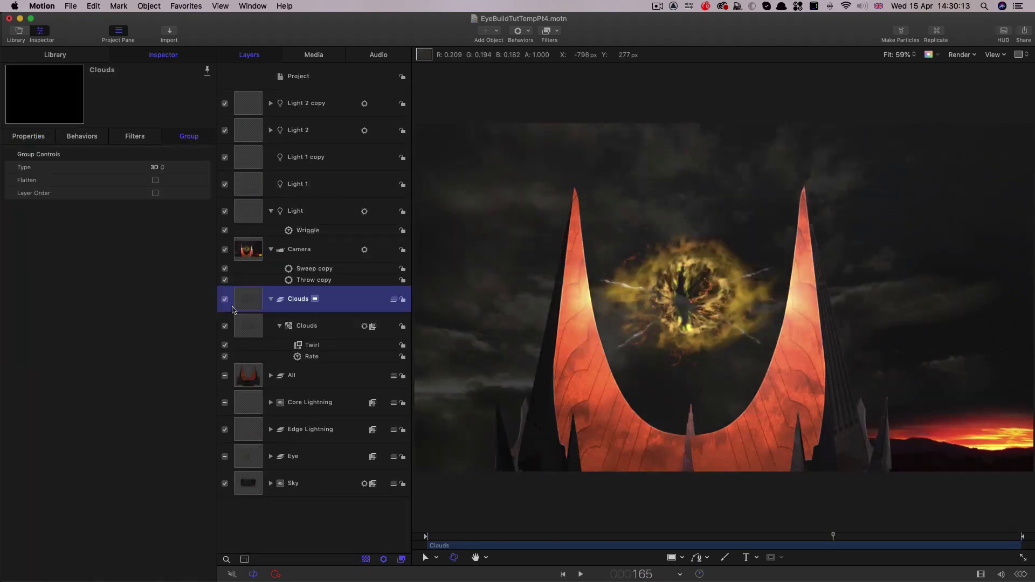
pyautogui.click(251, 327)
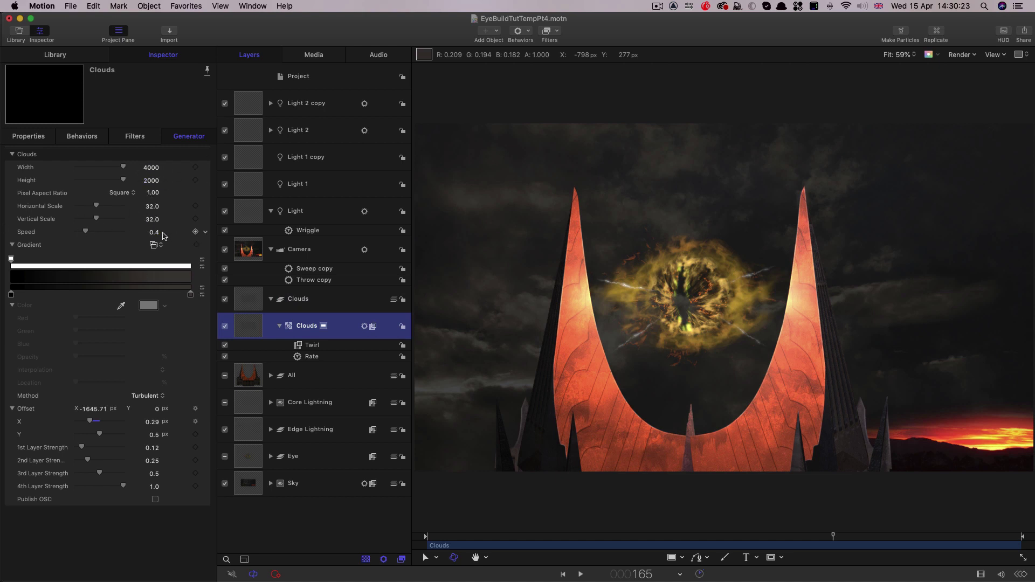
pyautogui.click(190, 293)
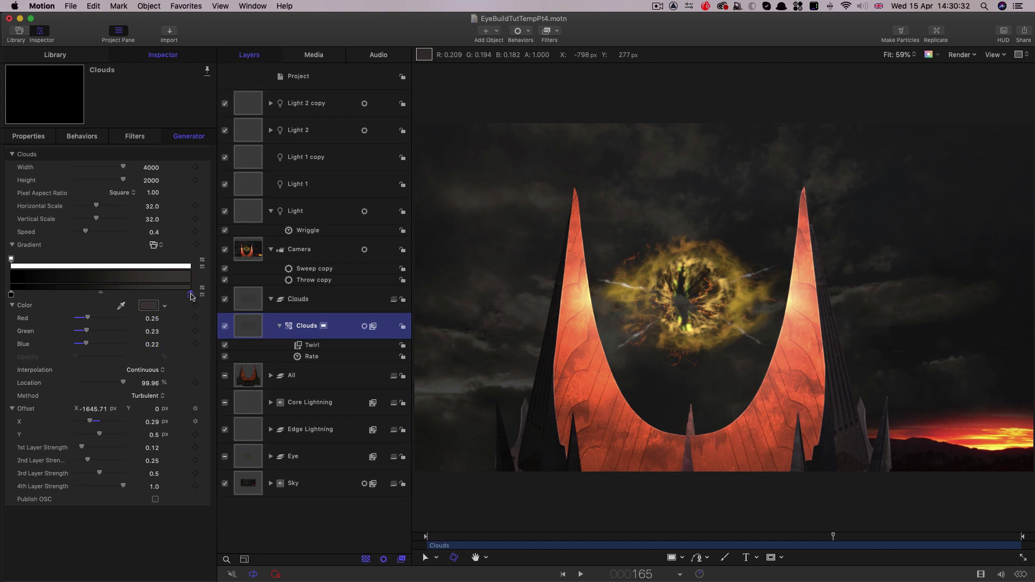
pyautogui.click(150, 399)
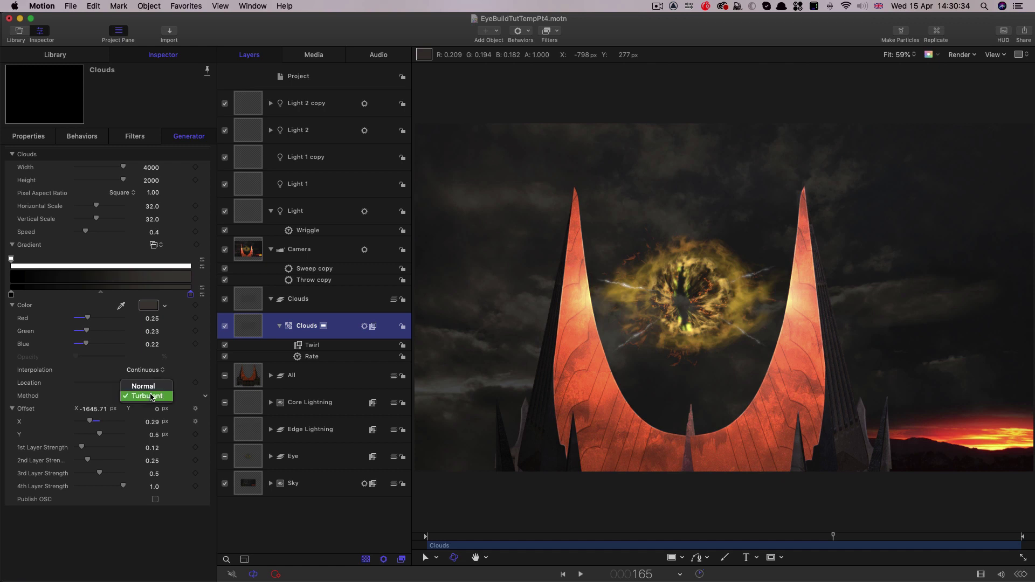
pyautogui.click(152, 398)
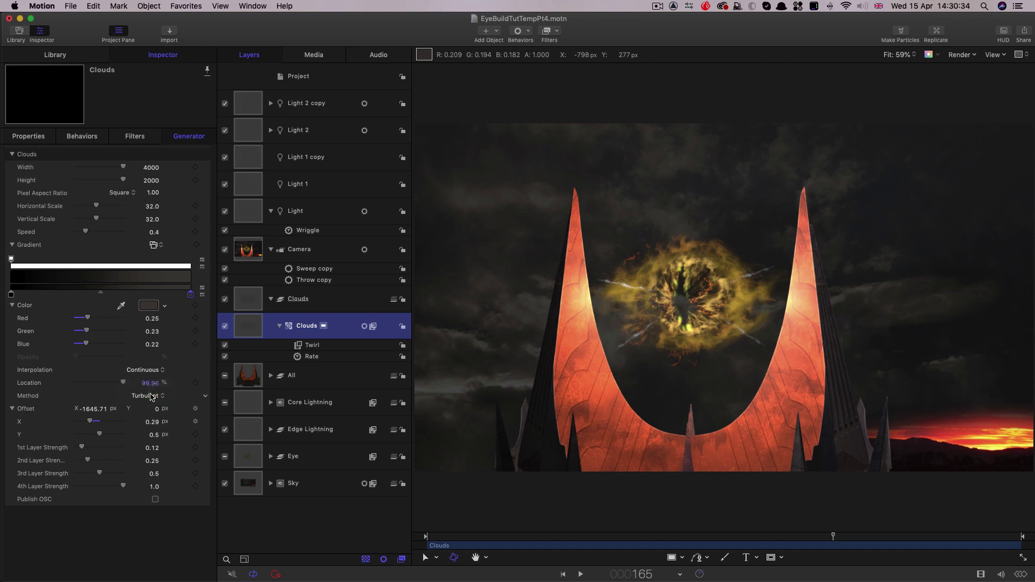
pyautogui.click(88, 136)
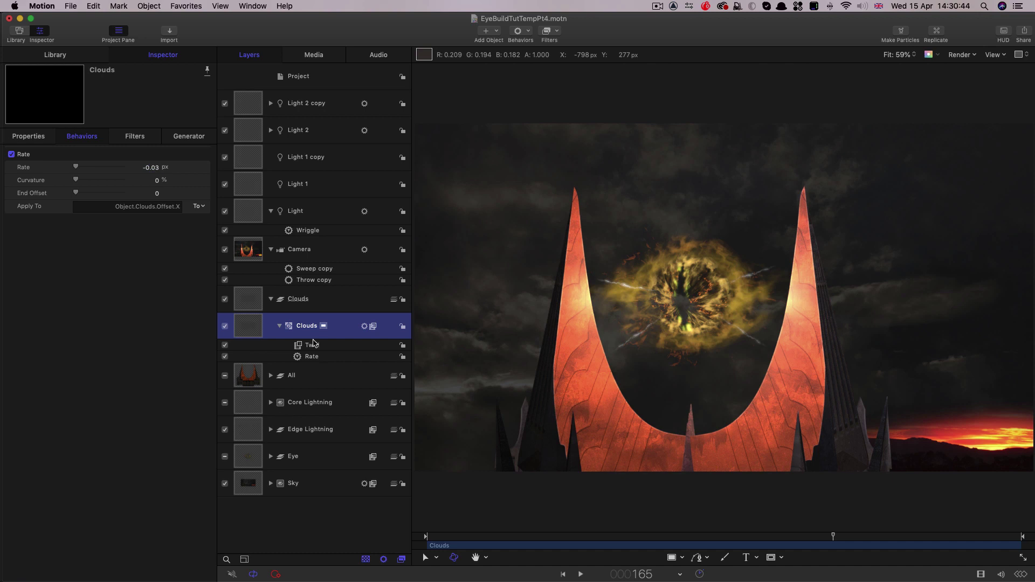
pyautogui.click(131, 135)
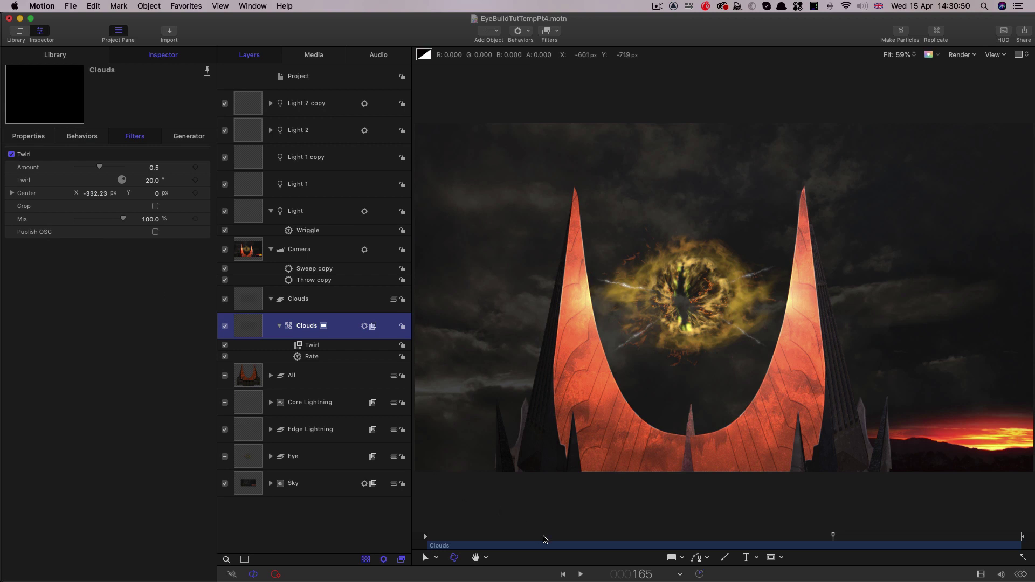
# Duplicate the Clouds layer and give the copy Position Z 1000 px and 5% opacity.
pyautogui.rightClick(249, 324)
pyautogui.click(277, 357)
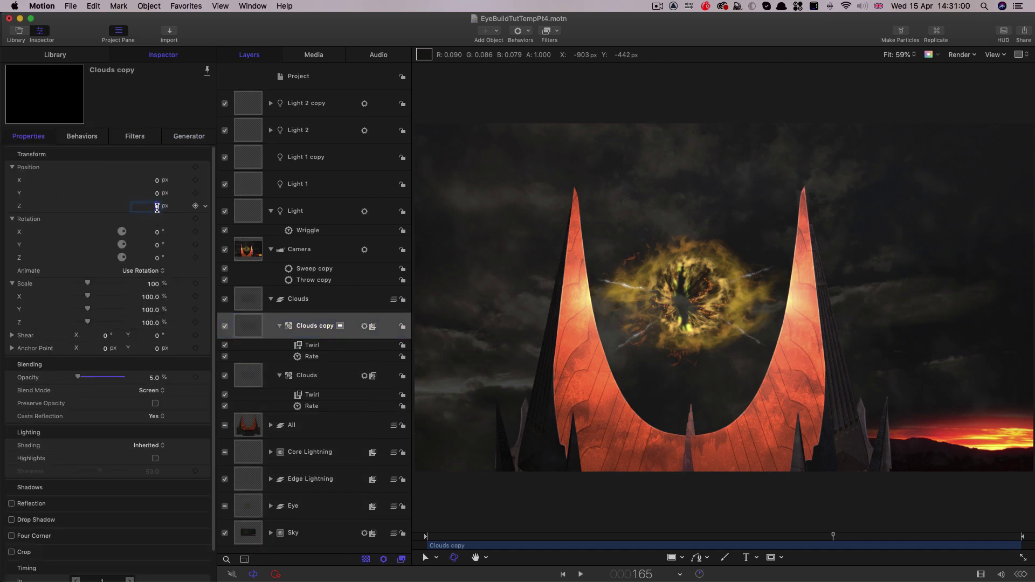
pyautogui.click(154, 206)
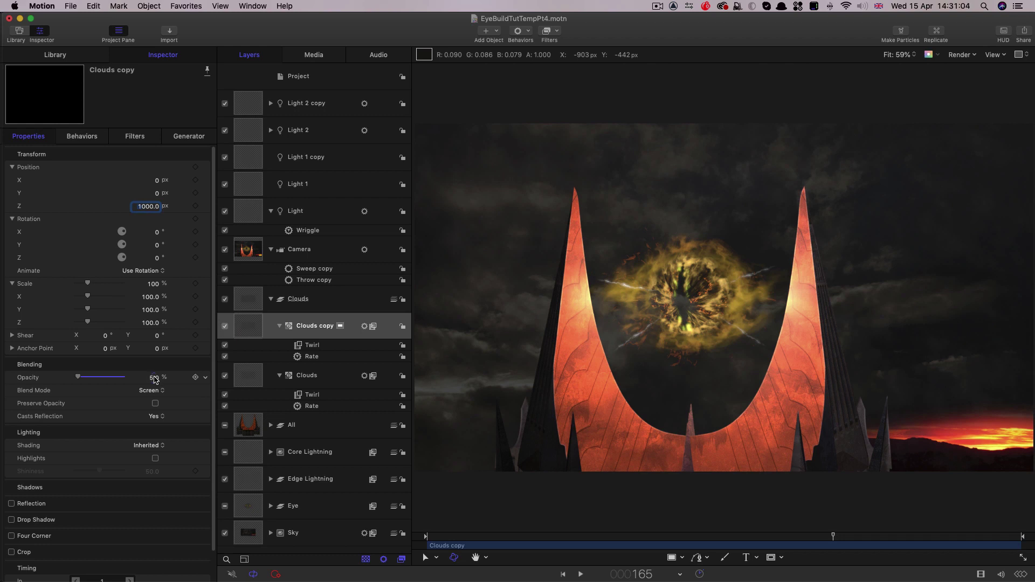
pyautogui.moveTo(155, 379)
pyautogui.mouseDown()
pyautogui.moveTo(98, 382)
pyautogui.moveTo(159, 381)
pyautogui.mouseUp()
# Scrub between frames 109 and 138 to preview the layered clouds.
pyautogui.click(694, 537)
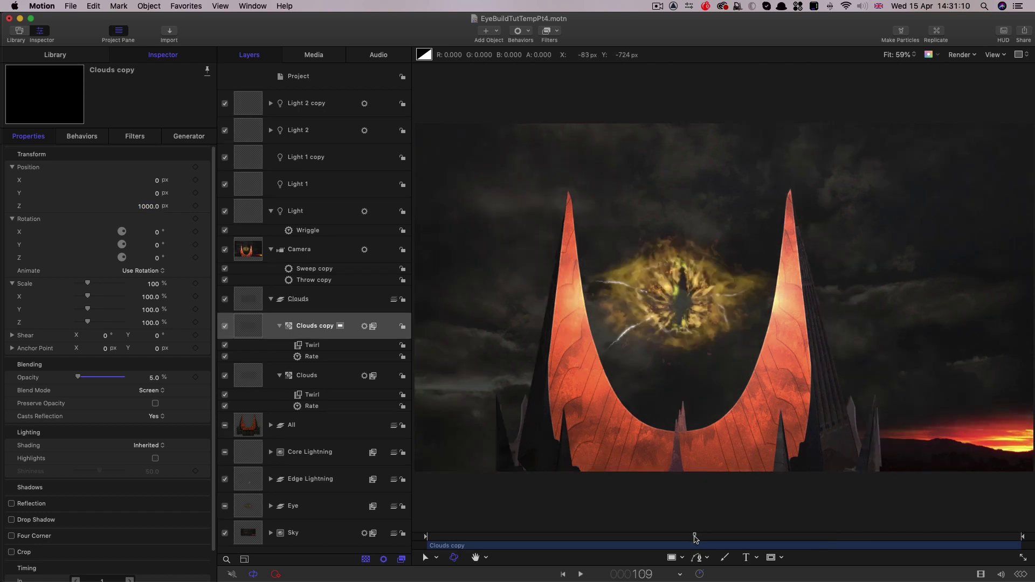
pyautogui.click(767, 539)
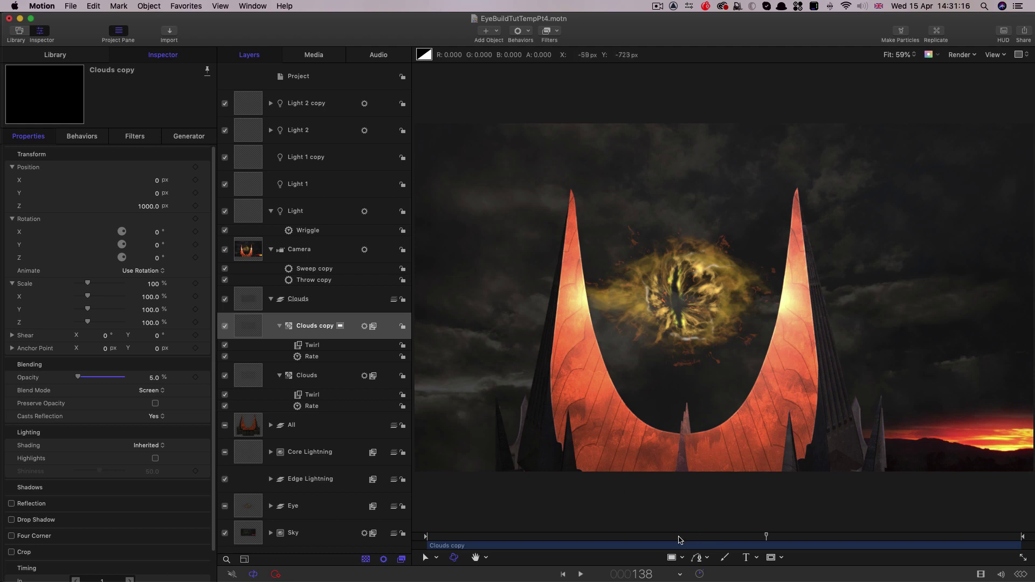
pyautogui.moveTo(680, 539); pyautogui.dragTo(629, 540)
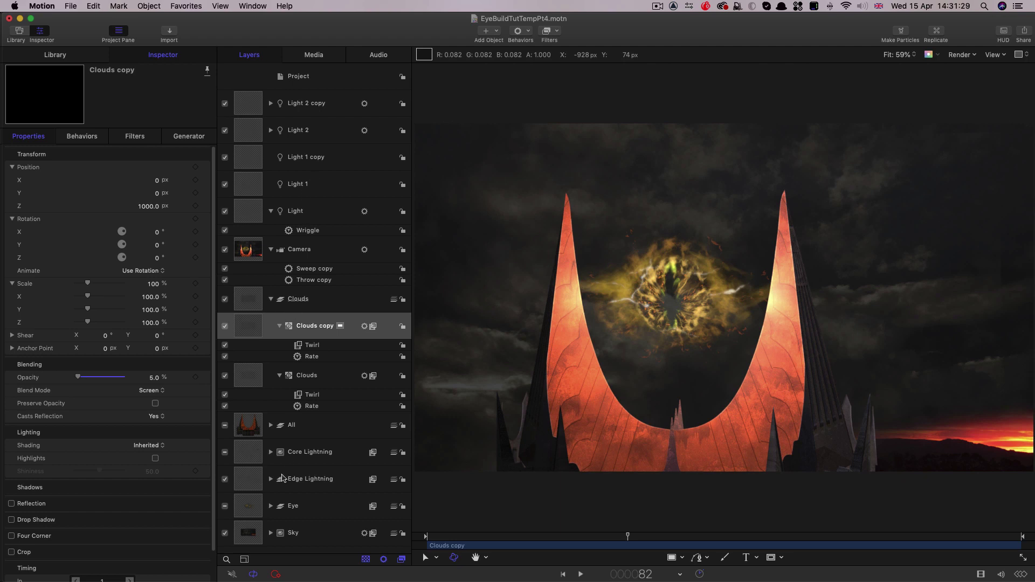
# Add a Levels colour filter to the Core Lightning group.
pyautogui.click(256, 457)
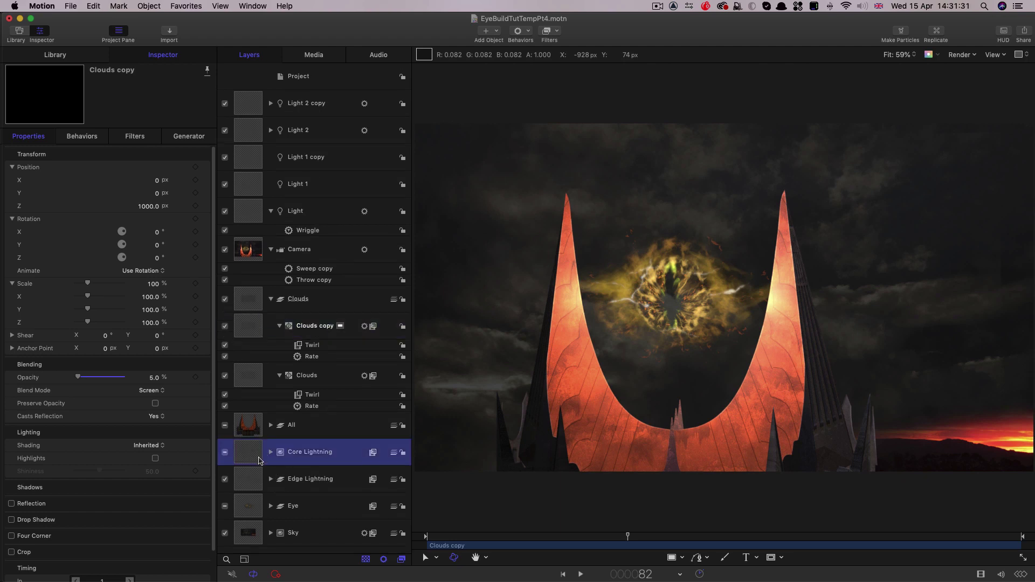
pyautogui.click(270, 452)
pyautogui.scroll(-1, 340, 354)
pyautogui.scroll(-2, 341, 354)
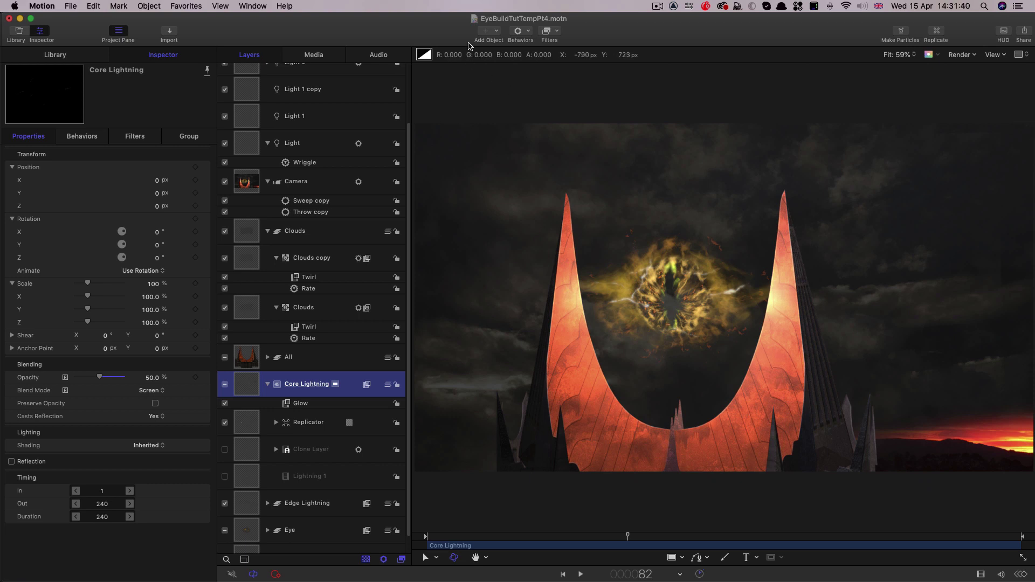
pyautogui.click(558, 30)
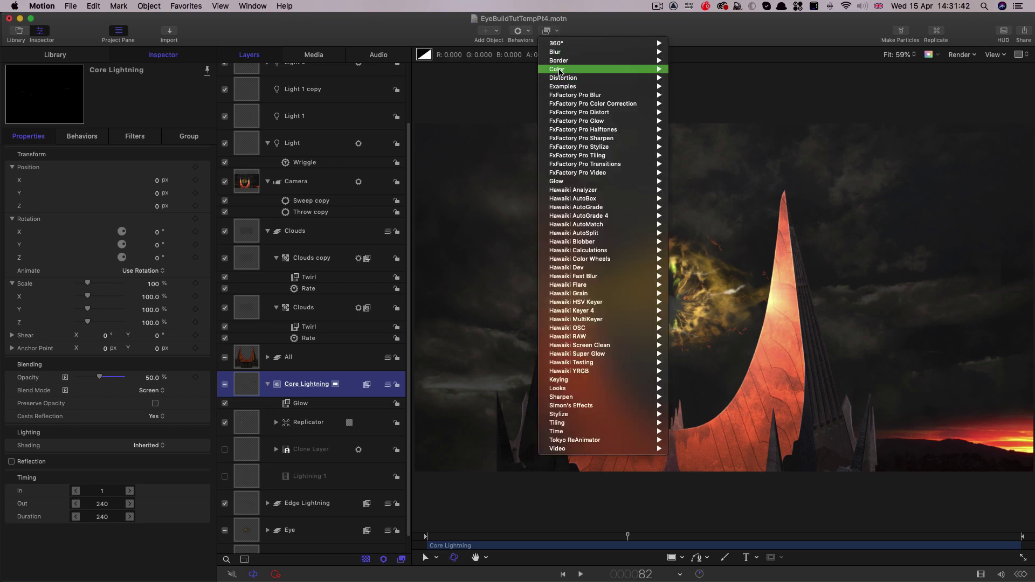
pyautogui.moveTo(561, 70)
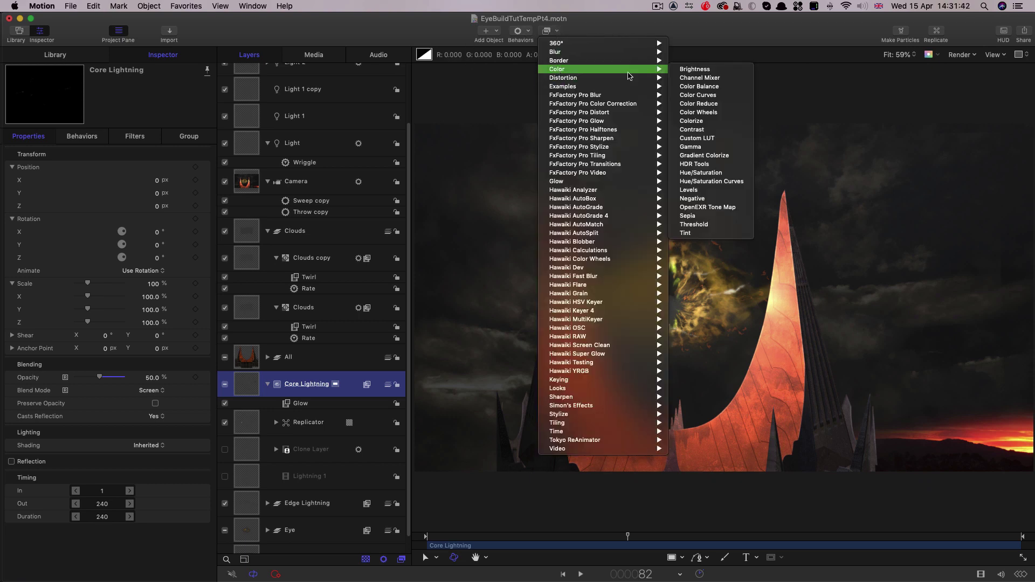
pyautogui.click(722, 191)
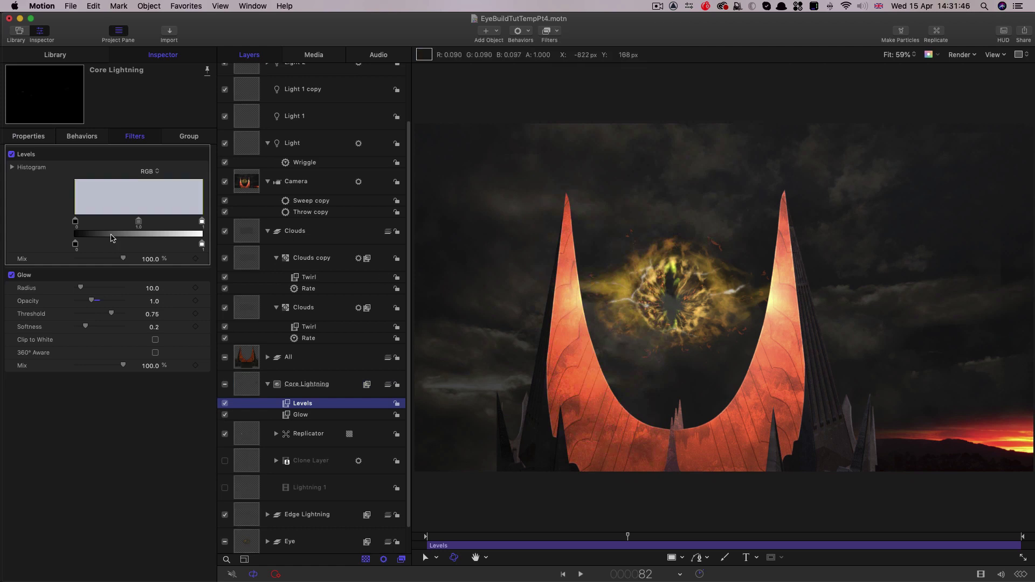
# Switch Levels to the Blue channel and lower its output white to about 0.6.
pyautogui.click(145, 171)
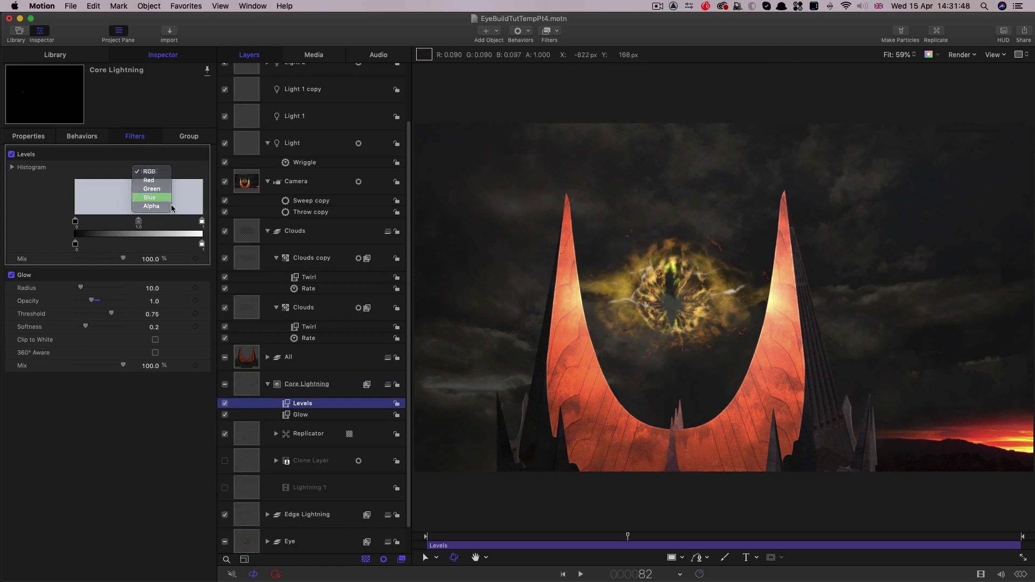
pyautogui.click(157, 197)
pyautogui.moveTo(204, 247); pyautogui.dragTo(181, 253)
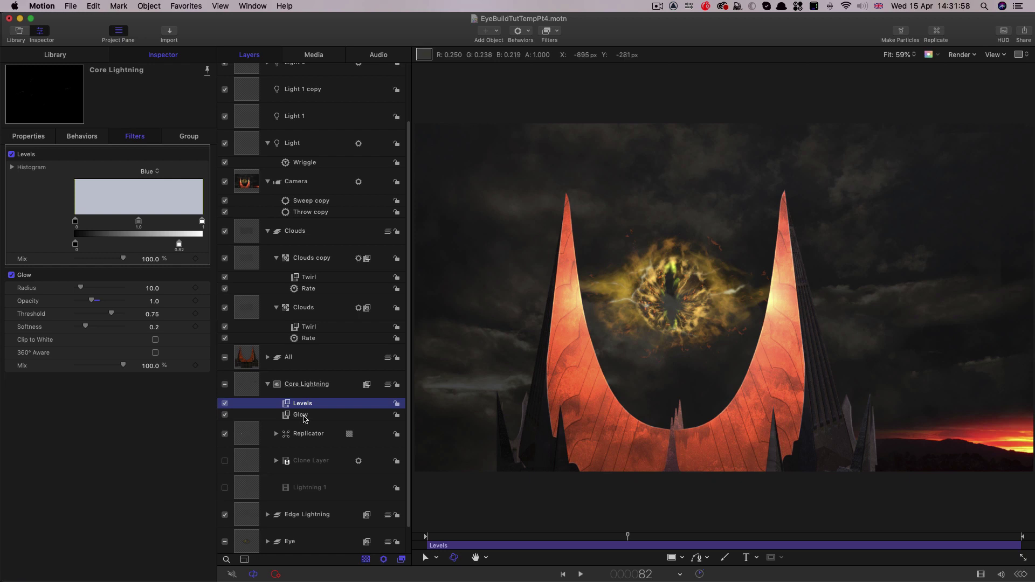
pyautogui.scroll(-2, 300, 404)
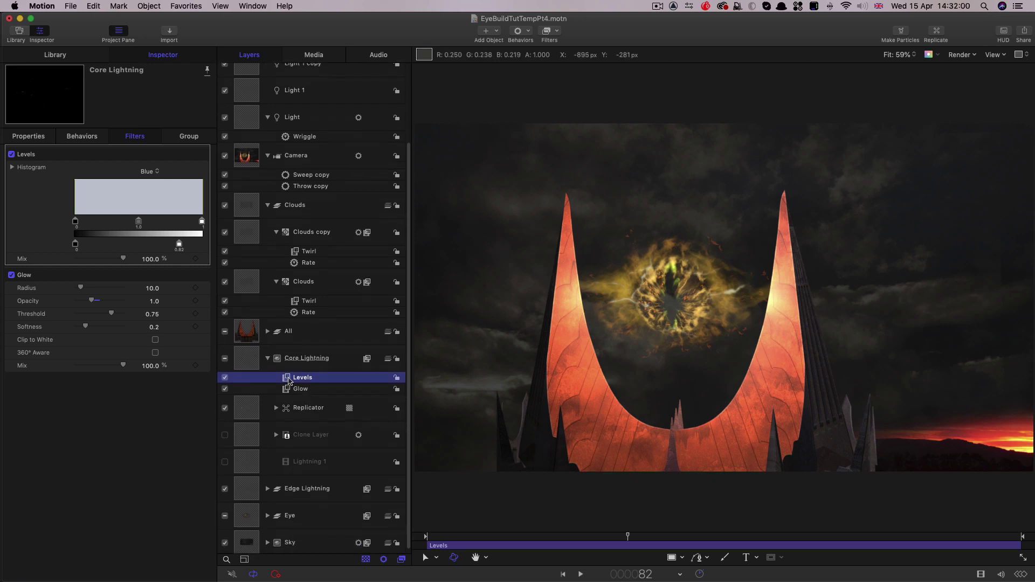
# Copy the Levels and Glow filters onto Edge Lightning and lower its output white to 0.52.
pyautogui.moveTo(288, 380); pyautogui.dragTo(247, 490)
pyautogui.click(568, 537)
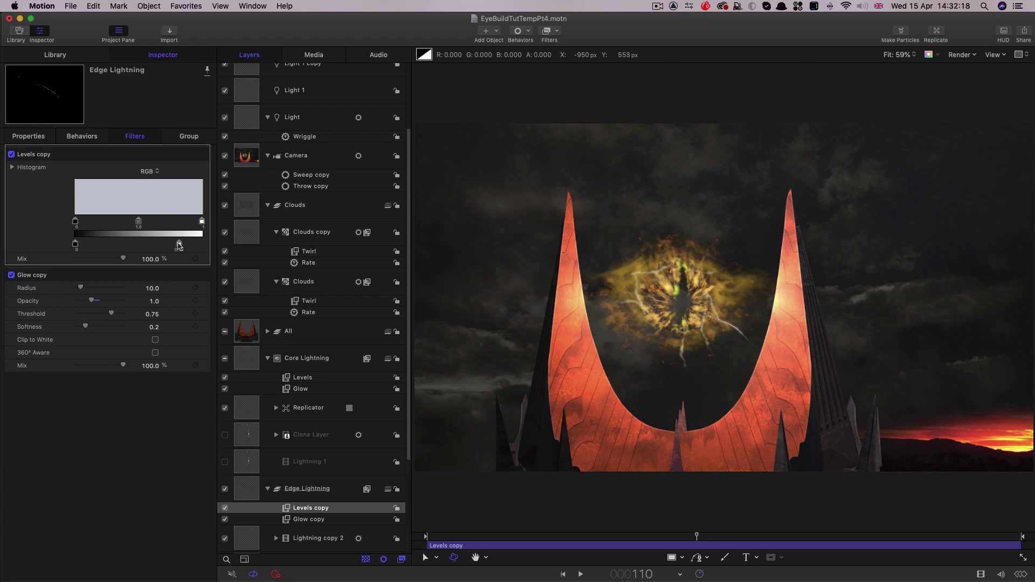
pyautogui.moveTo(179, 245); pyautogui.dragTo(165, 247)
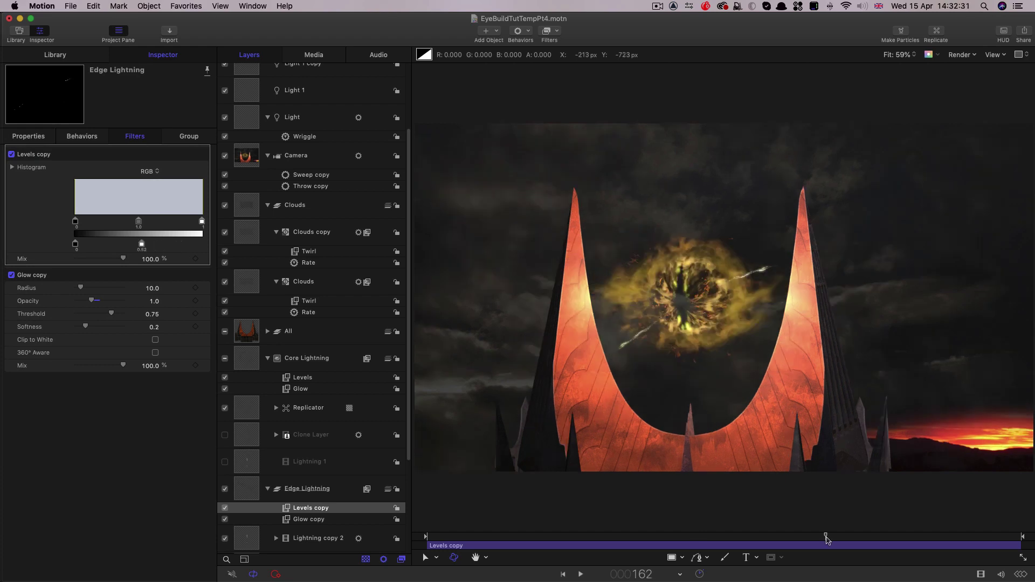